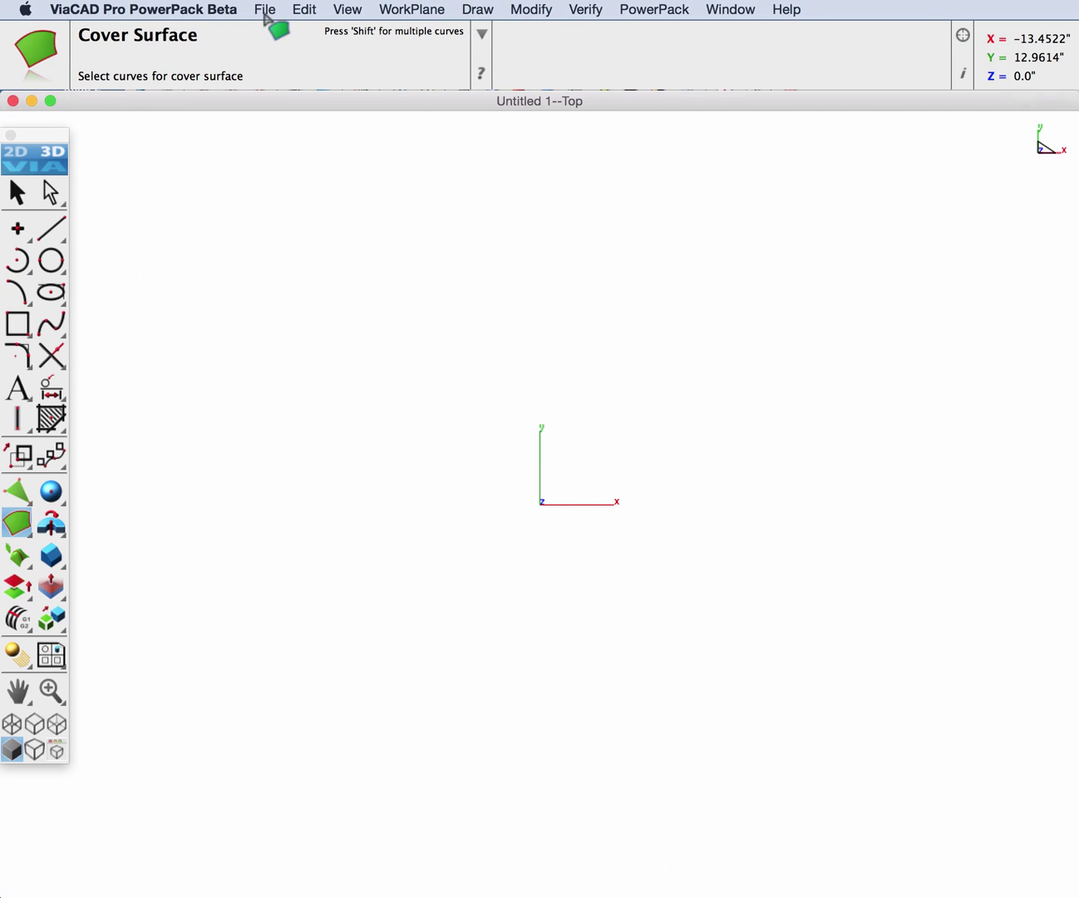
Import Kitchen+Cabinets_JSB.skp as a SketchUp file, then orbit and zoom to view the cabinets
click(265, 10)
click(291, 261)
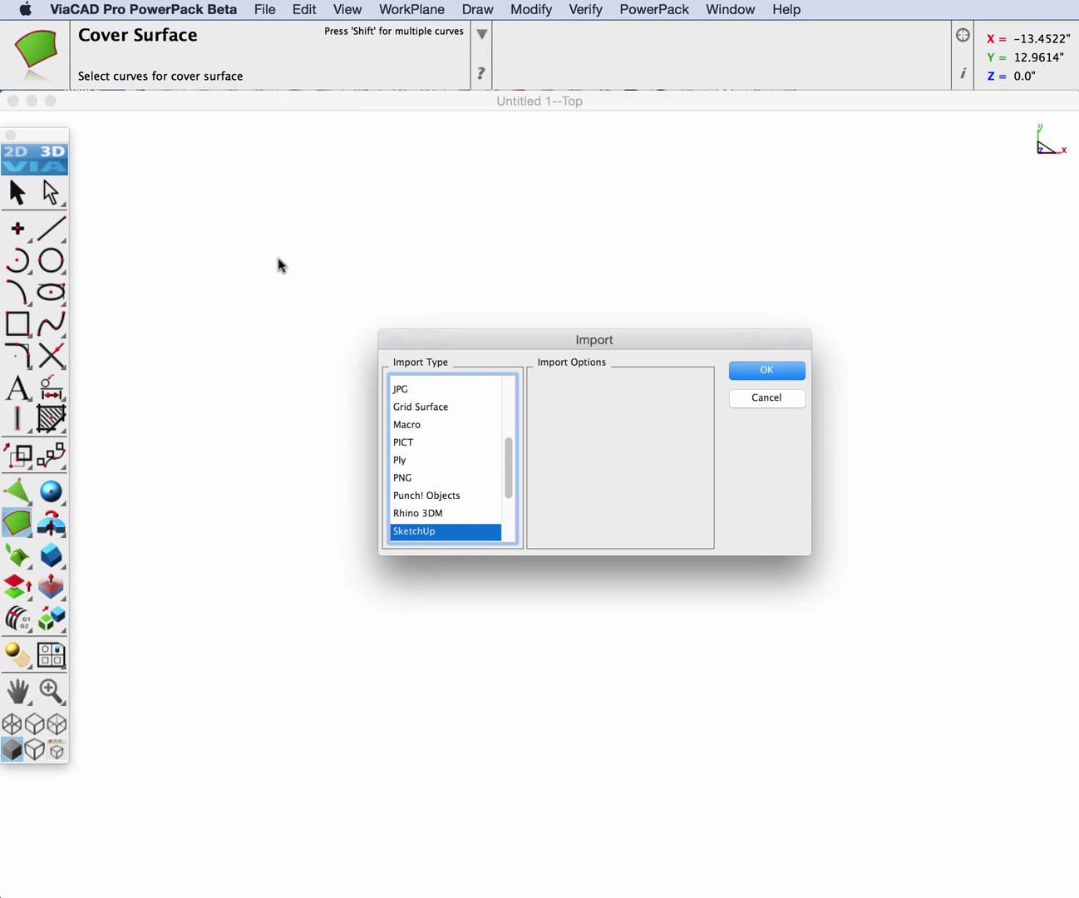
click(750, 378)
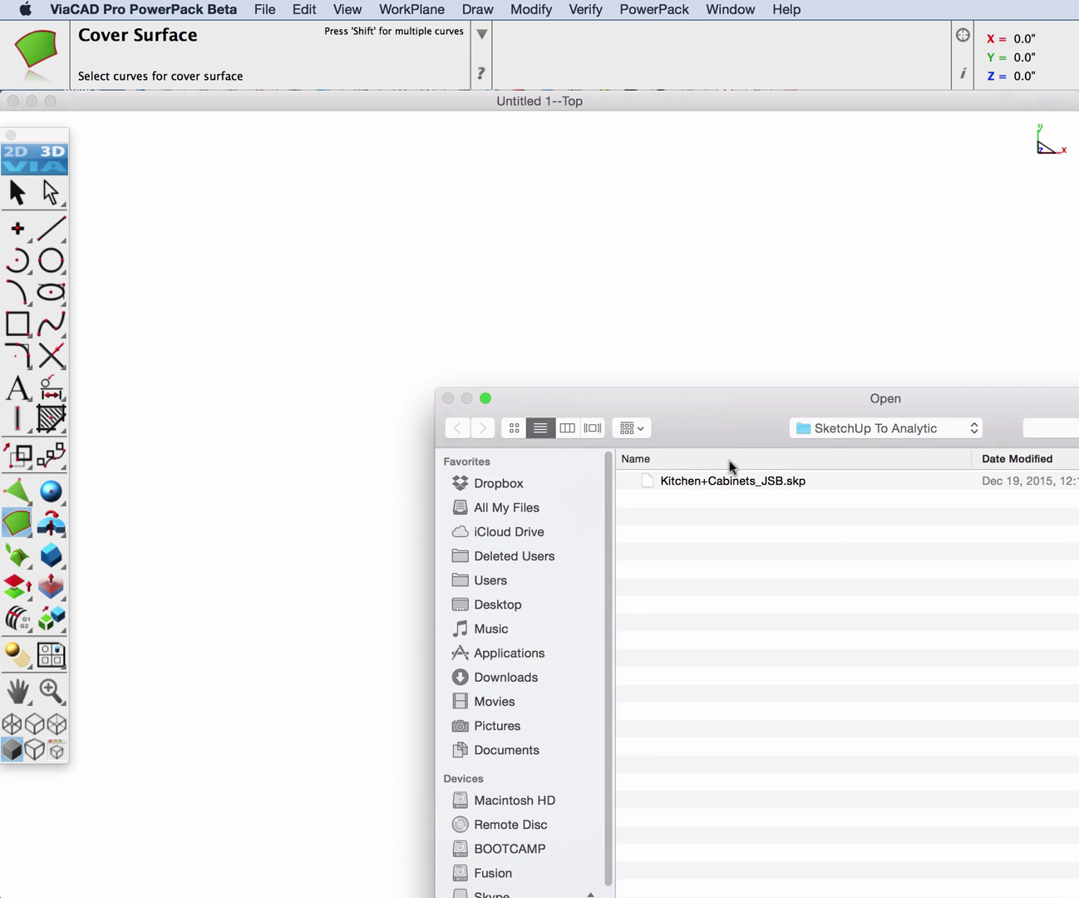
double_click(734, 419)
click(413, 210)
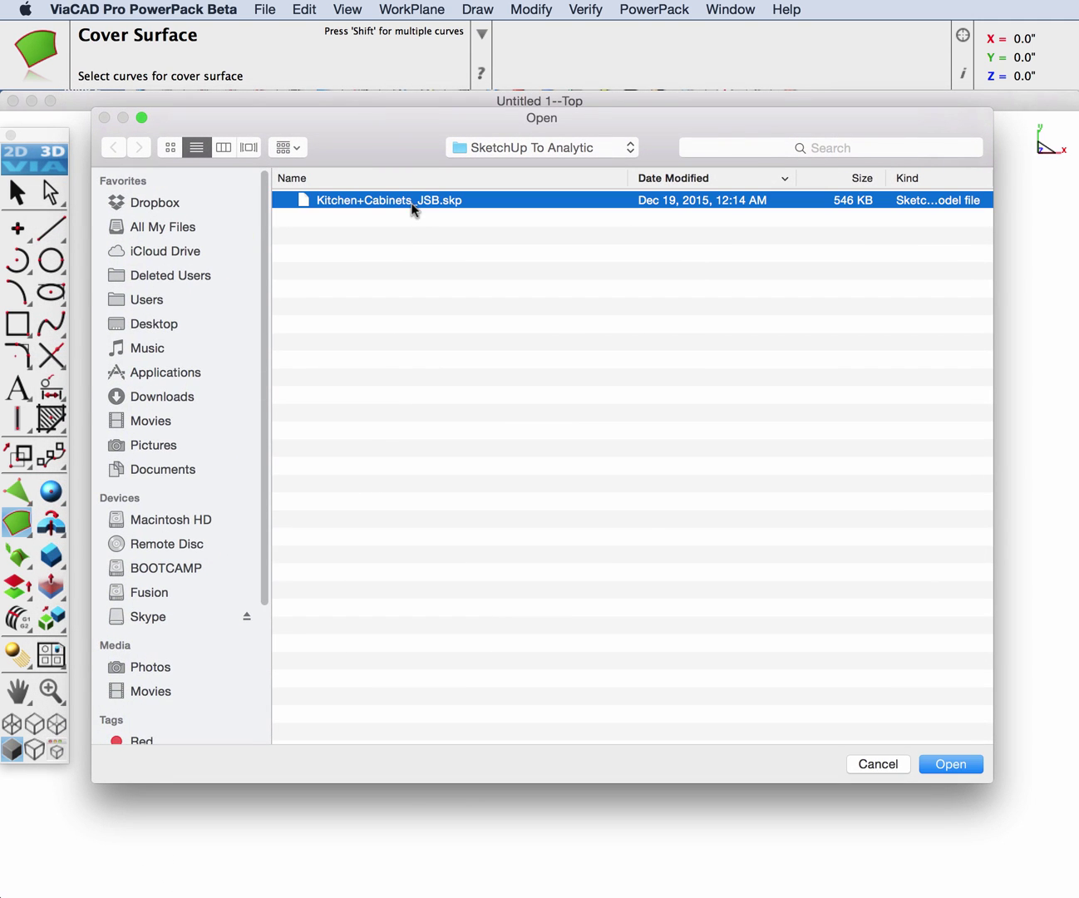
click(948, 763)
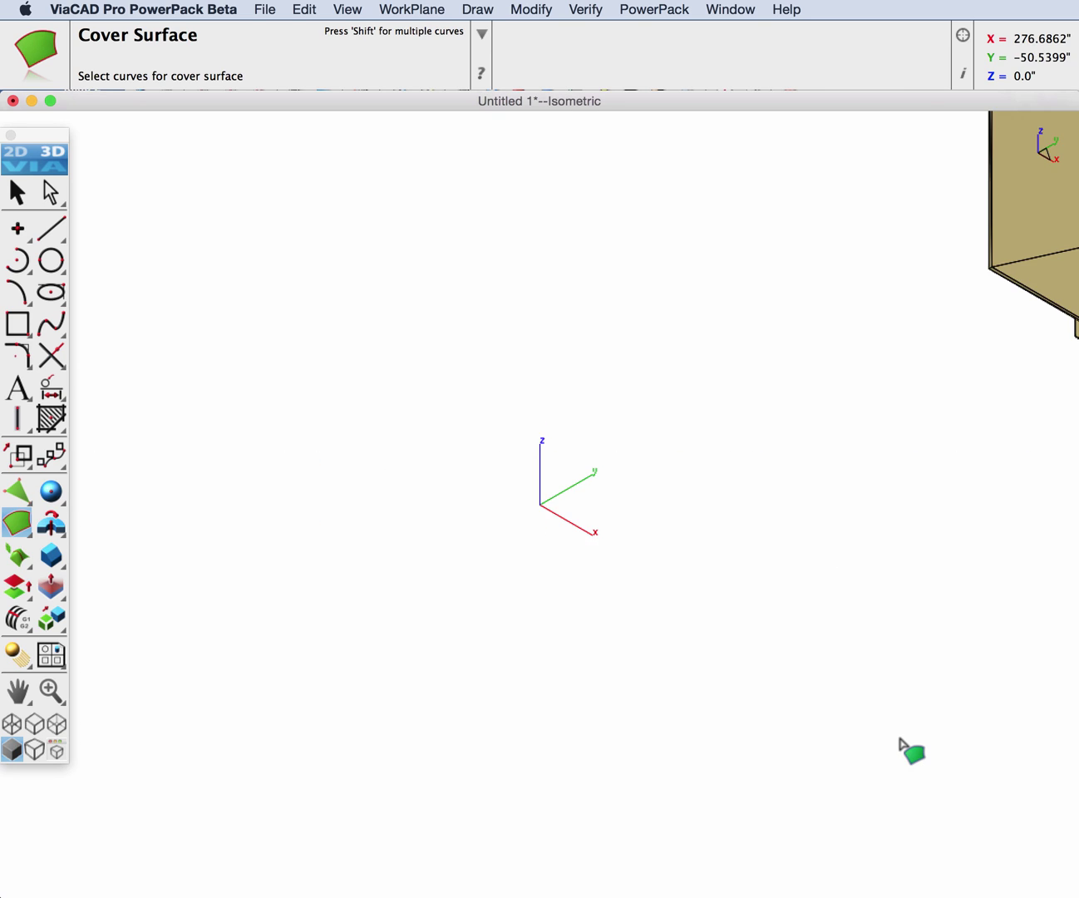
mouse_move(826, 744)
middle_down()
mouse_move(897, 666)
mouse_move(900, 680)
middle_up()
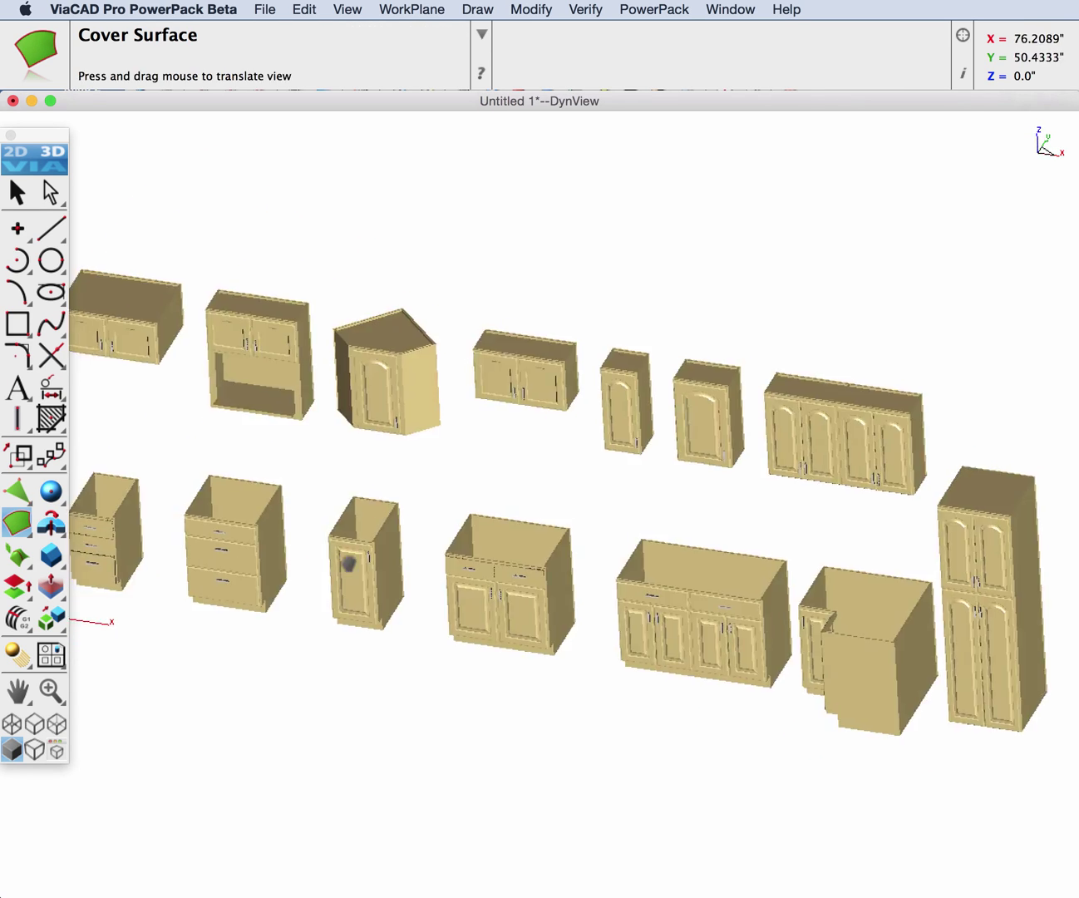
scroll(440, 600, up, 5)
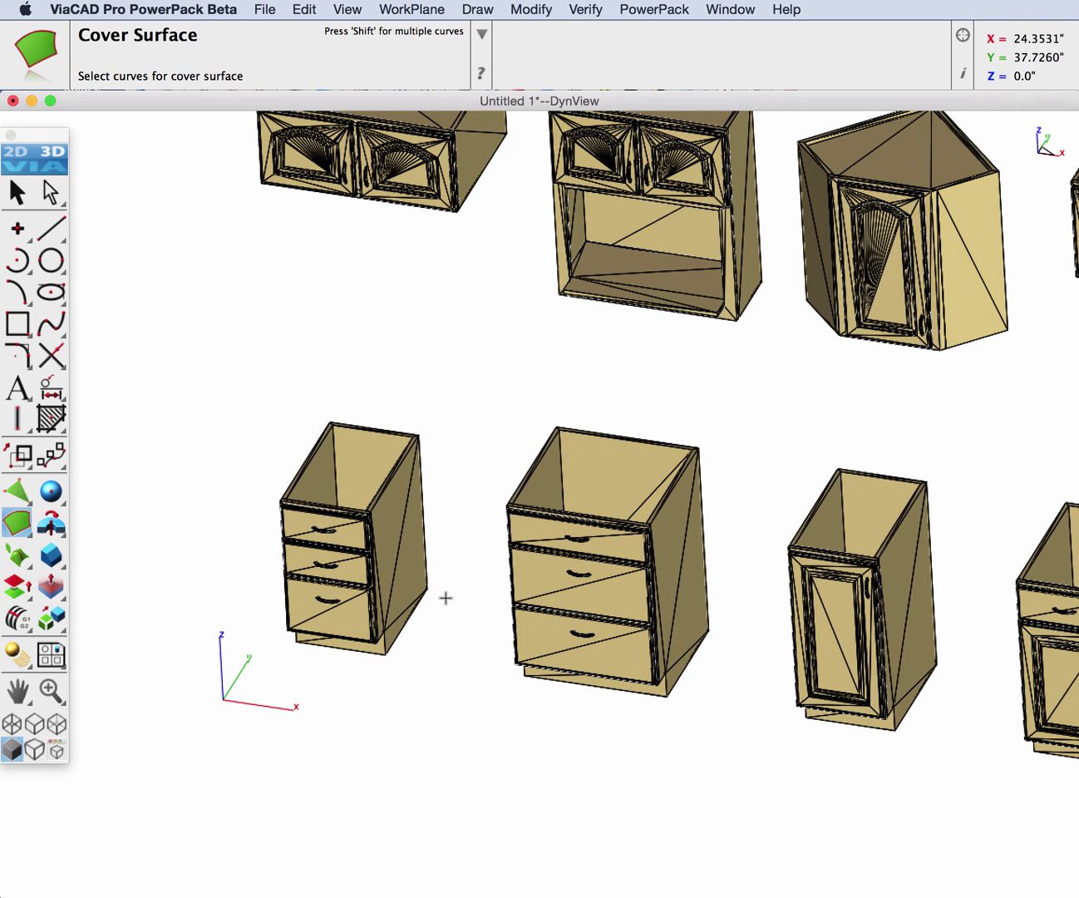
Run Mesh to Analytic and window-select the left and middle three-drawer base cabinets
click(671, 11)
mouse_move(686, 72)
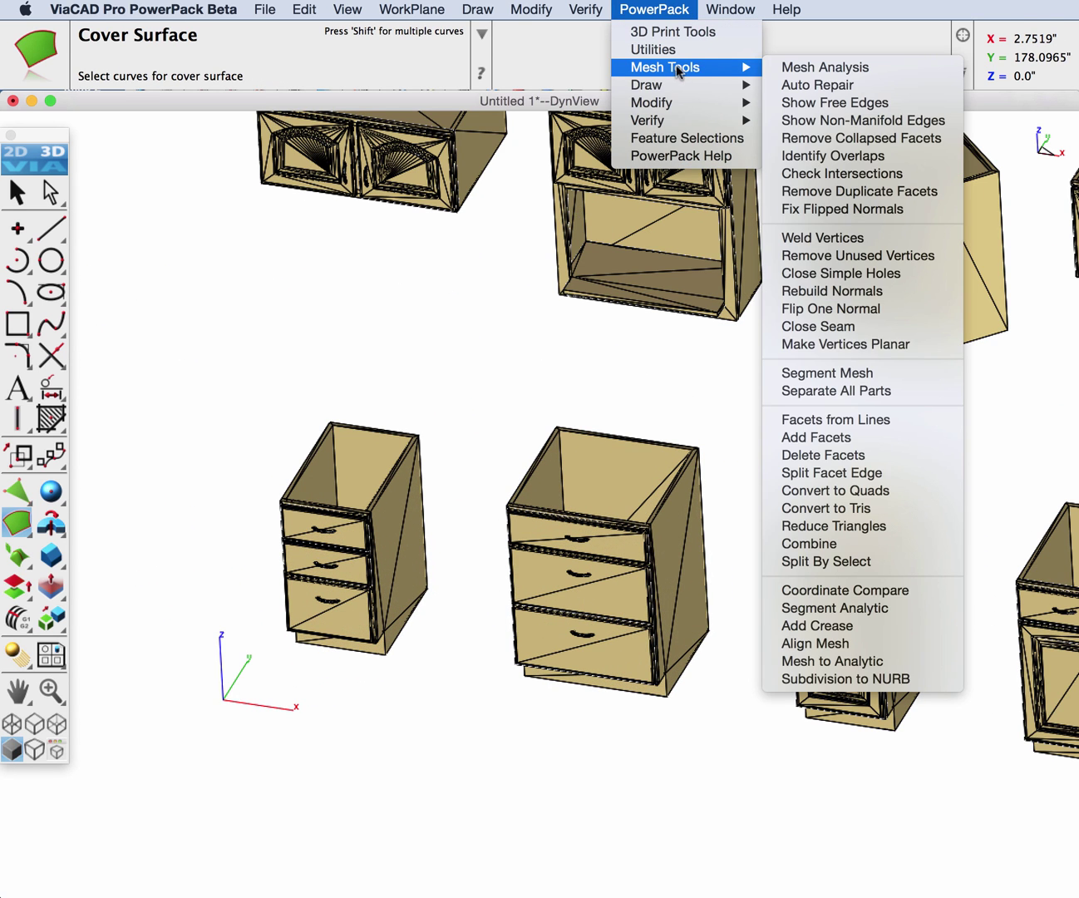
click(813, 663)
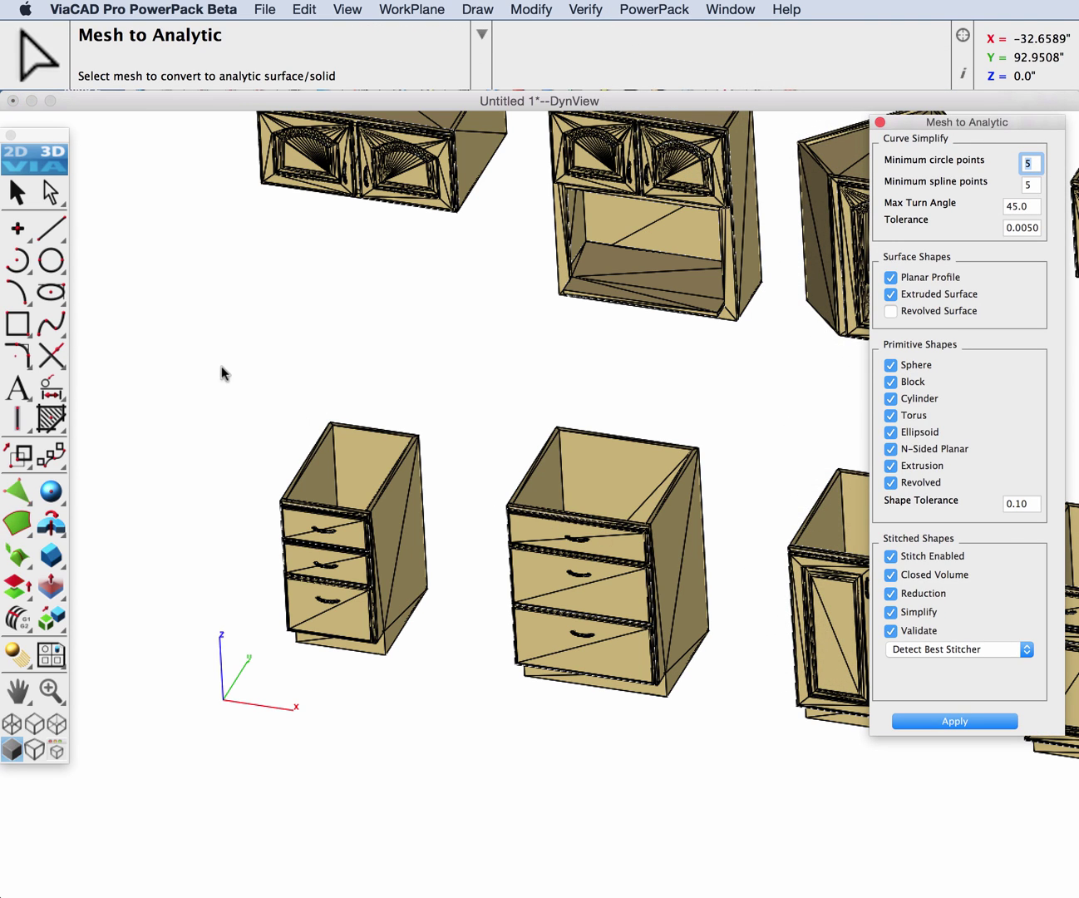
drag(221, 367, 449, 710)
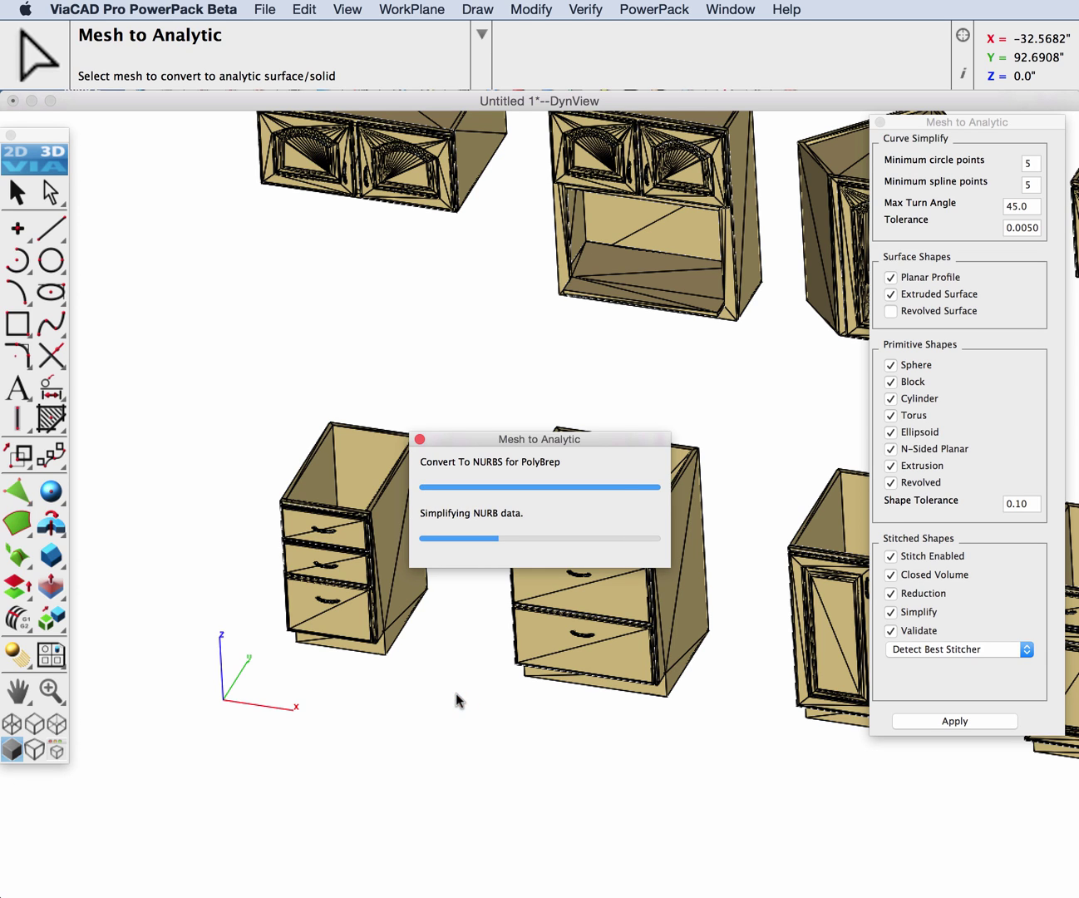
drag(536, 499, 754, 741)
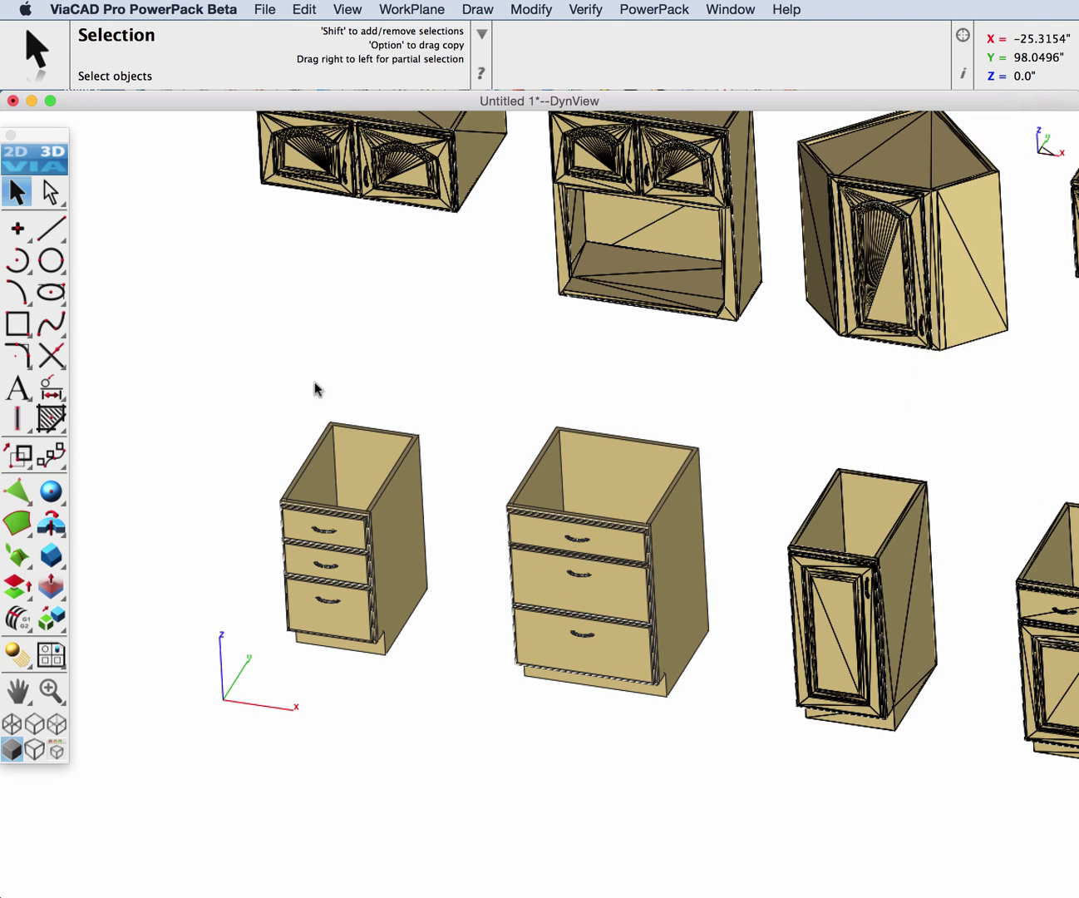
Drag the left cabinet body away from its drawer fronts, then pull the face frame out
click(368, 454)
drag(409, 460, 494, 368)
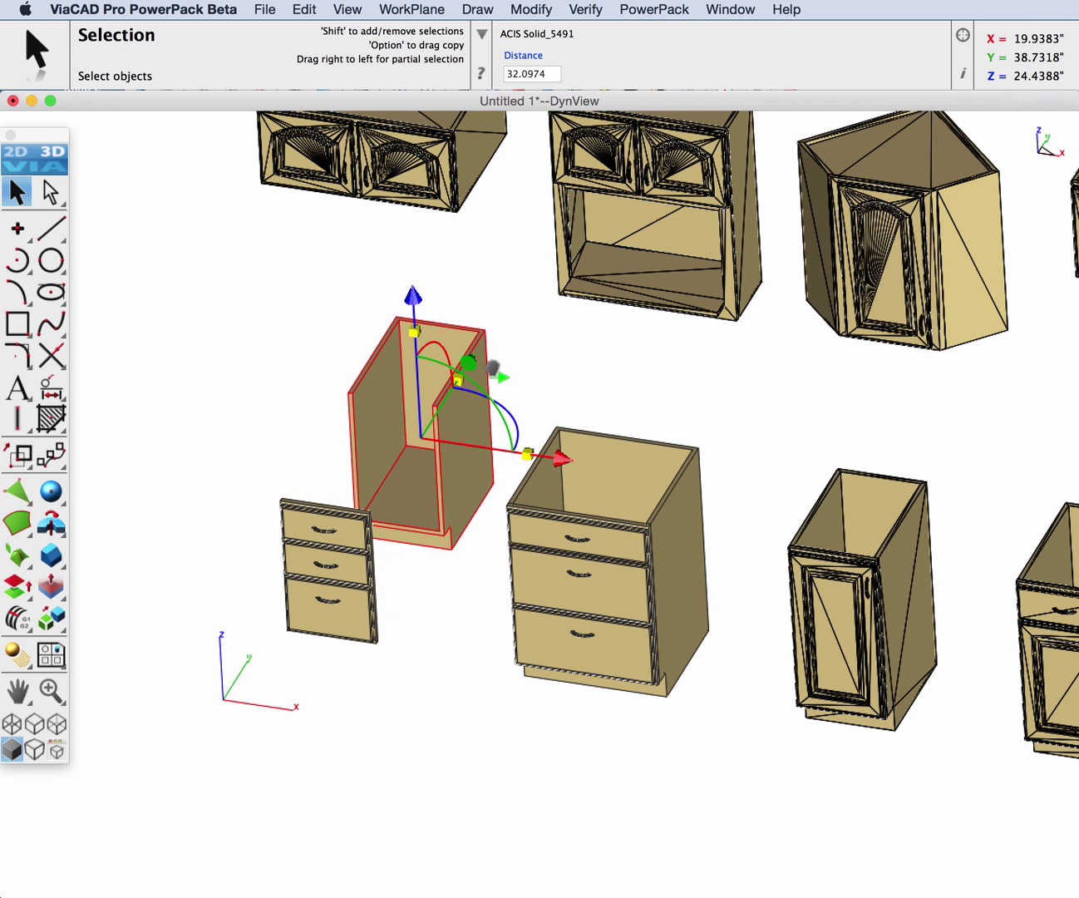
click(409, 590)
scroll(409, 581, up, 6)
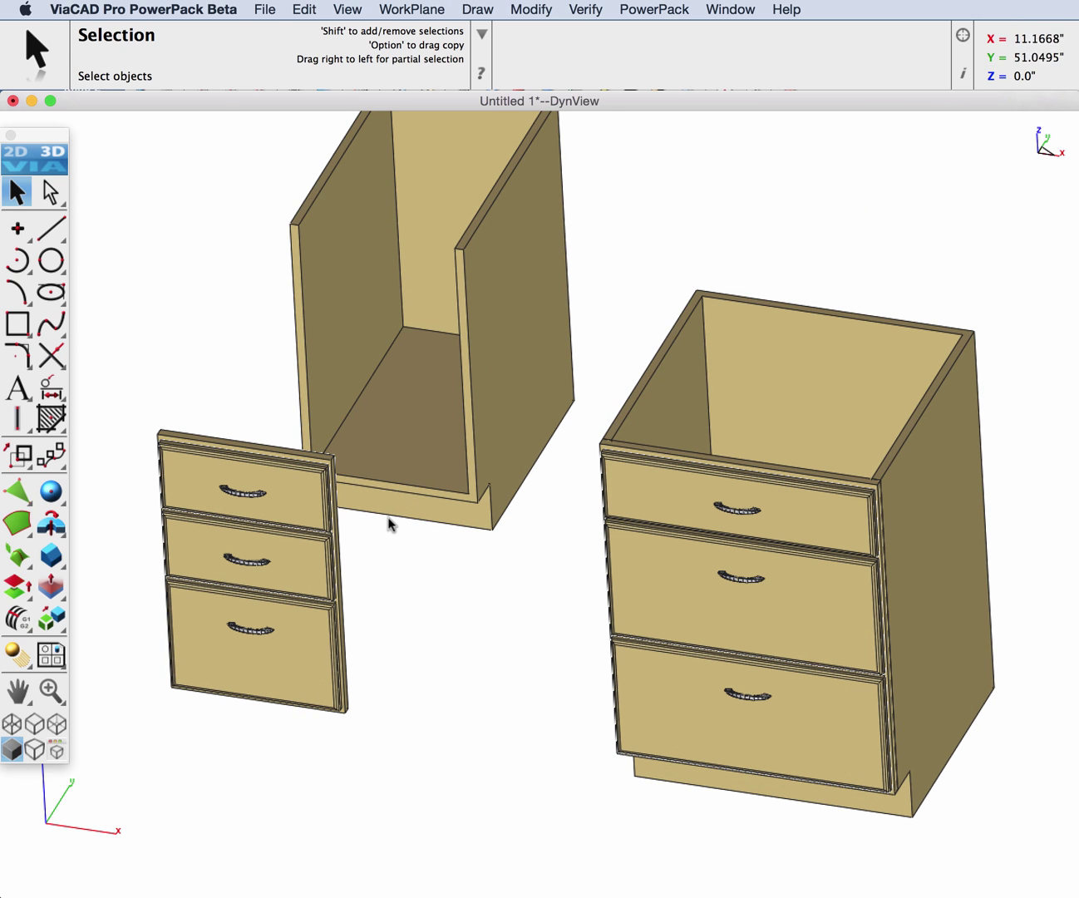
middle_drag(400, 528, 459, 572)
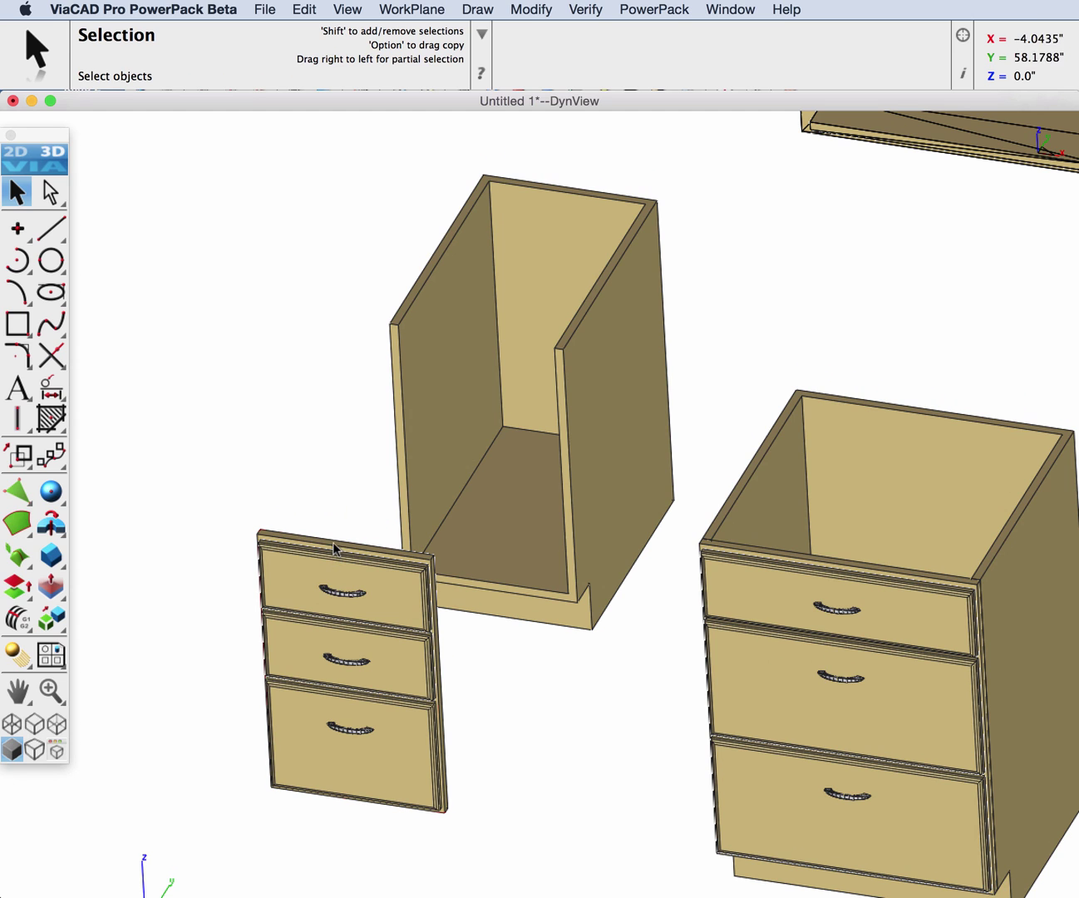
click(337, 554)
drag(382, 592, 501, 452)
click(222, 488)
scroll(409, 565, up, 2)
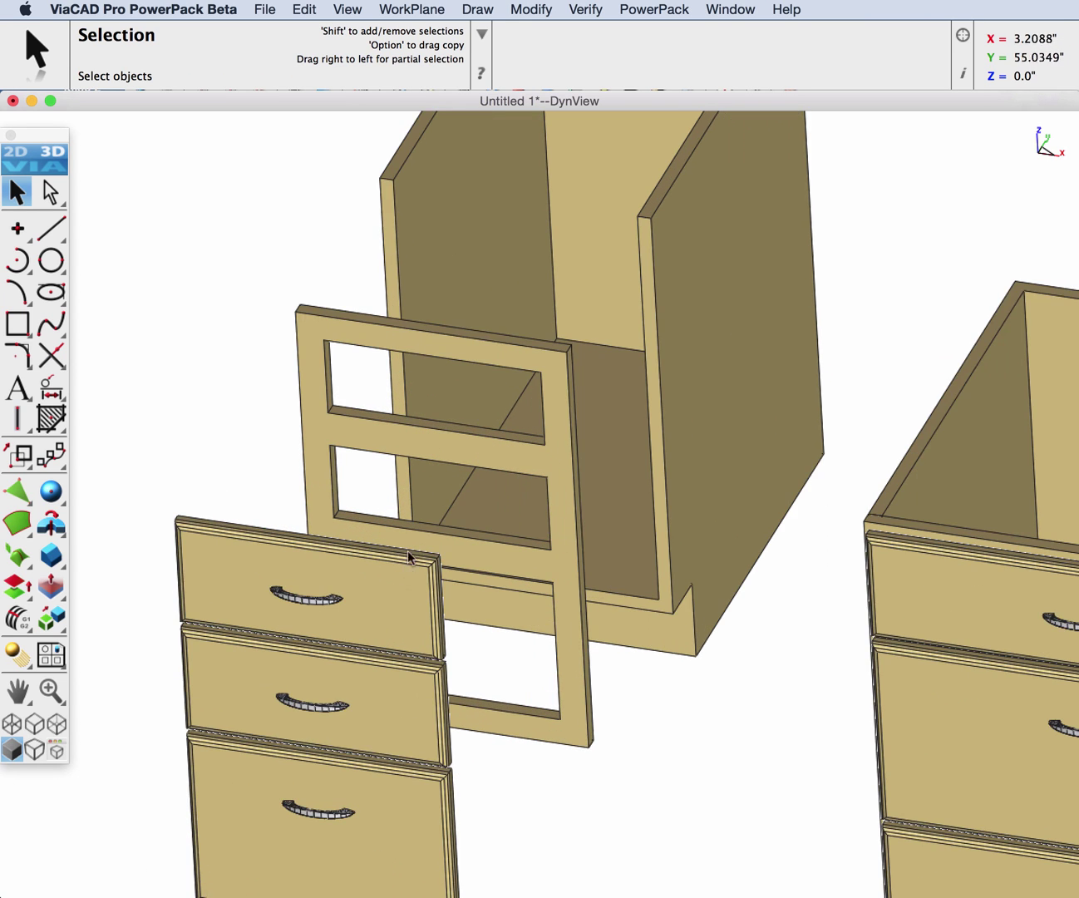
scroll(446, 374, up, 8)
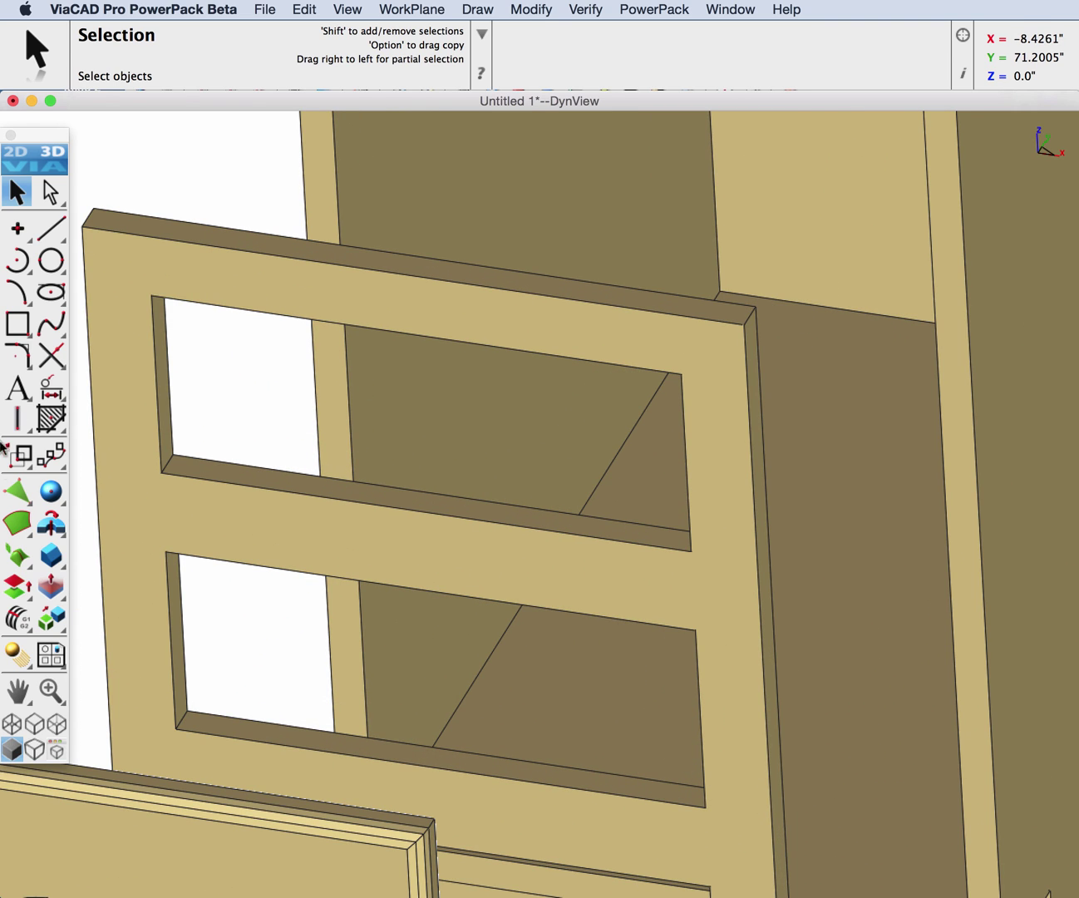
Chamfer the face frame's upper opening edges with a constant 0.50 chamfer at 45°
click(50, 555)
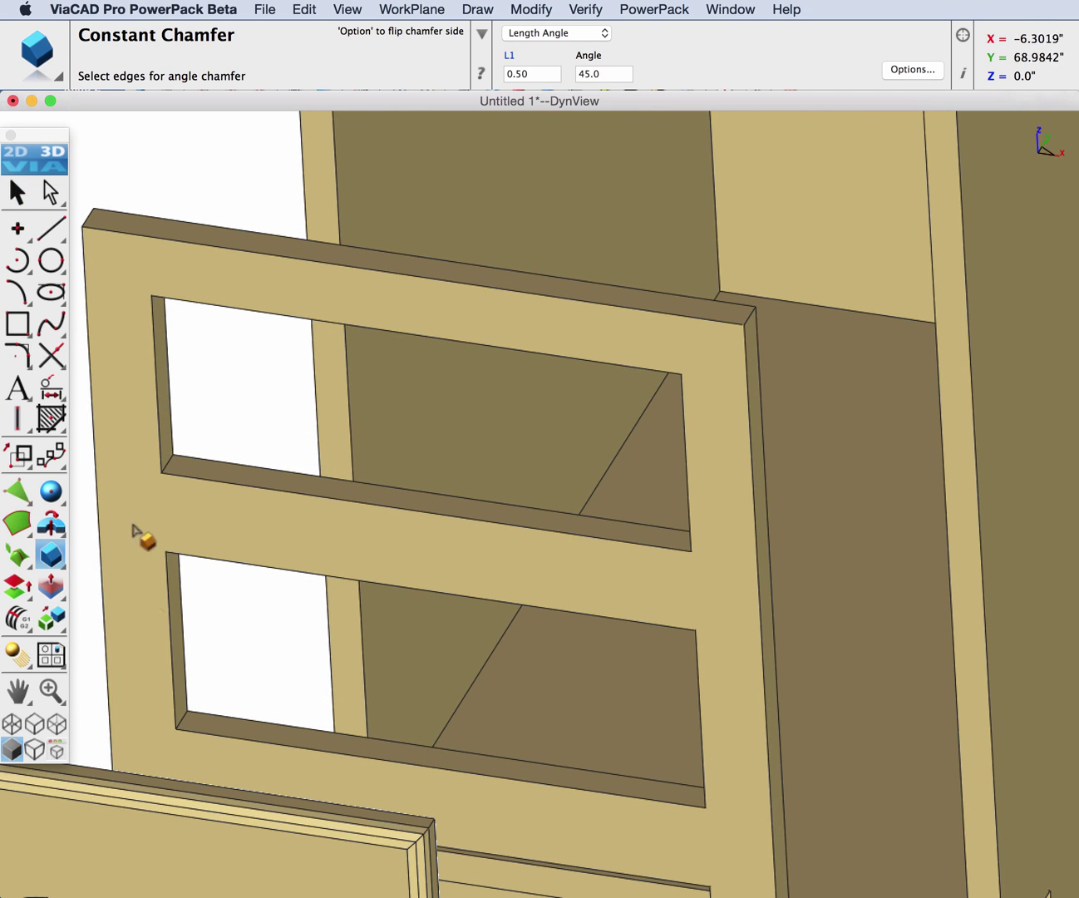
click(157, 436)
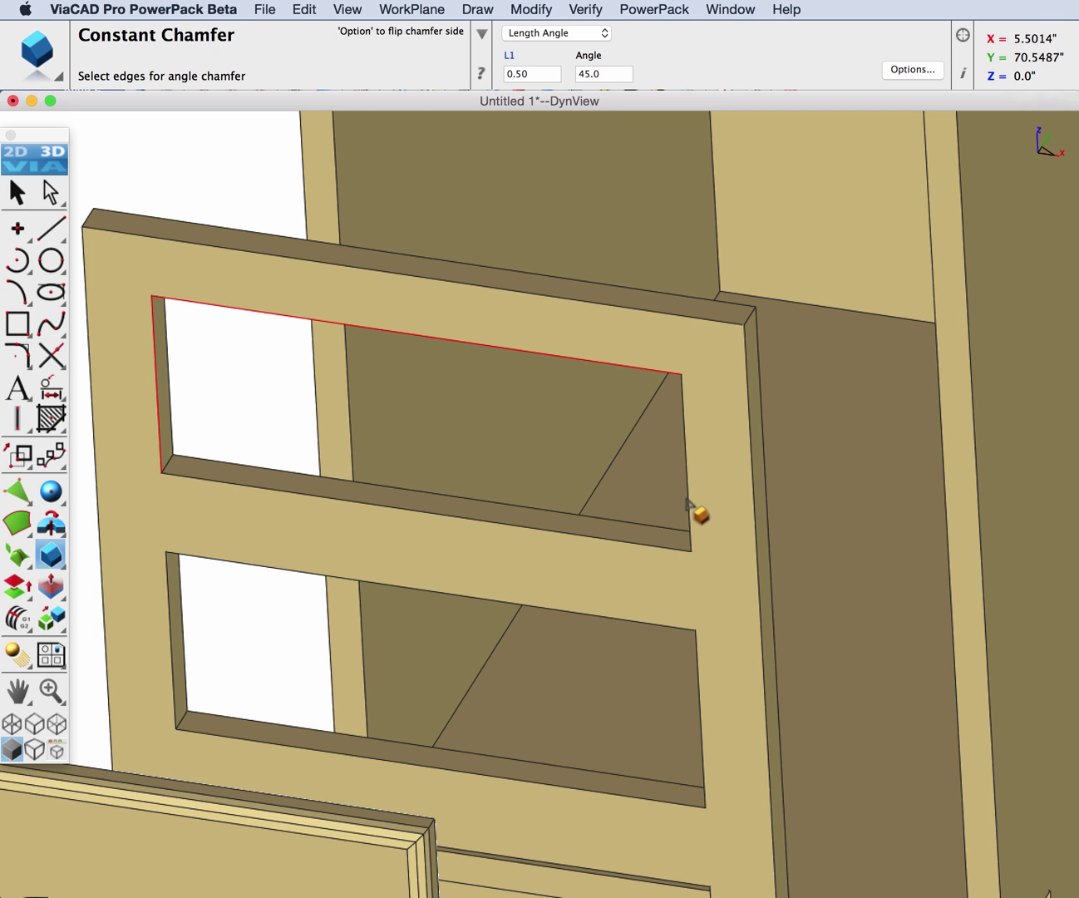
click(630, 546)
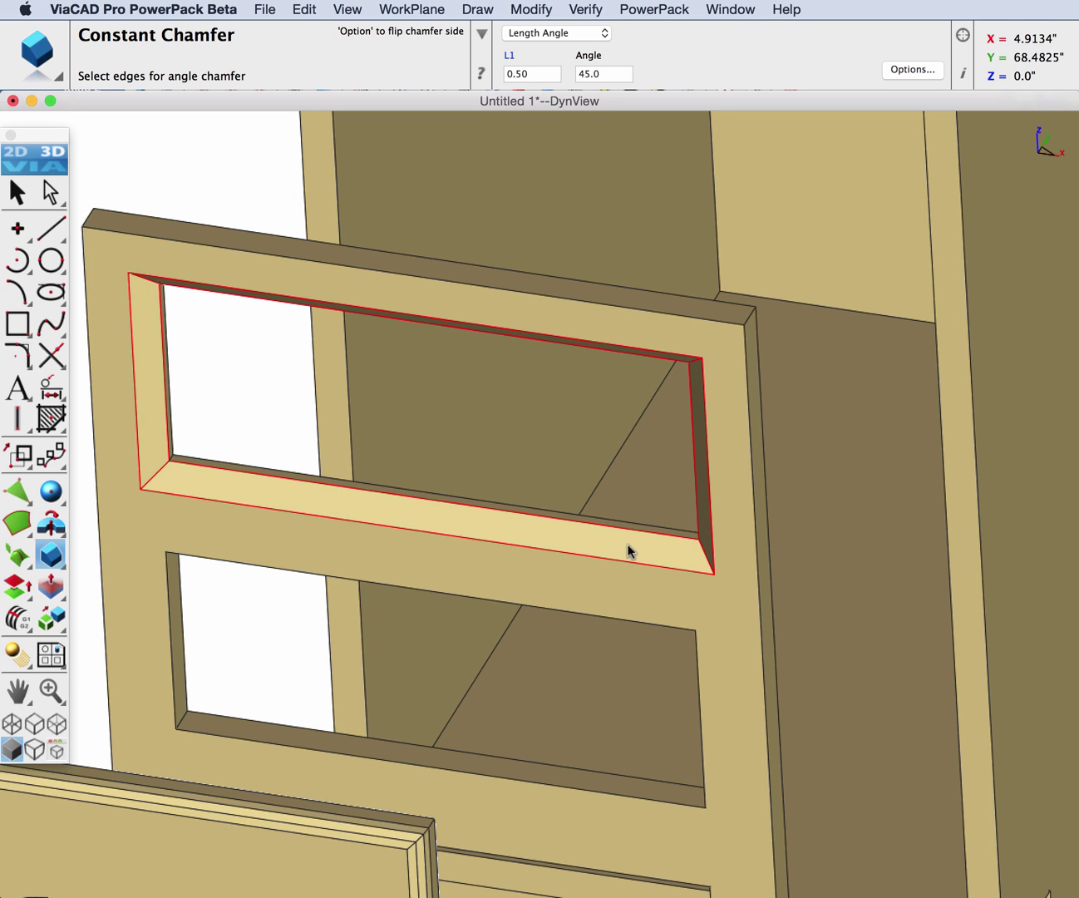
key(Home)
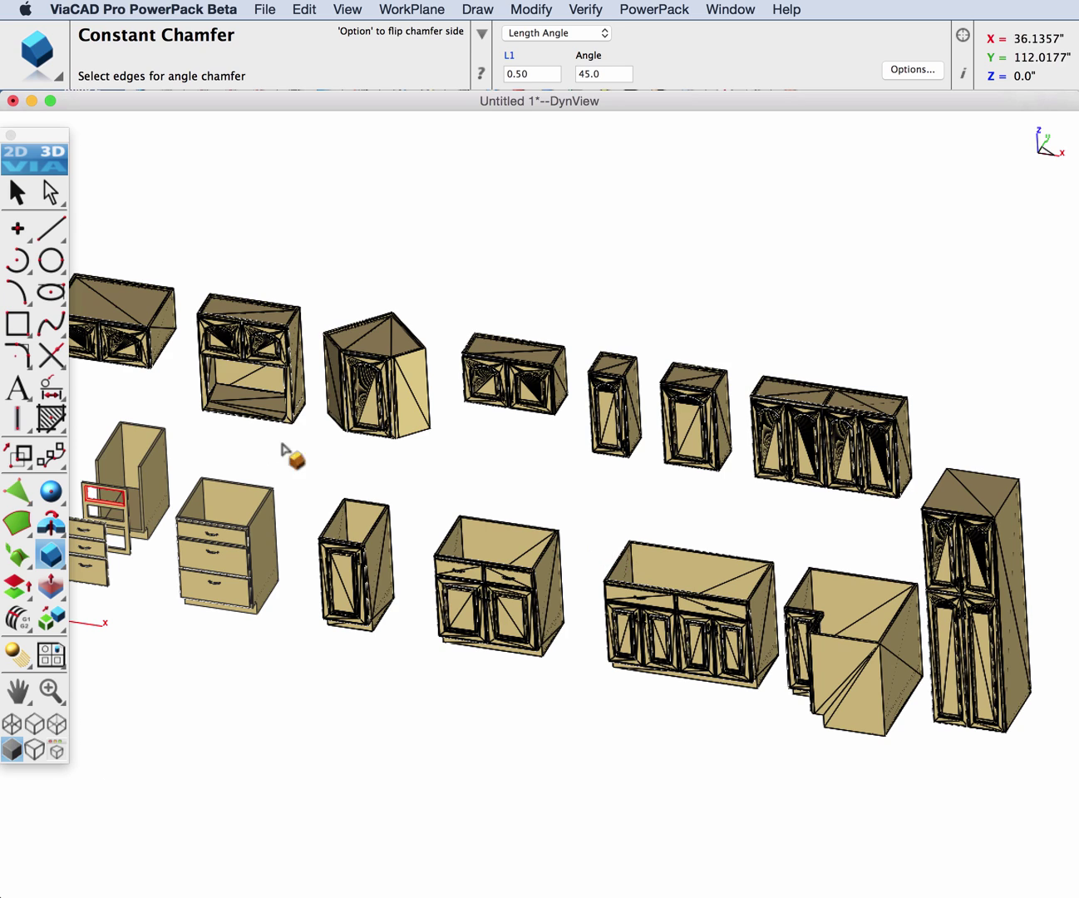
scroll(325, 458, down, 2)
Convert all remaining cabinets with Mesh to Analytic and dismiss the partial-conversion warning
click(17, 193)
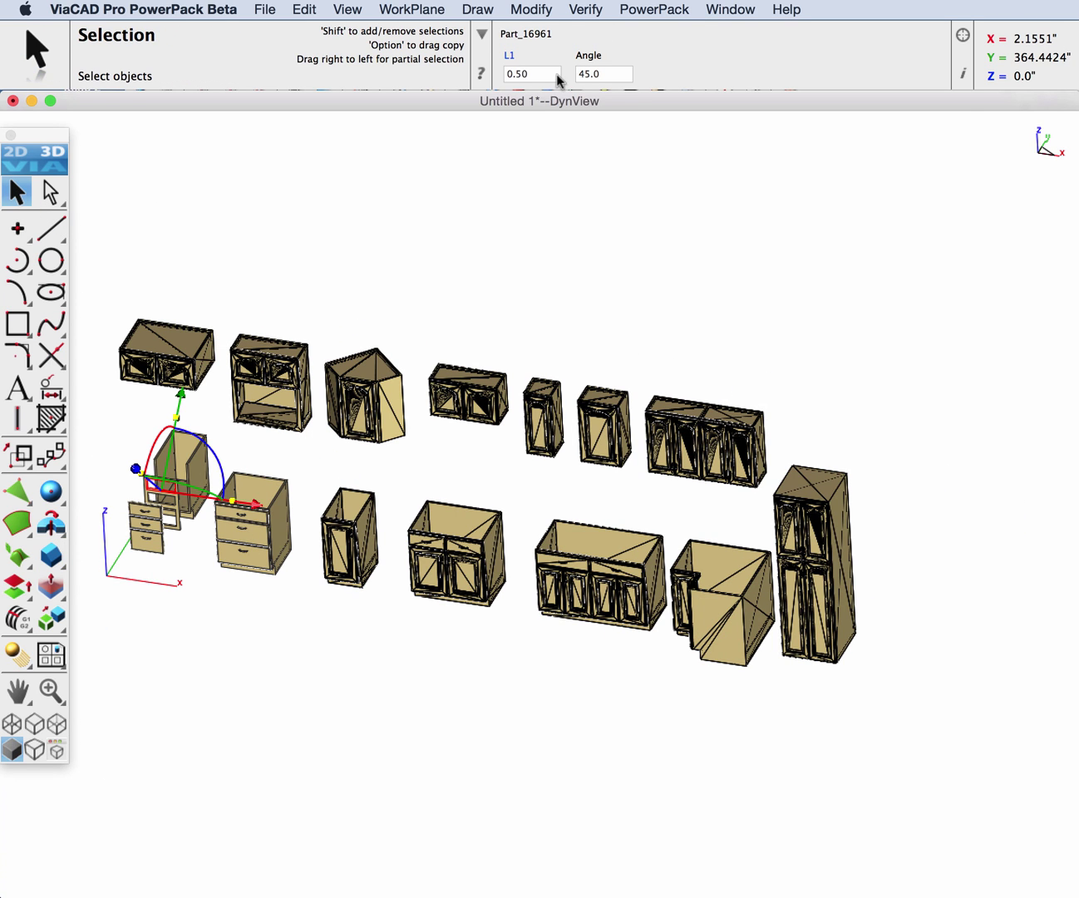
click(670, 9)
mouse_move(670, 68)
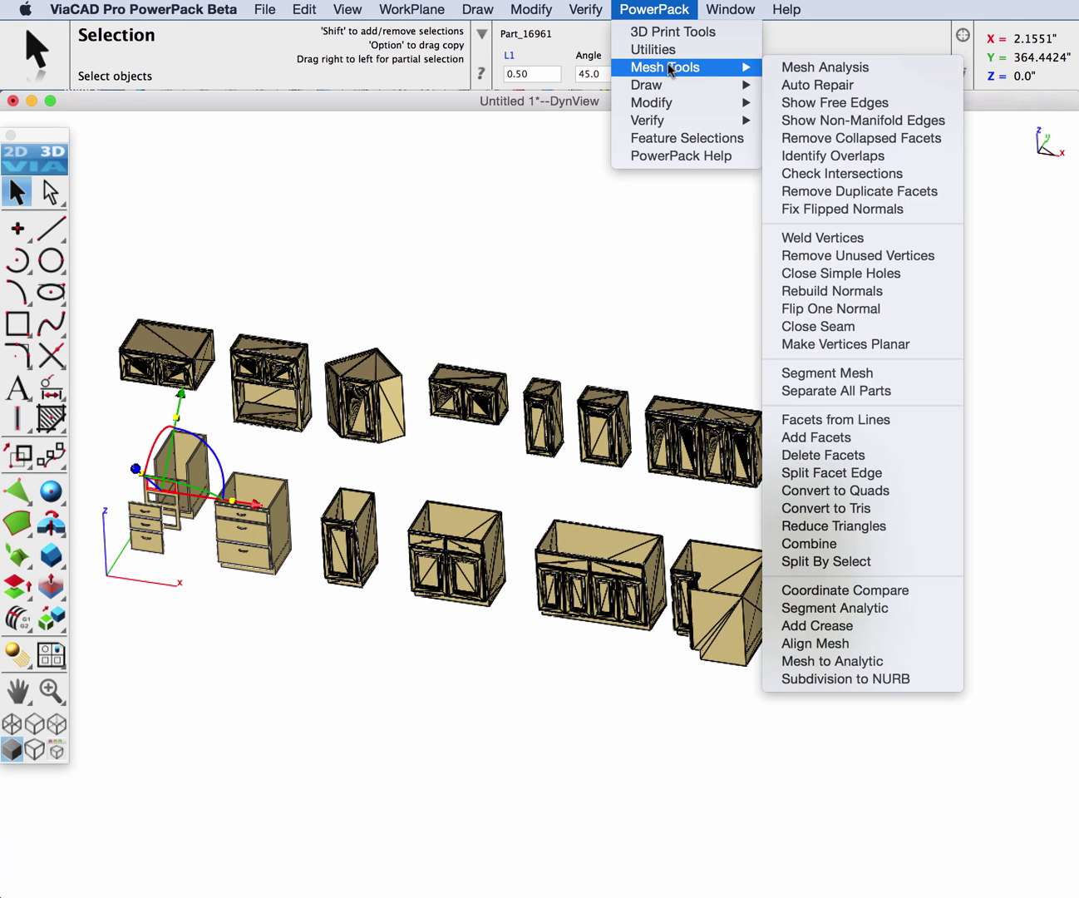
click(840, 663)
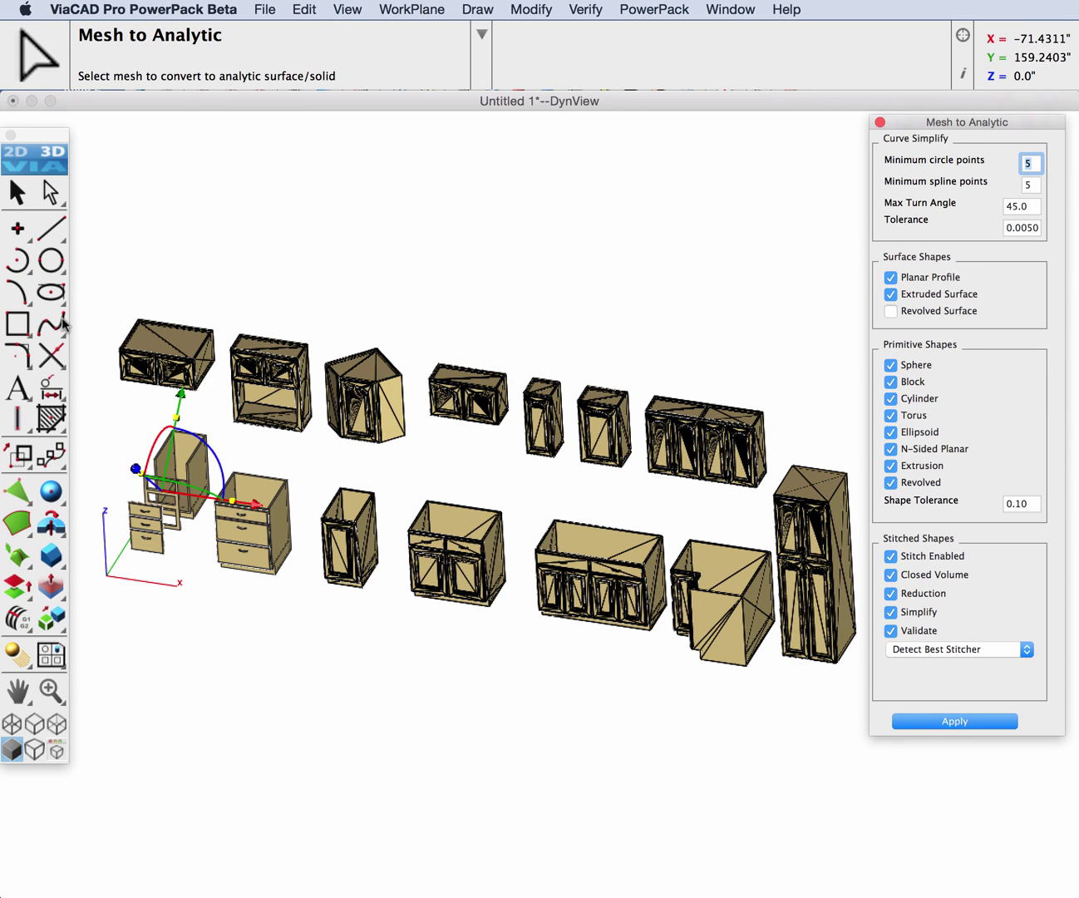
drag(96, 283, 842, 821)
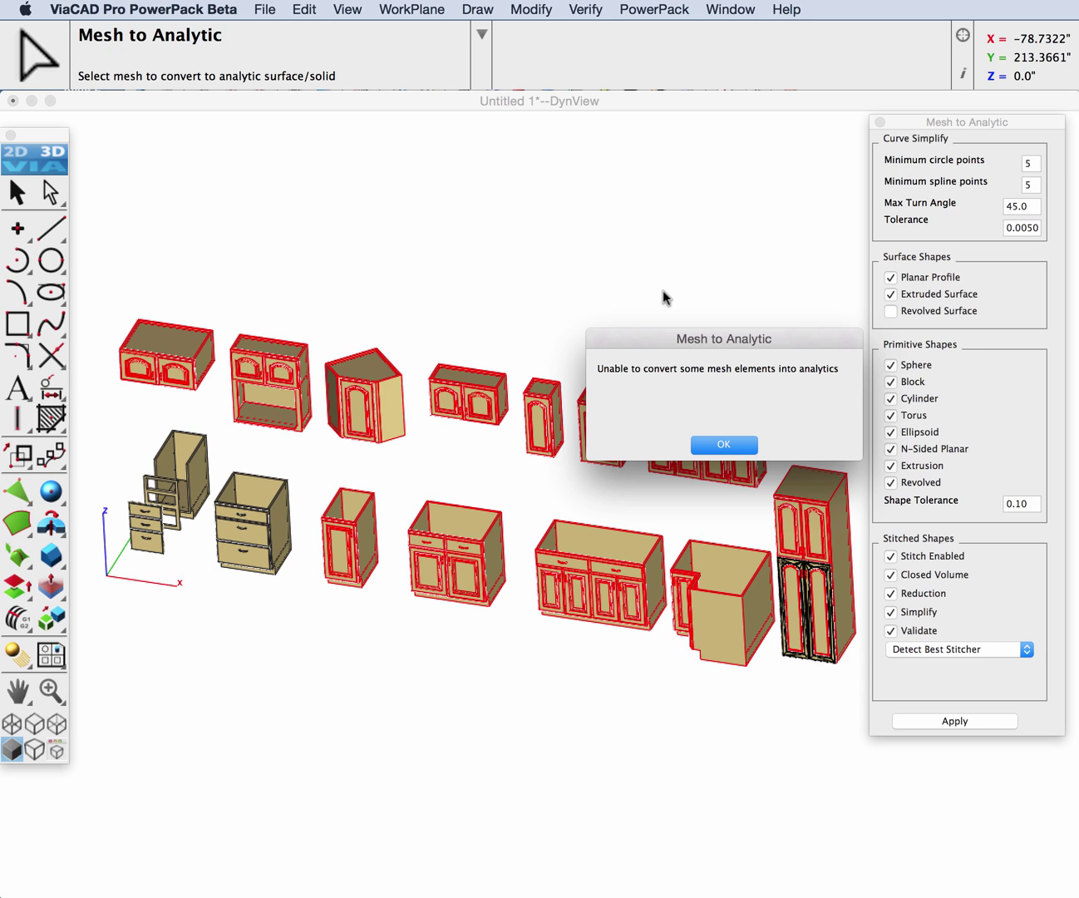
click(726, 444)
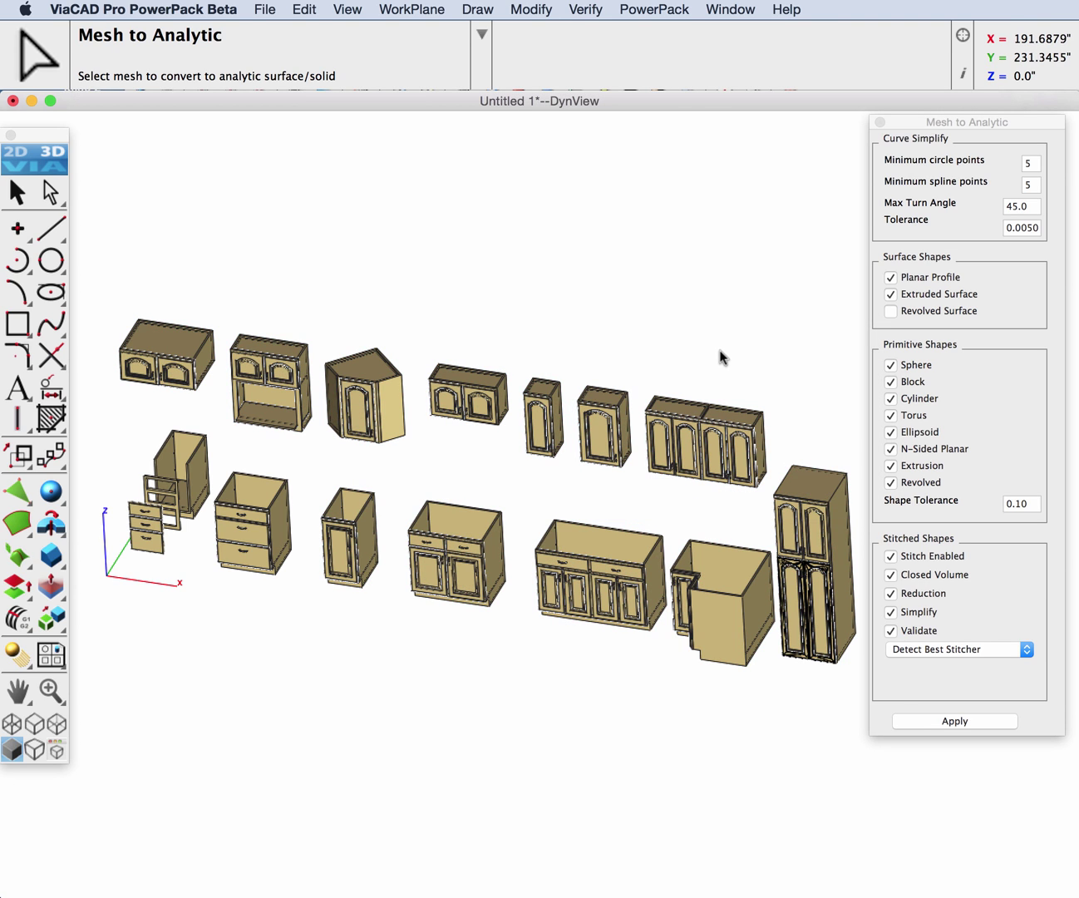
Check Verify > Object Counts, showing 159 solids and 2 meshes left
click(585, 9)
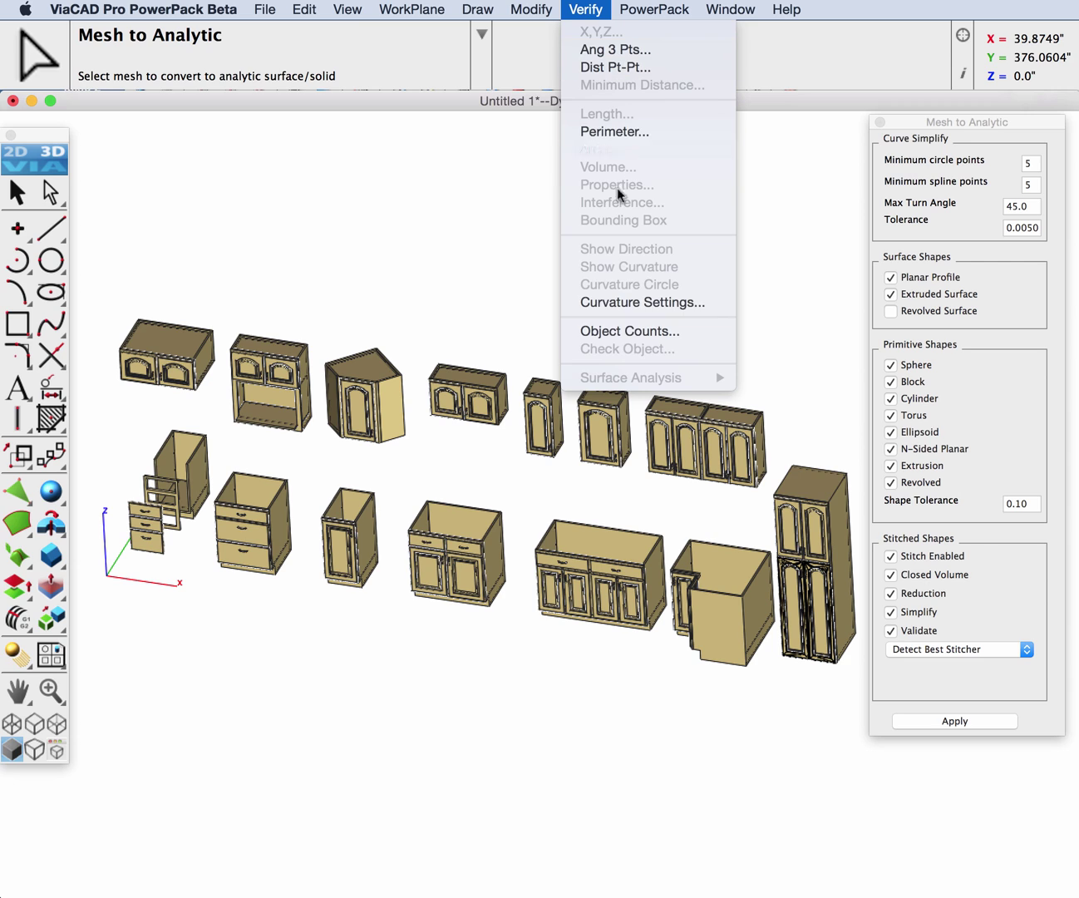
click(617, 329)
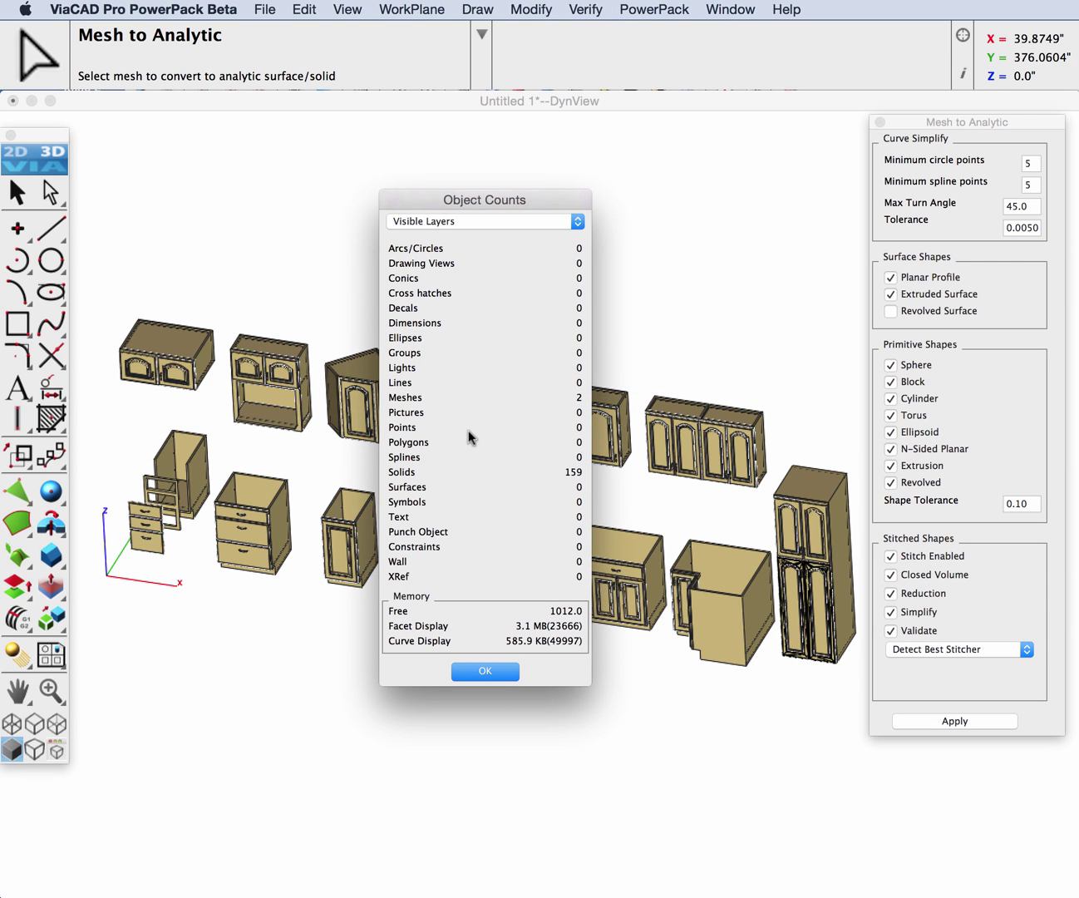
click(485, 670)
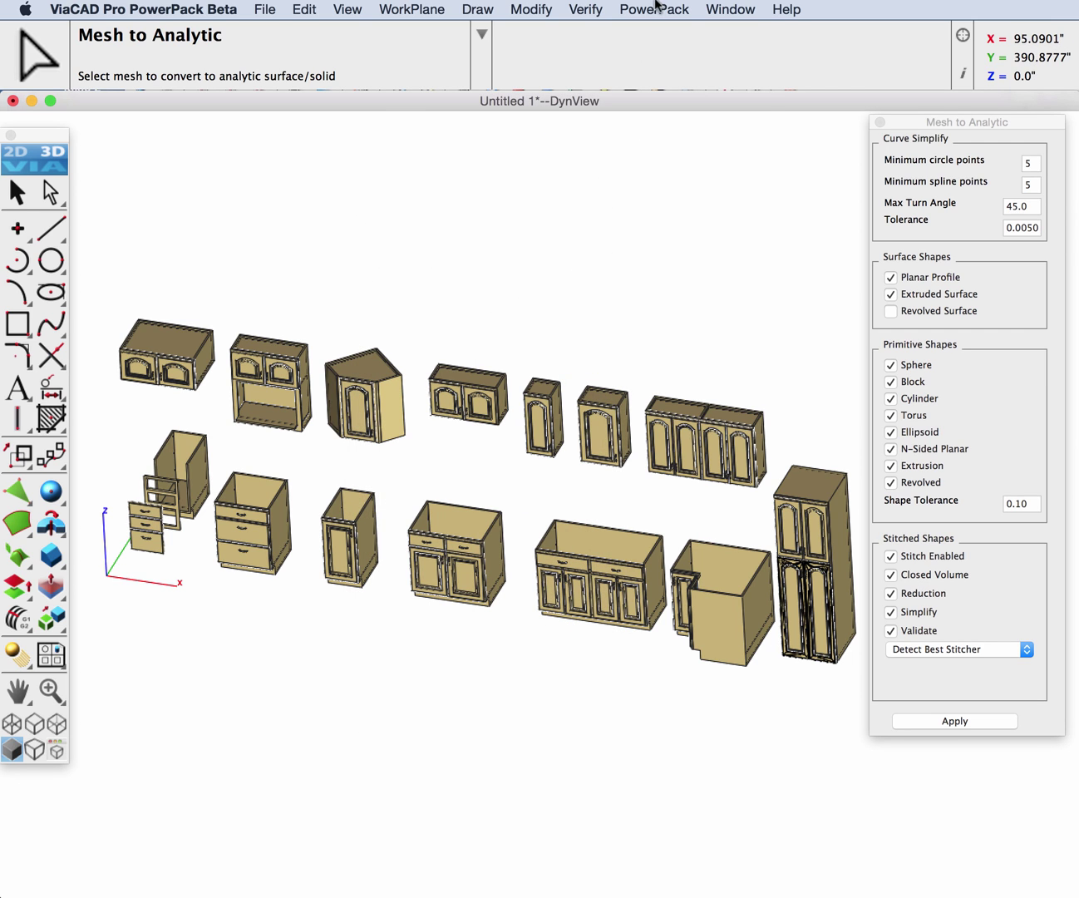
Set the selection mask to Mesh and Show Only the remaining door meshes
click(657, 9)
click(17, 195)
click(17, 196)
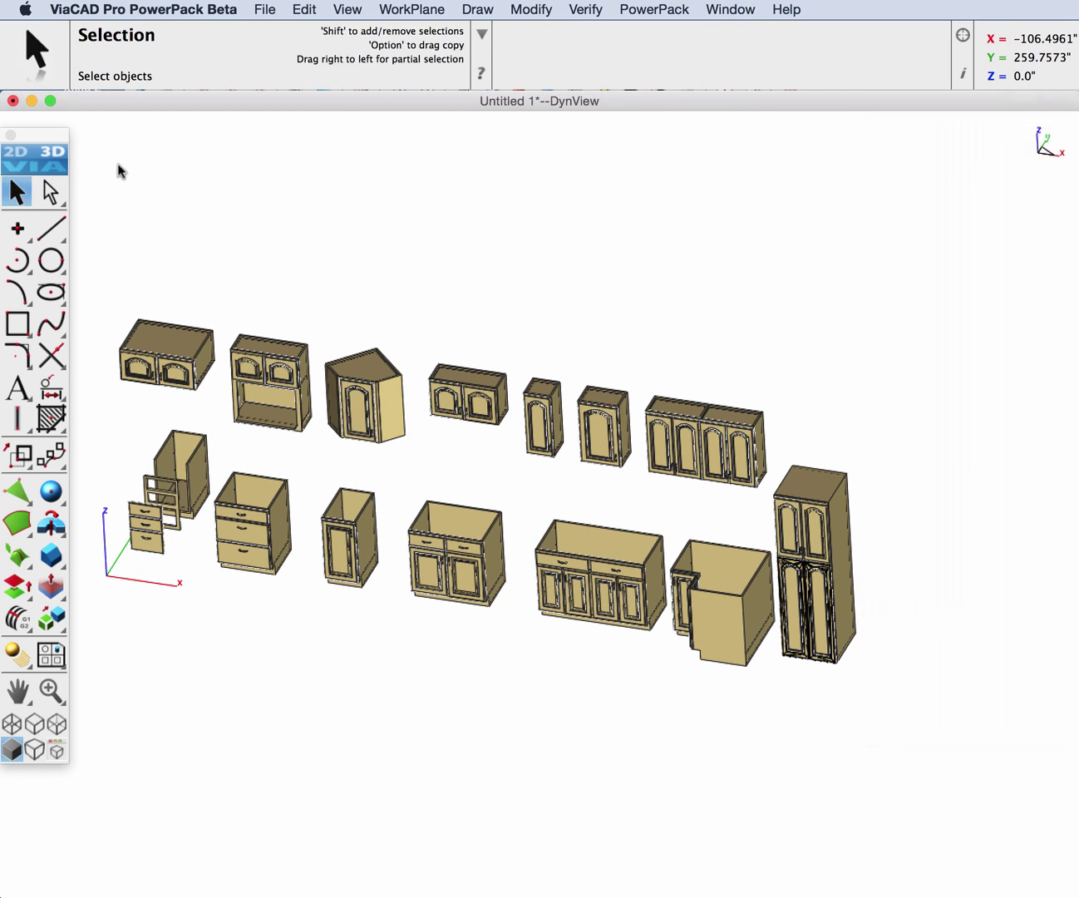
click(730, 9)
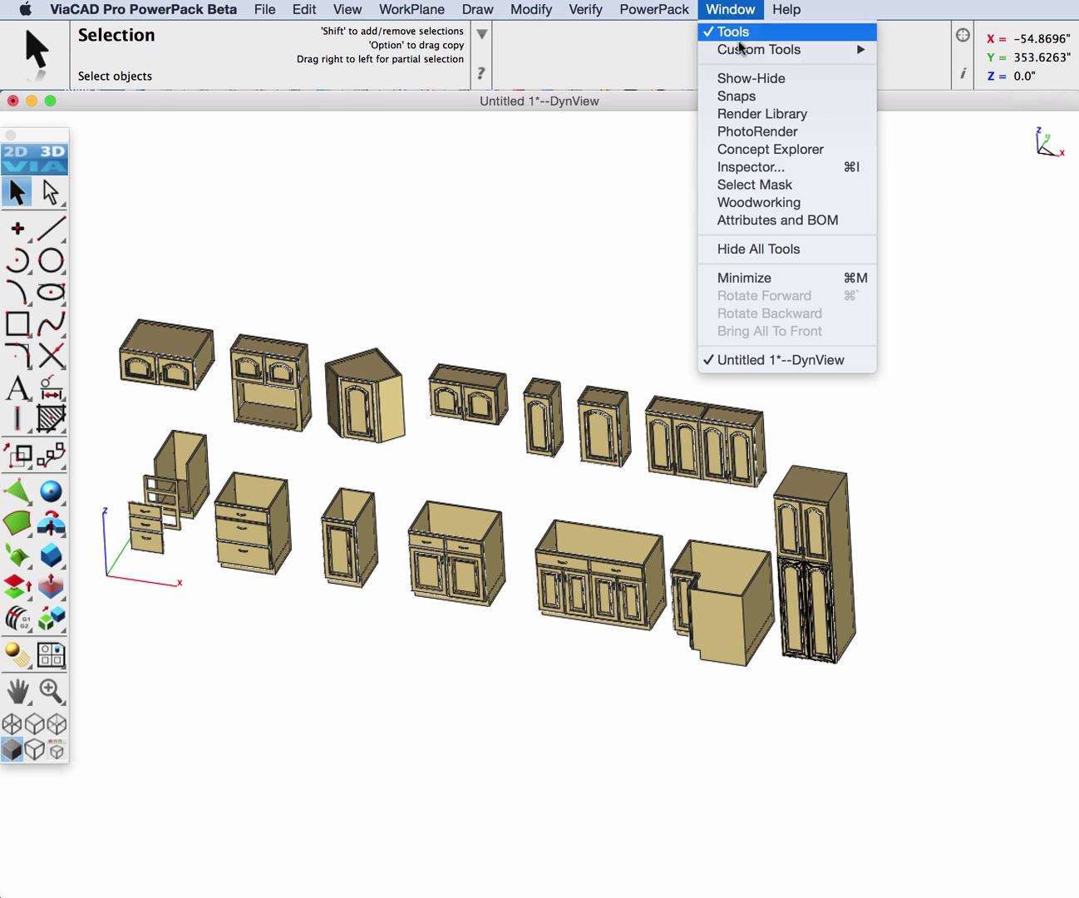
click(739, 186)
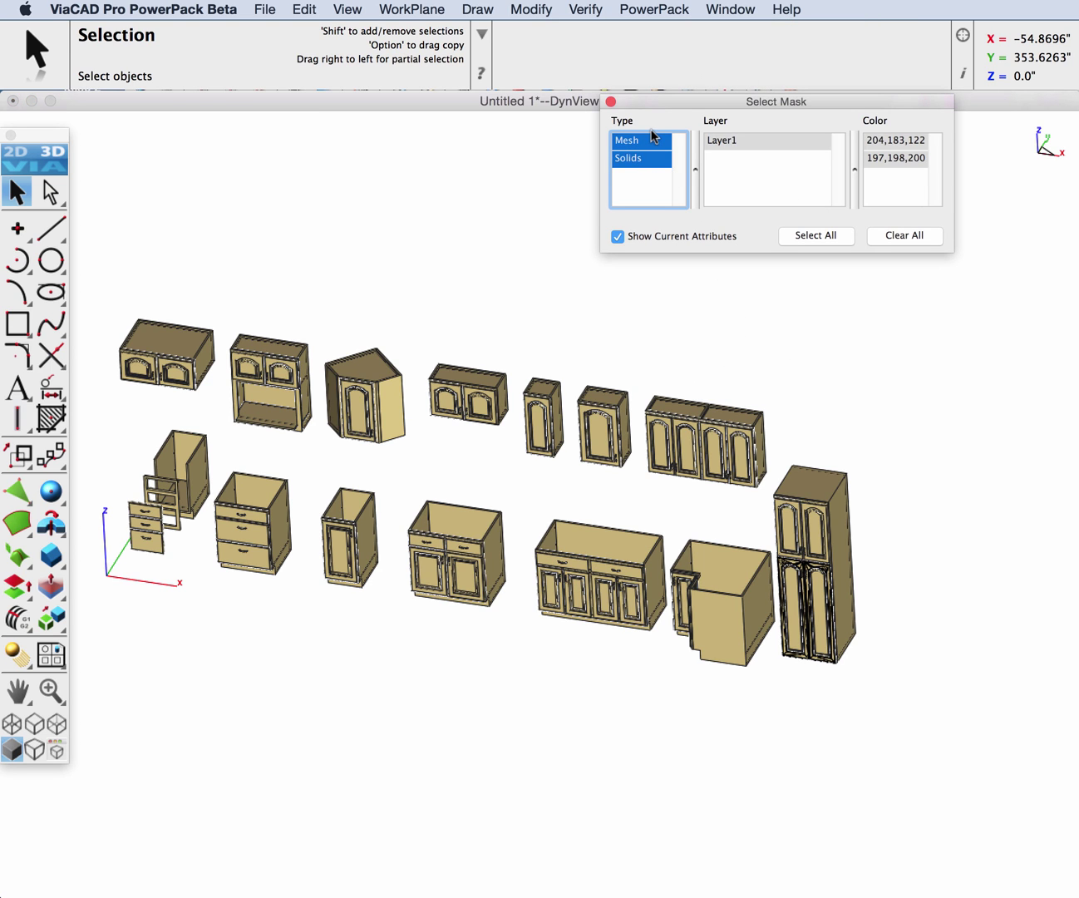
click(652, 139)
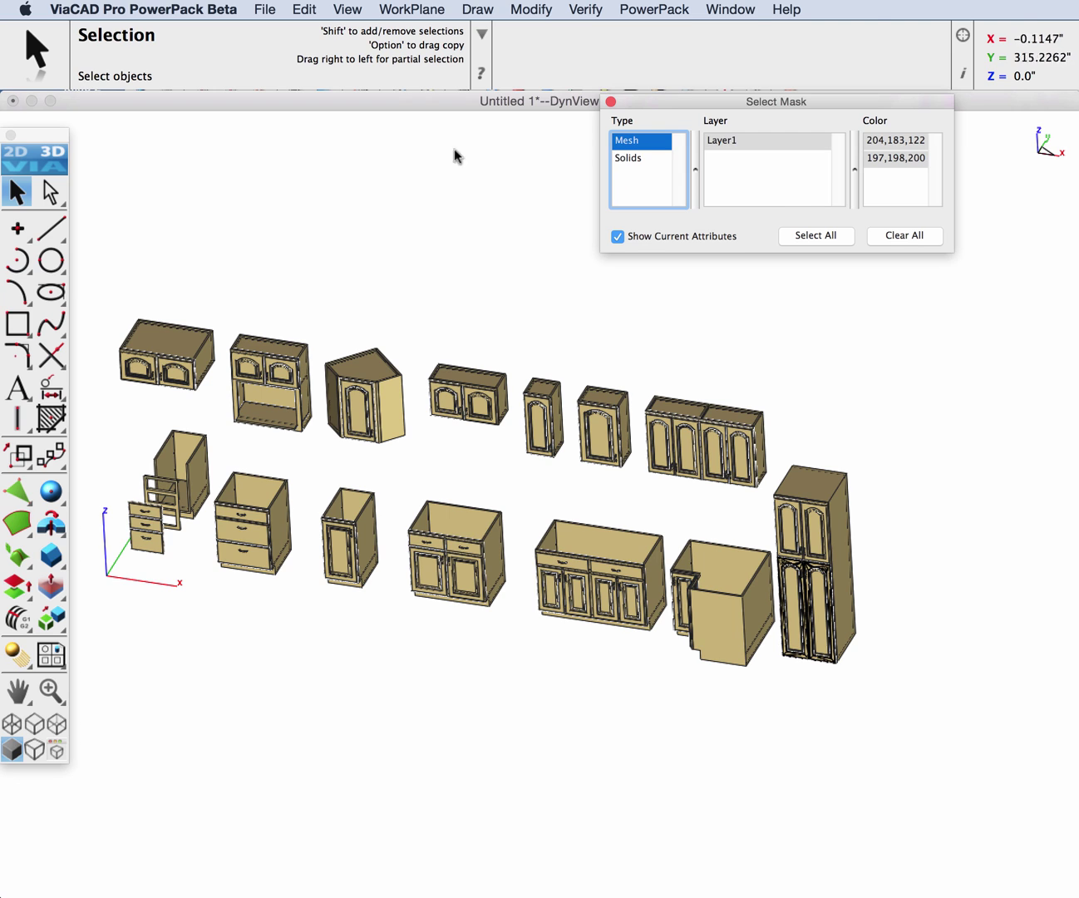
click(750, 13)
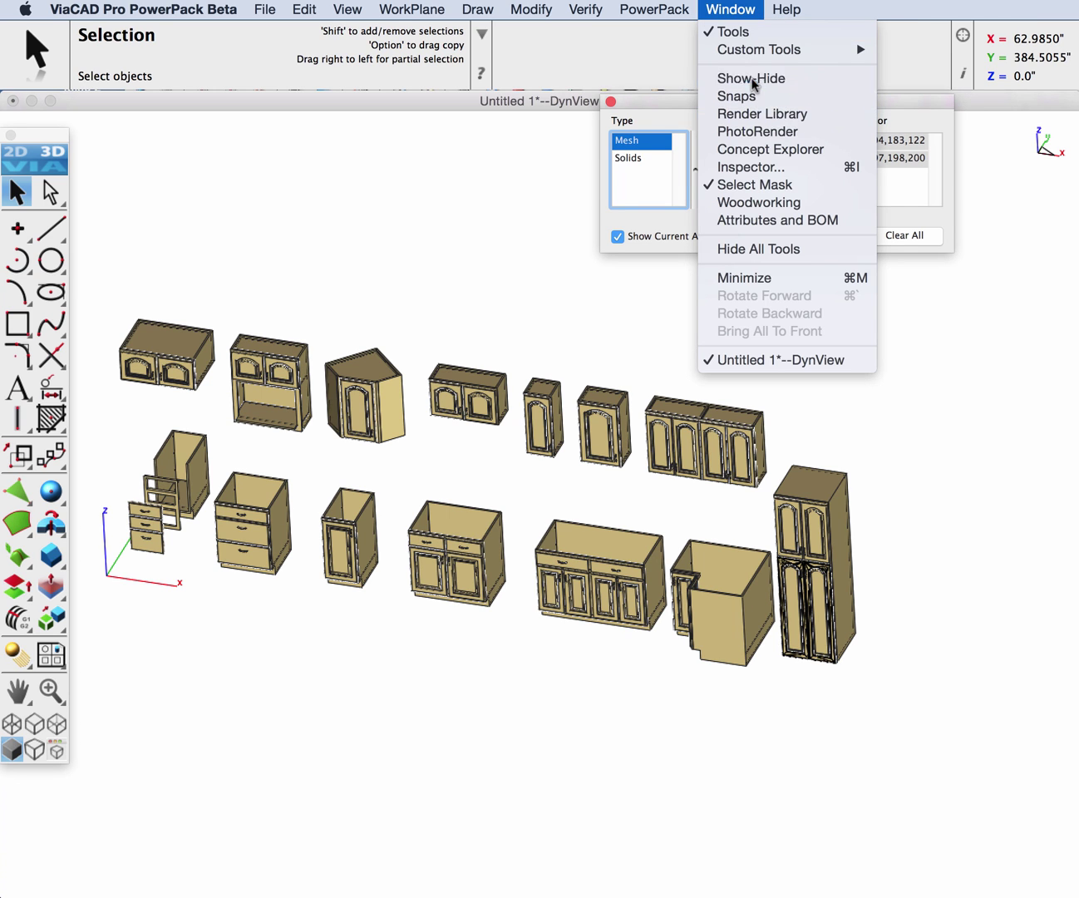
click(753, 79)
drag(87, 285, 998, 823)
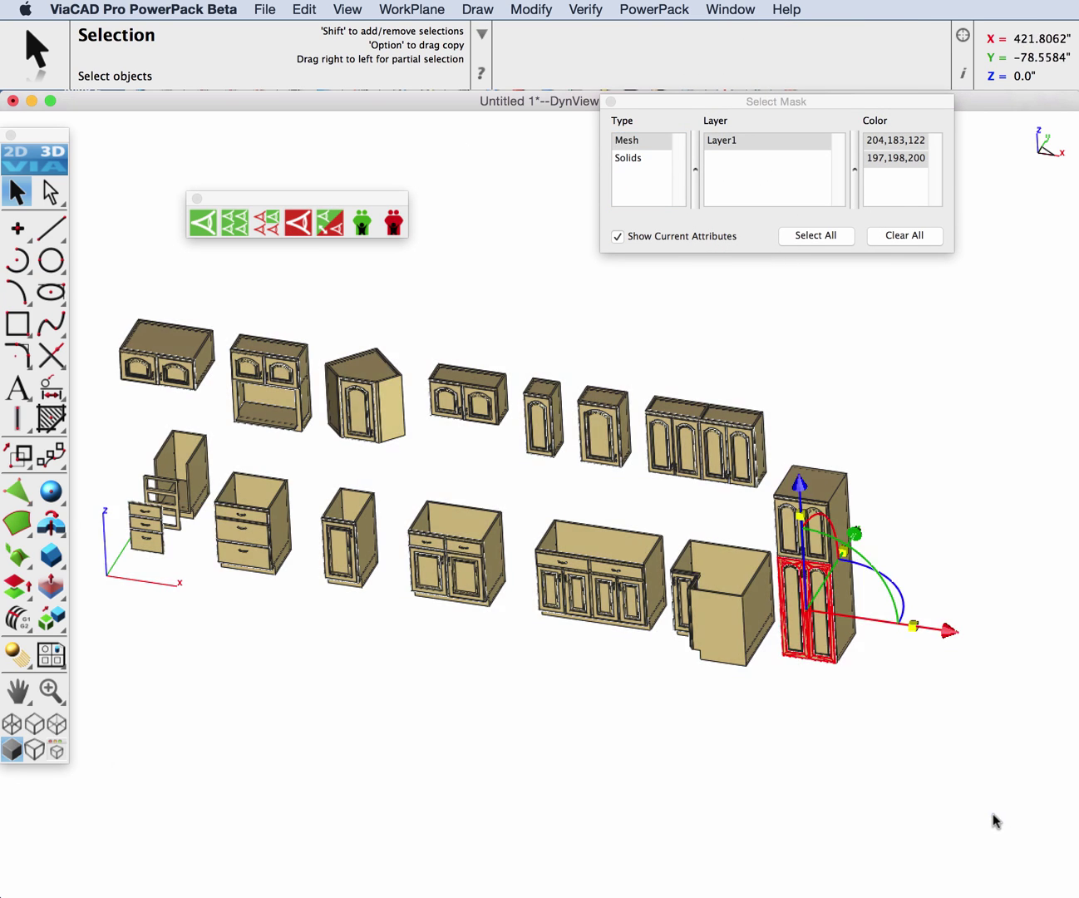
click(268, 226)
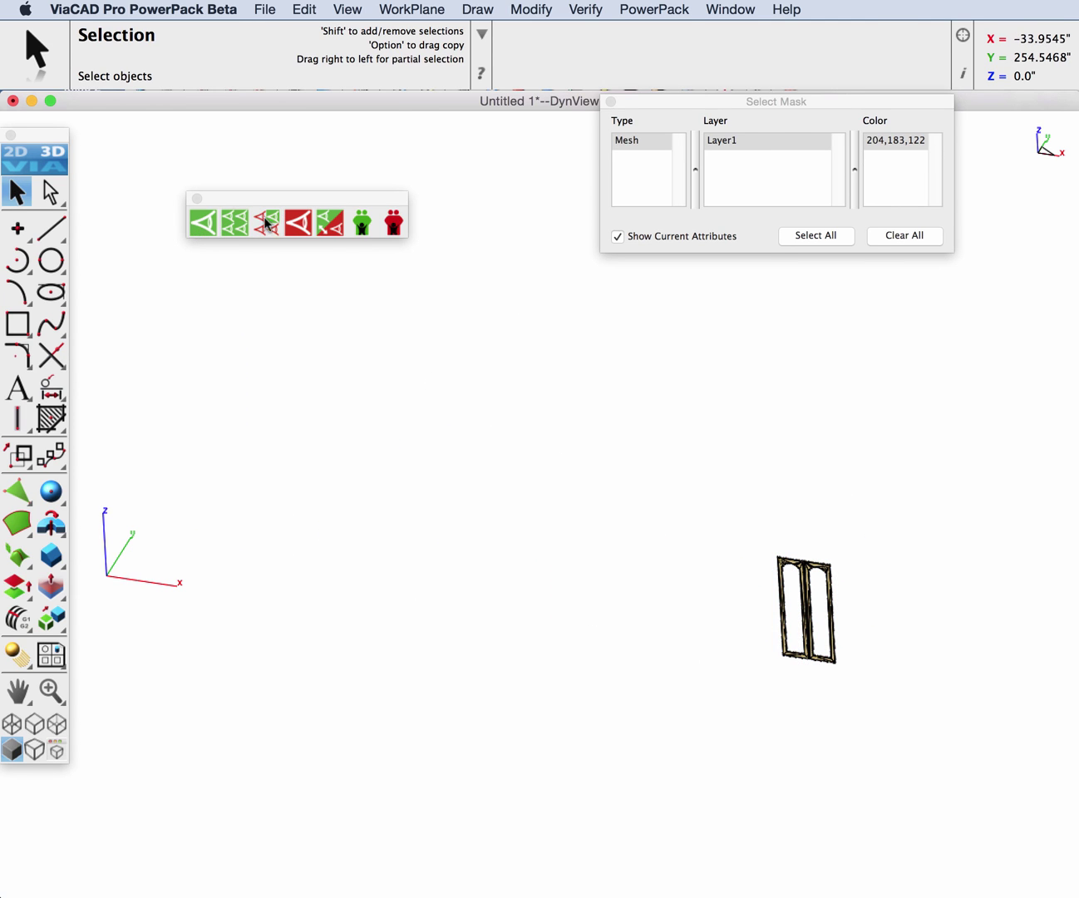
Add a new layer, Layer2, in the Concept Explorer and make it current
click(730, 9)
click(760, 165)
click(703, 295)
click(862, 844)
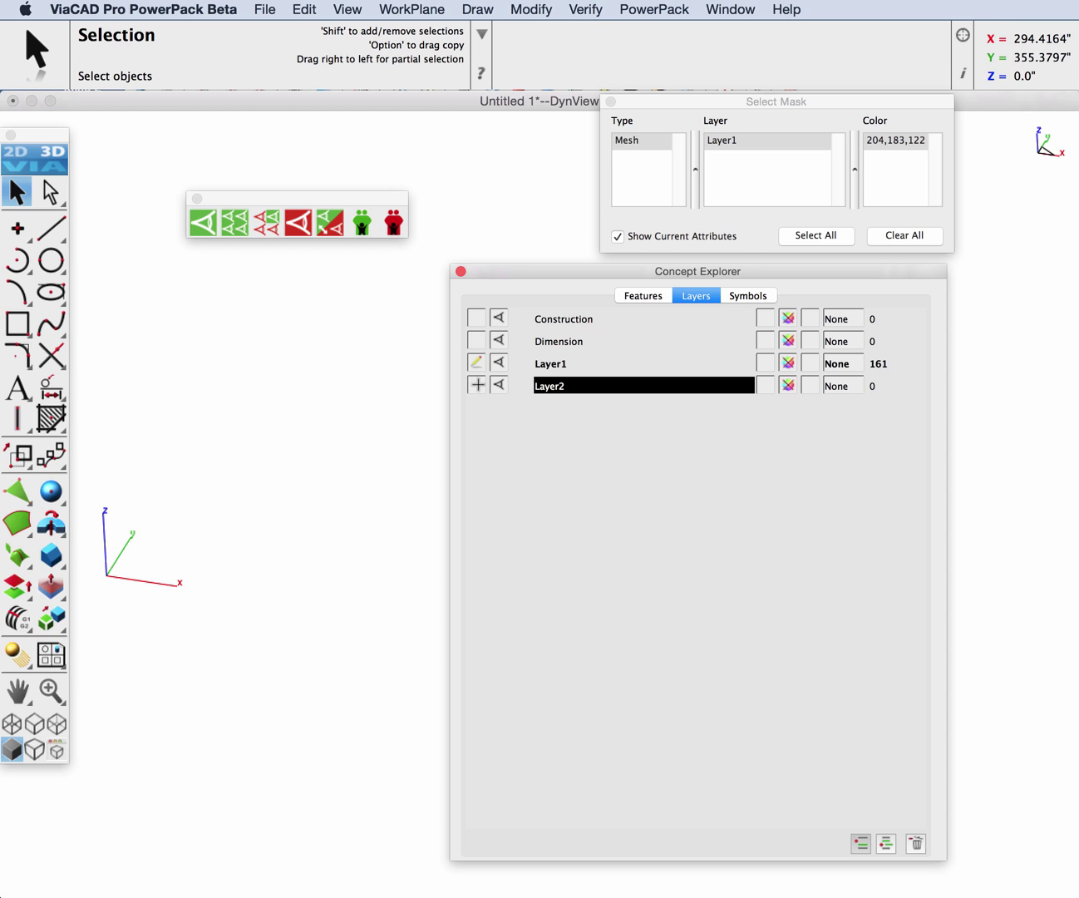
click(478, 386)
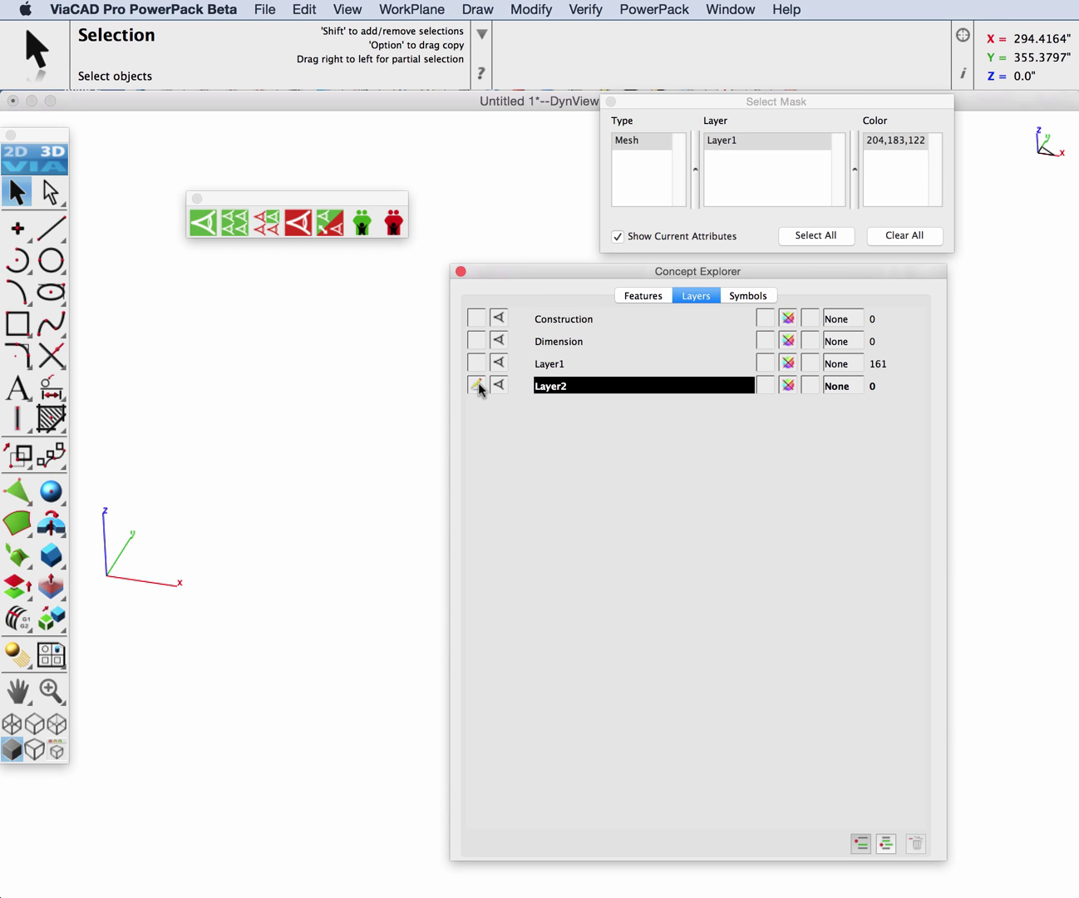
click(461, 271)
Move the selected door mesh onto Layer2 and close the selection filter
scroll(866, 622, up, 5)
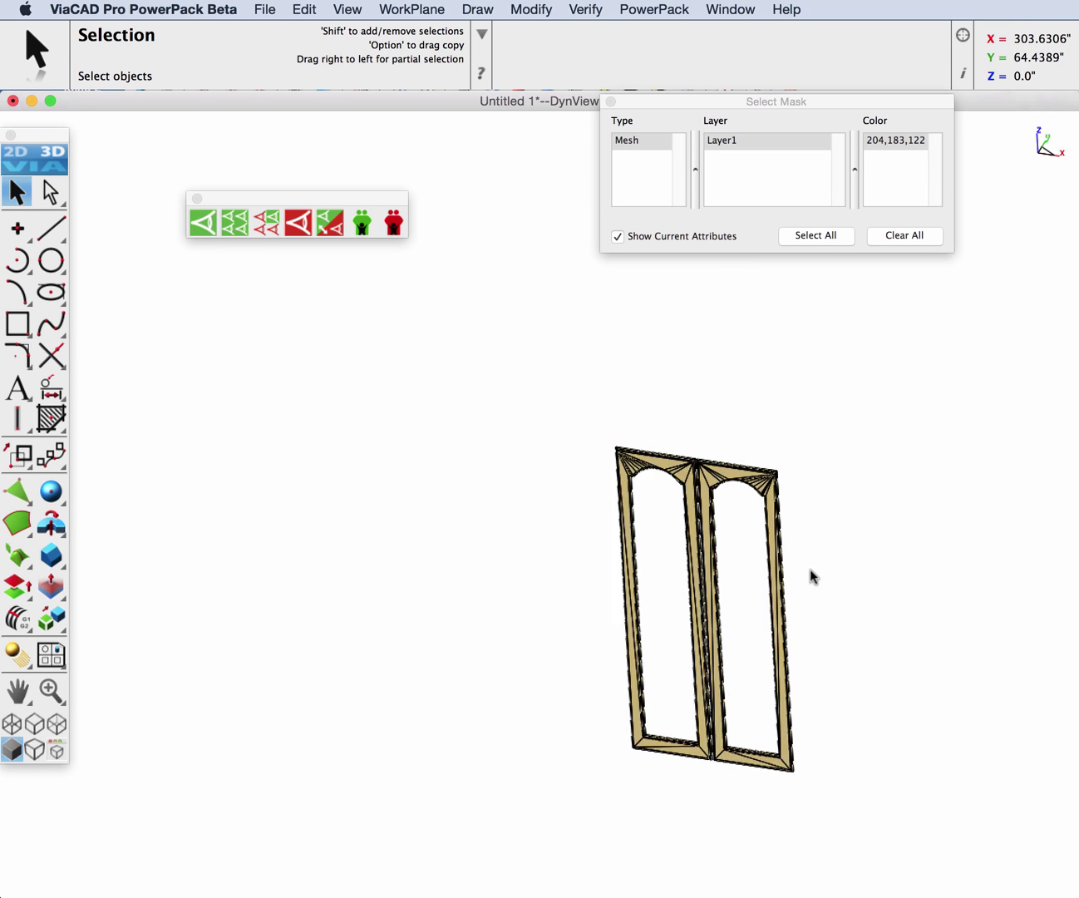
drag(500, 386, 966, 860)
right_click(742, 466)
mouse_move(800, 550)
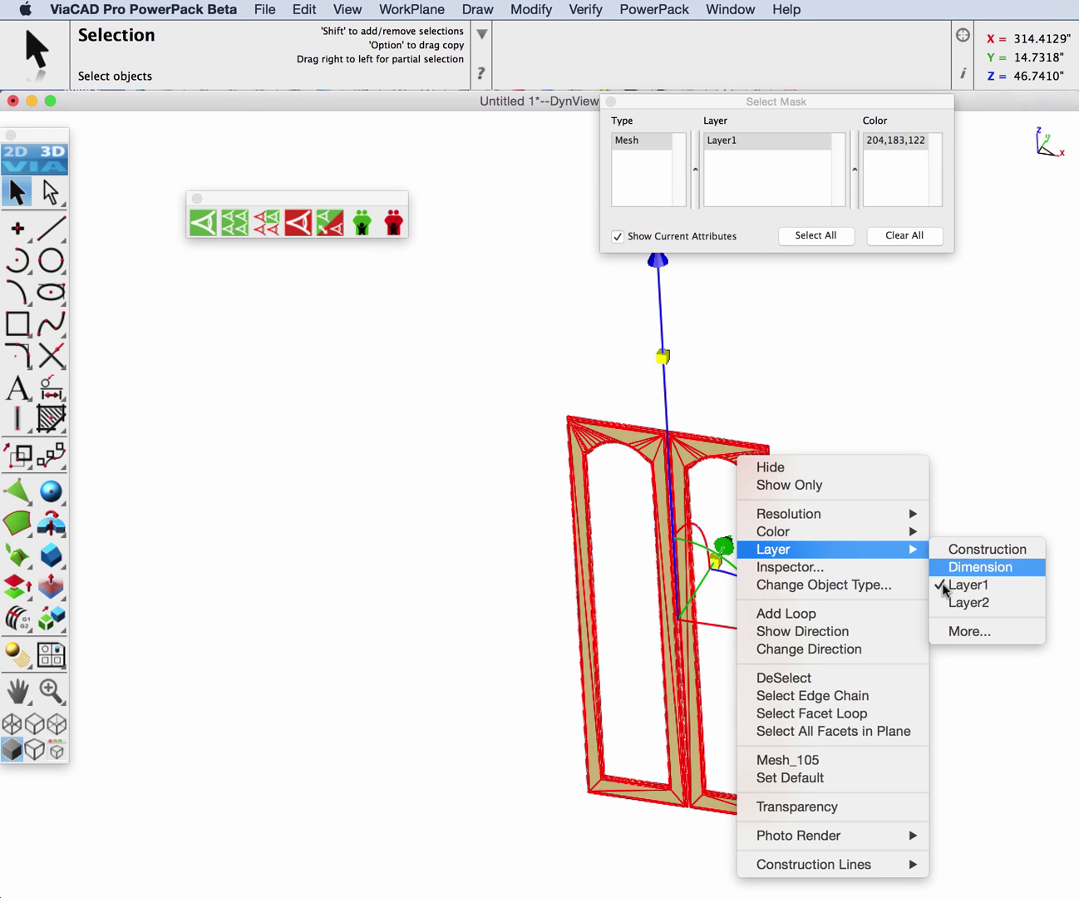
click(956, 602)
click(857, 445)
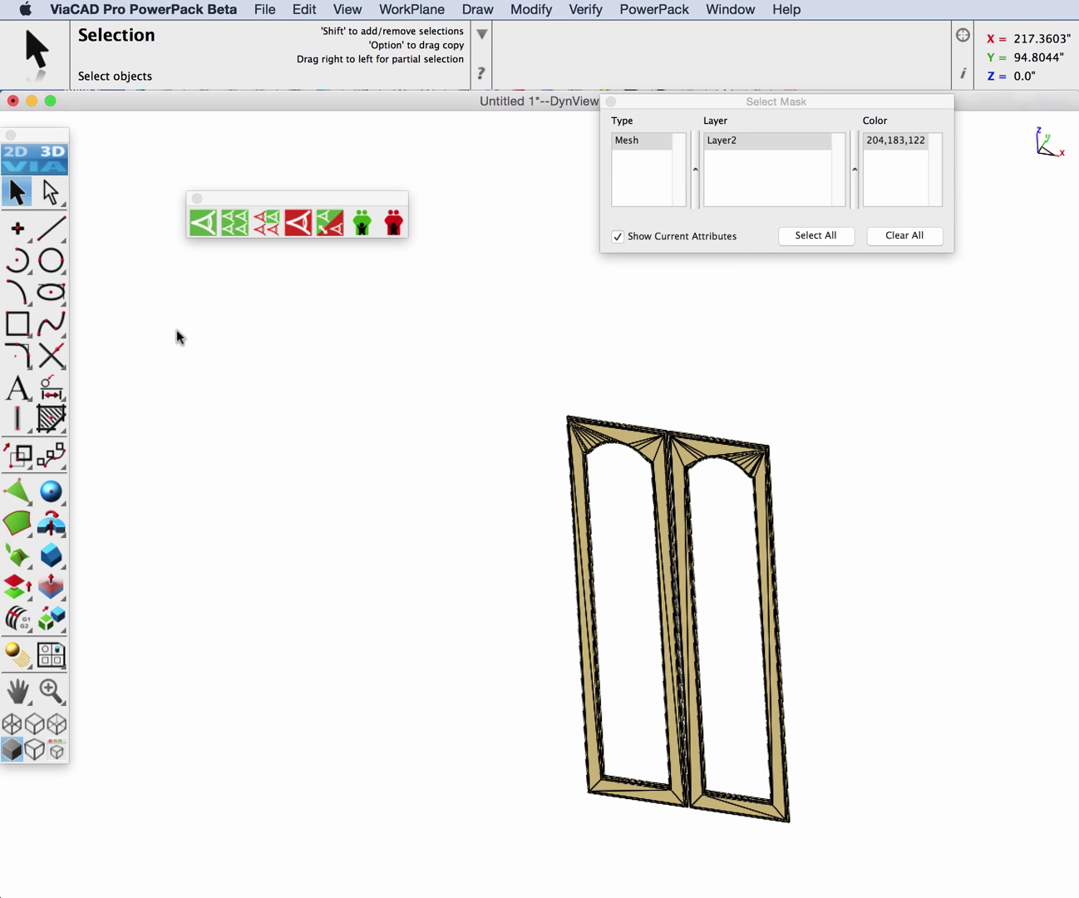
click(611, 101)
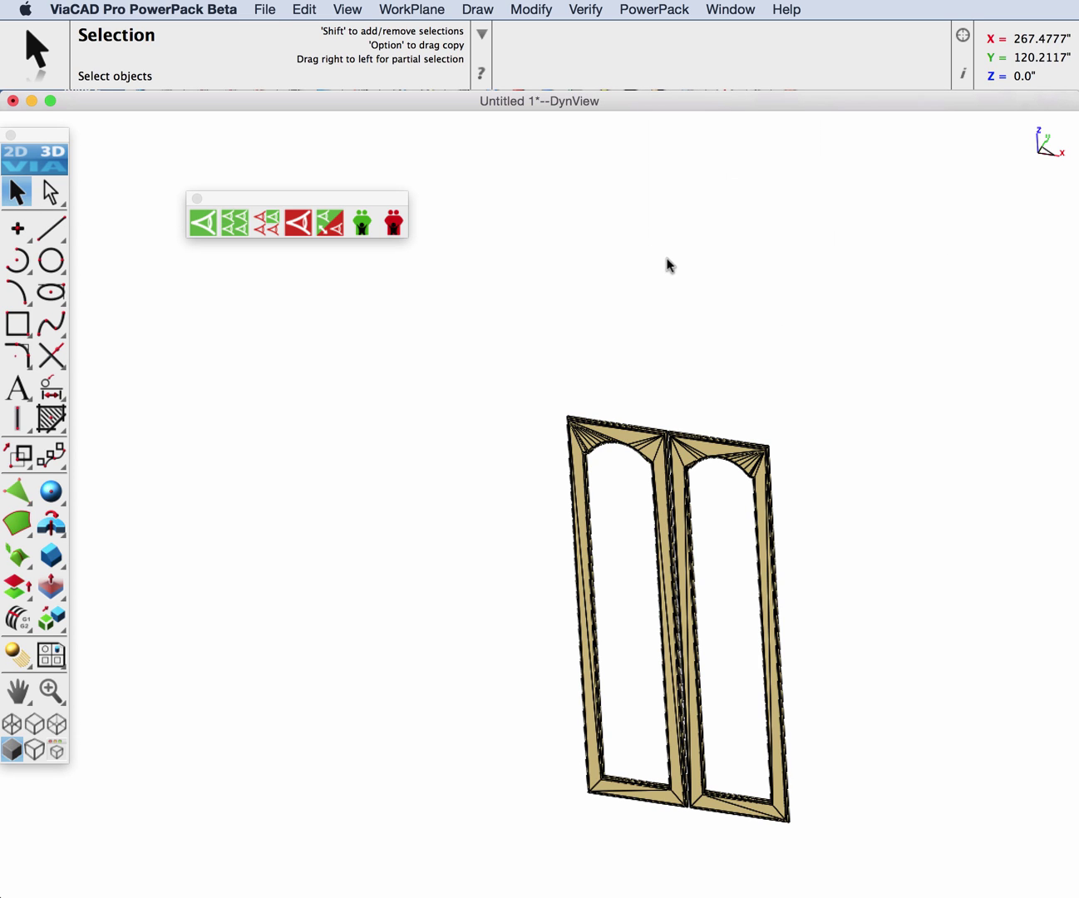
Show only the right arched door in Front view, then return to Isometric
key(F6)
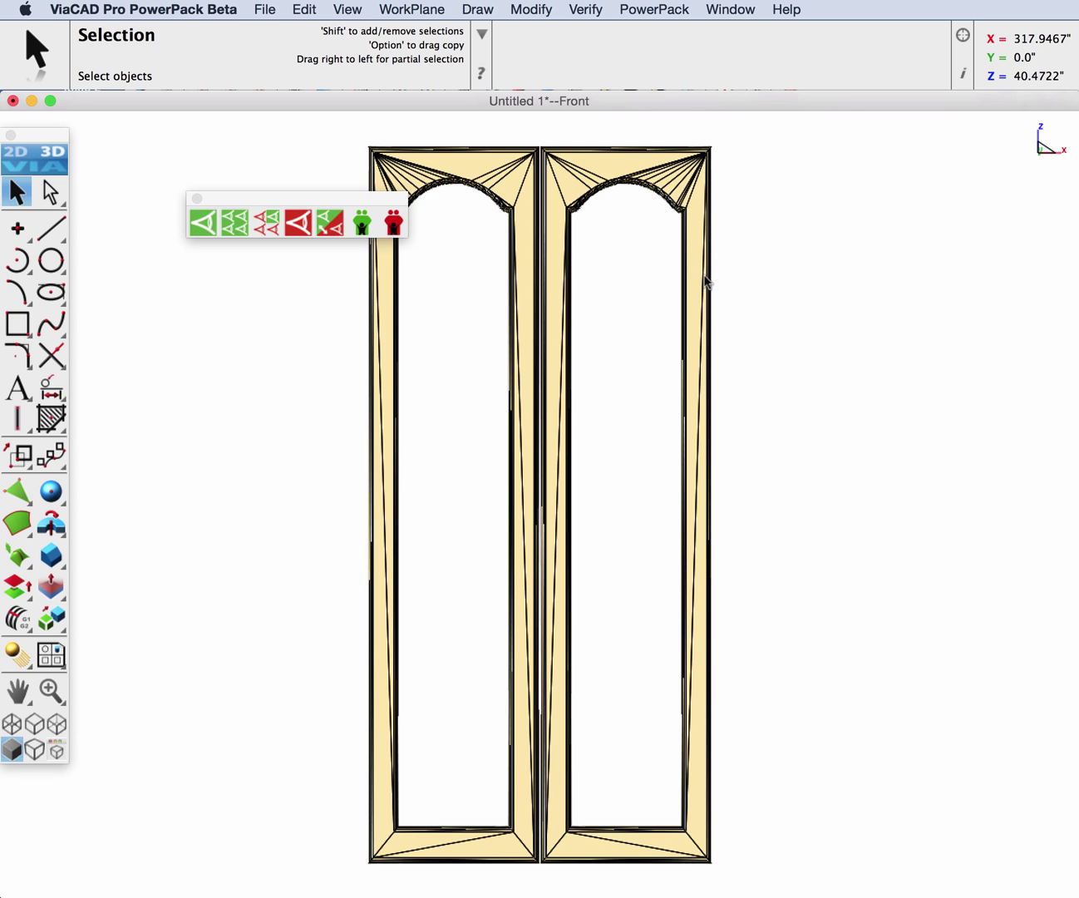
right_click(672, 182)
click(713, 209)
key(F8)
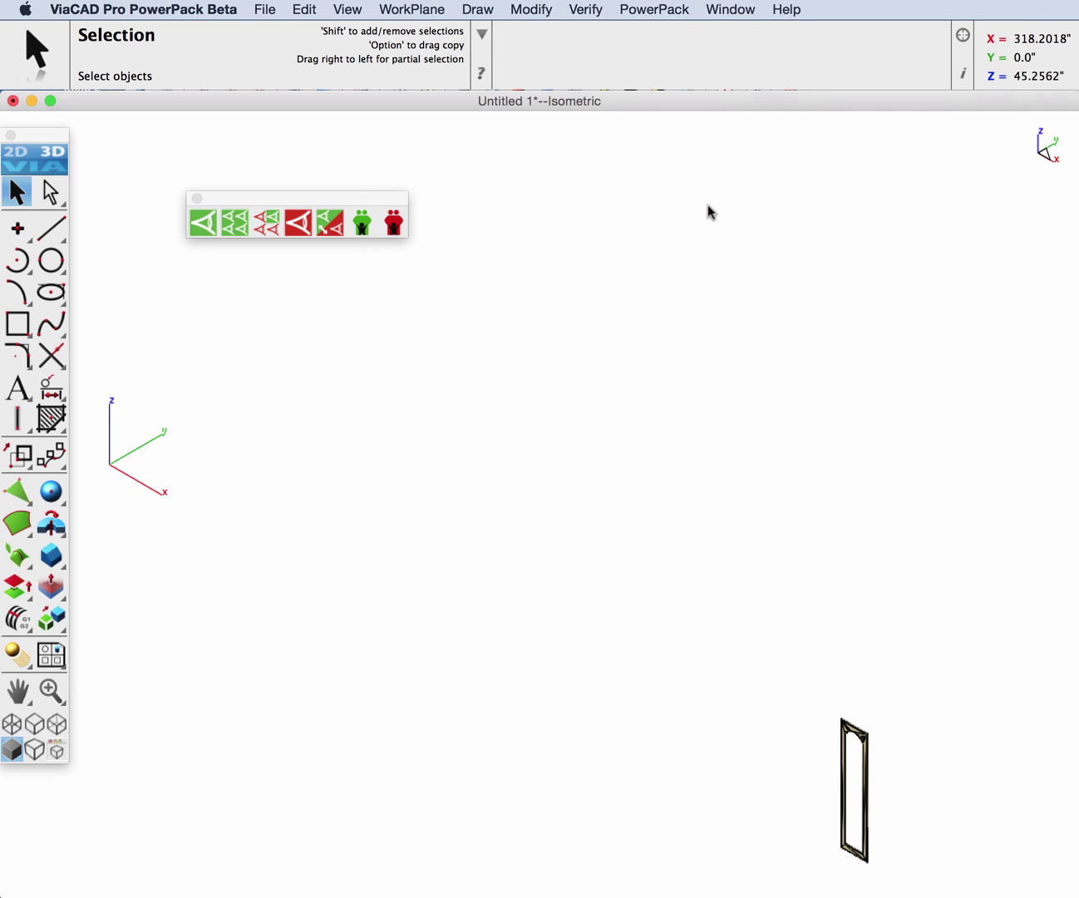
click(649, 13)
mouse_move(726, 68)
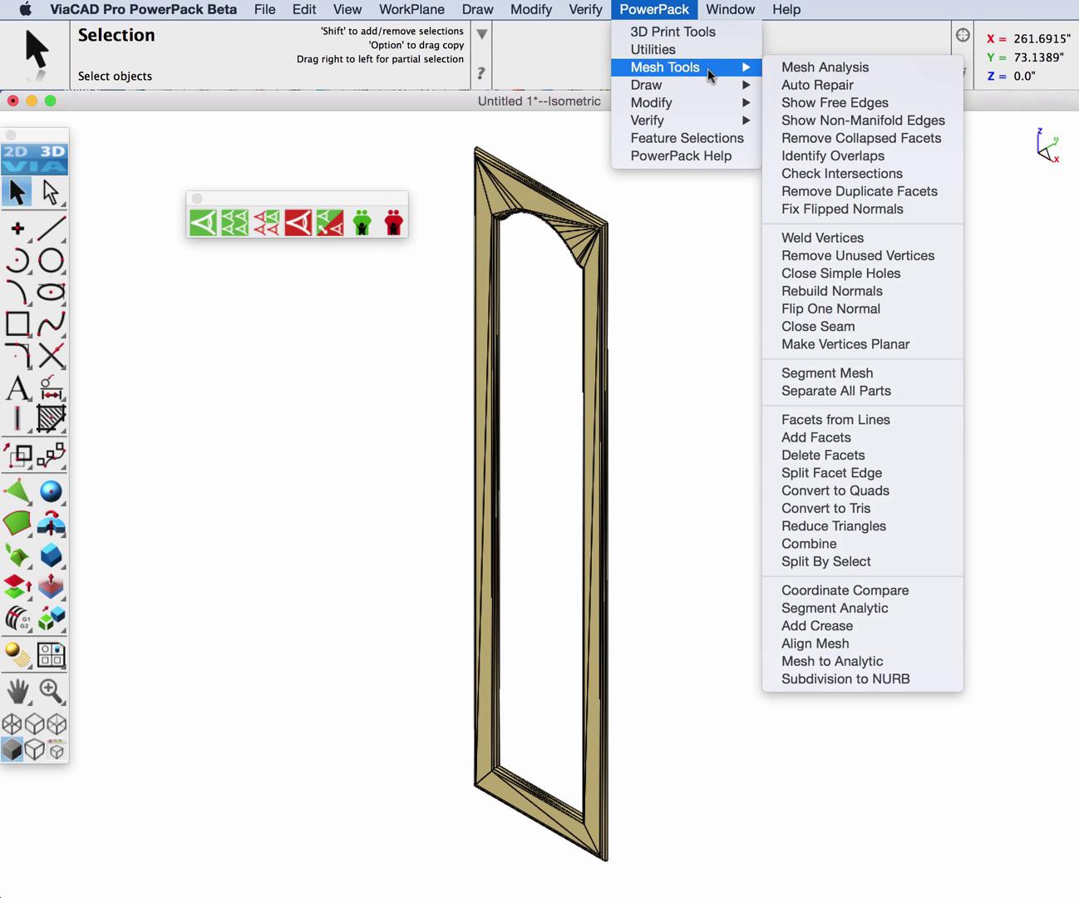
click(802, 69)
click(599, 209)
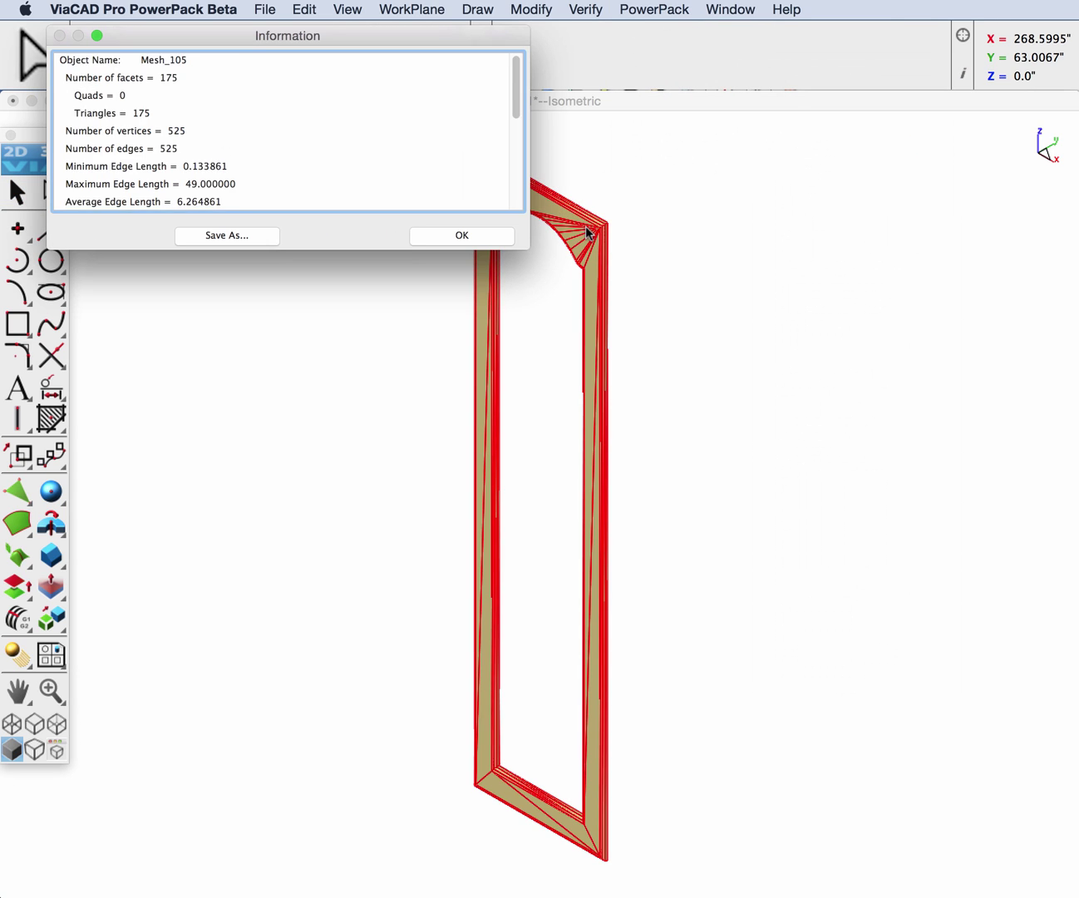
drag(524, 243, 568, 694)
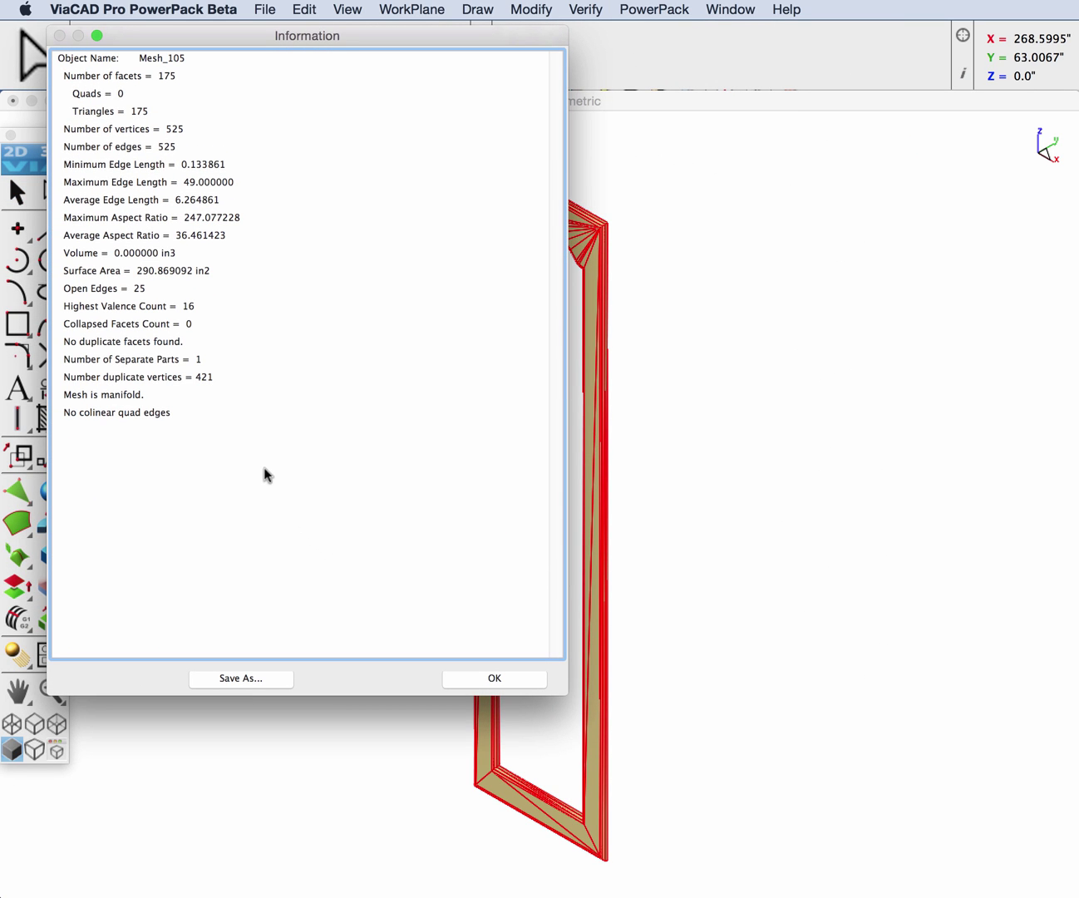
click(123, 254)
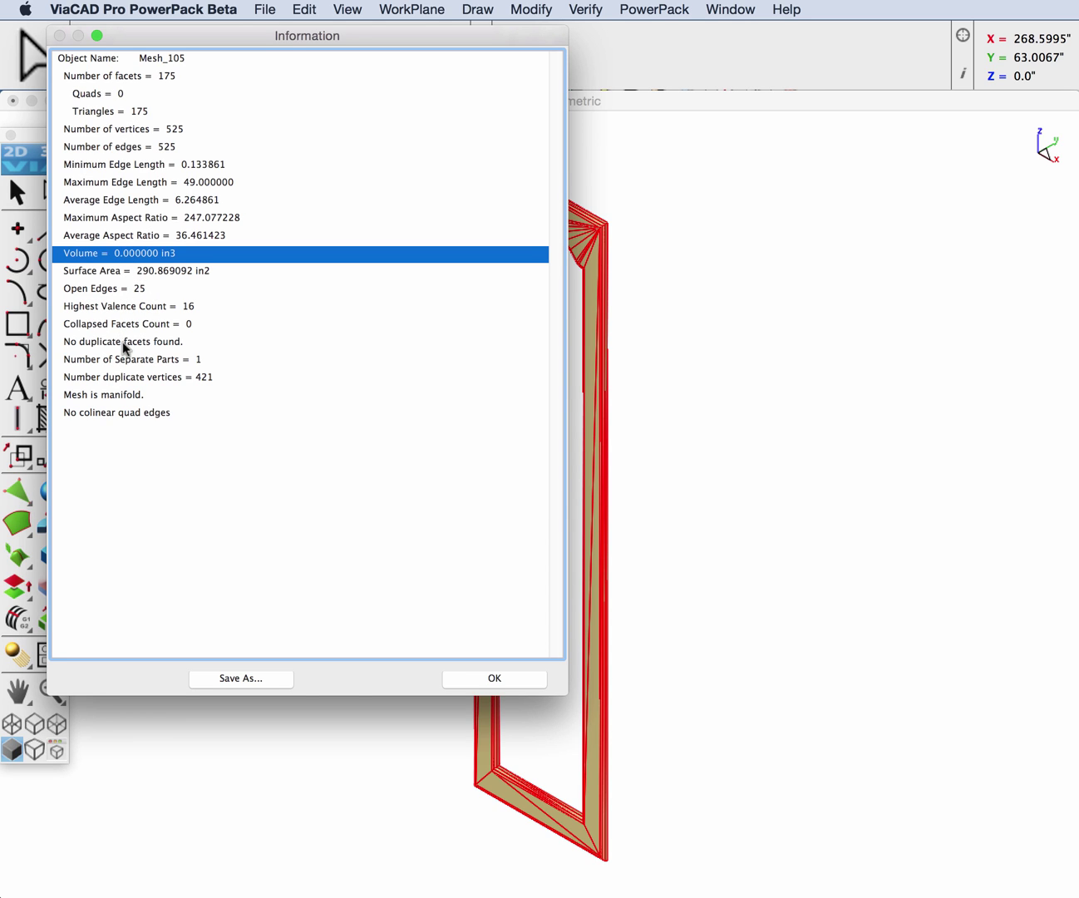
click(94, 288)
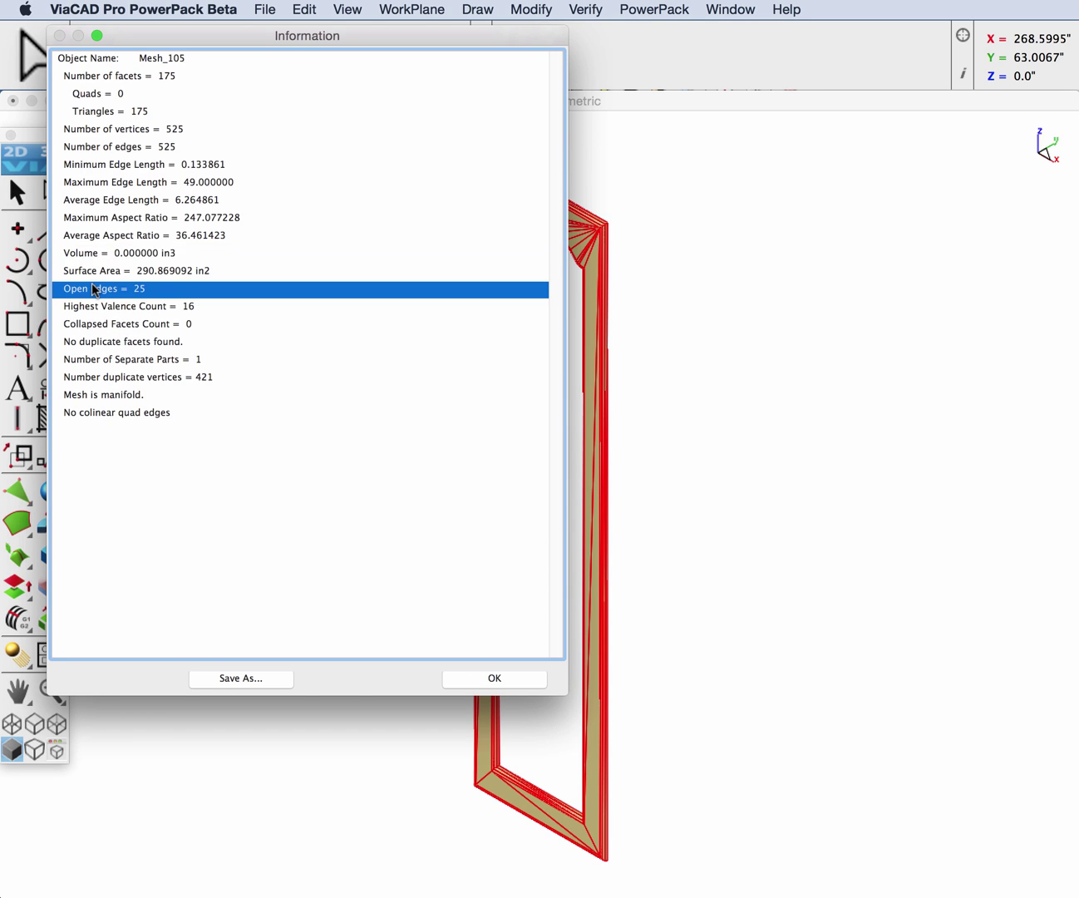
click(494, 680)
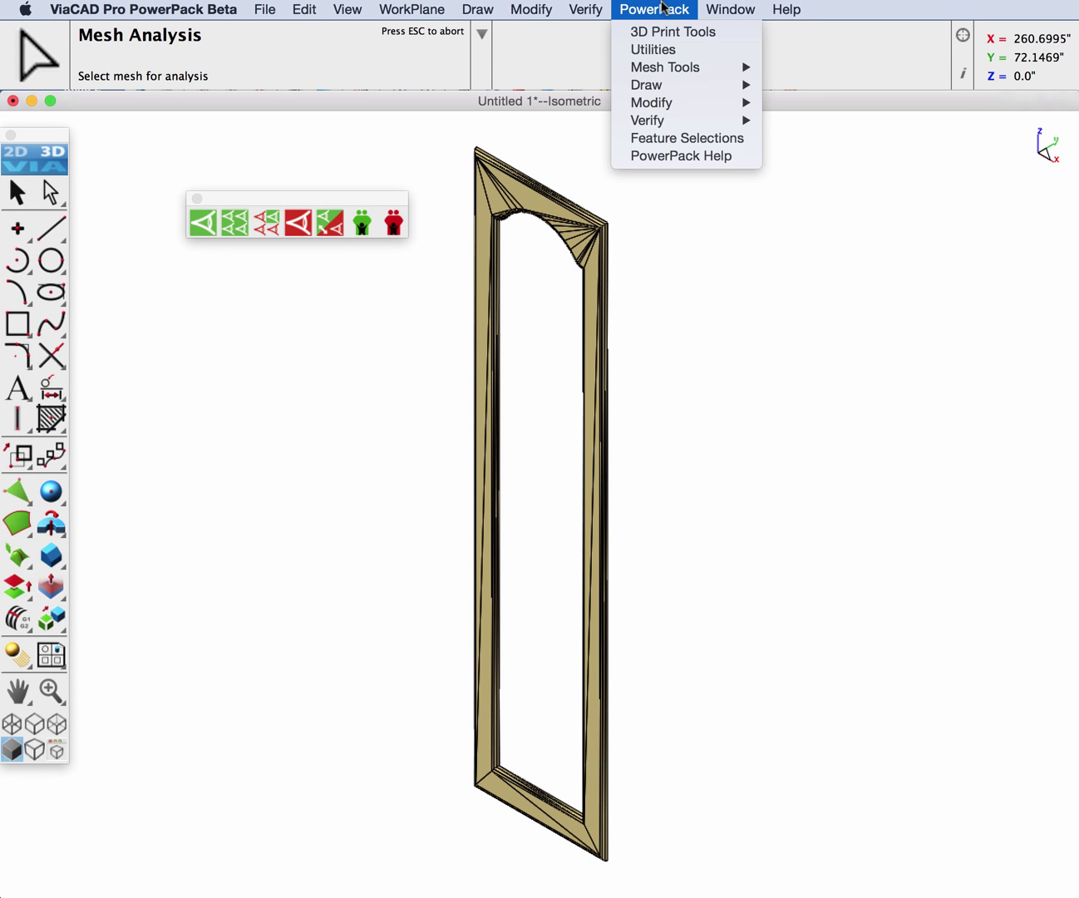
Turn the door mesh's free edges into curves with Show Free Edges
mouse_move(669, 68)
click(815, 103)
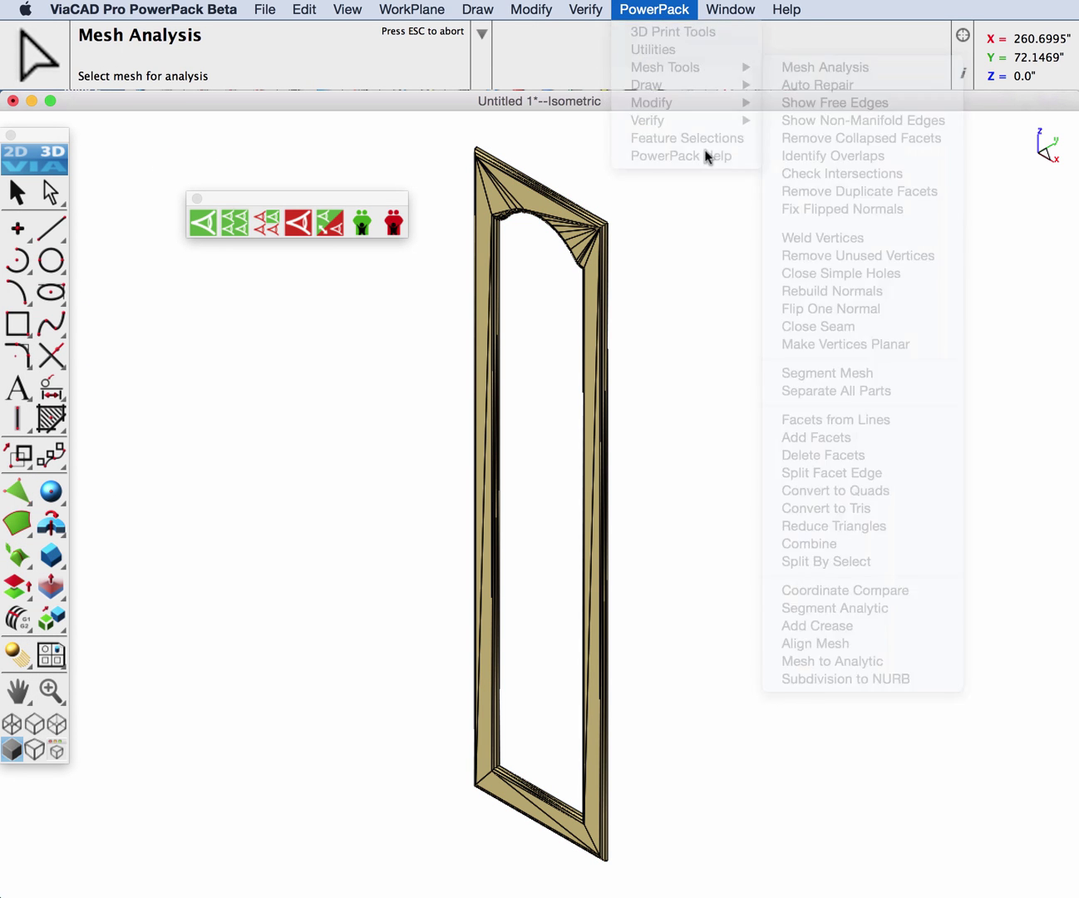
click(585, 235)
click(723, 445)
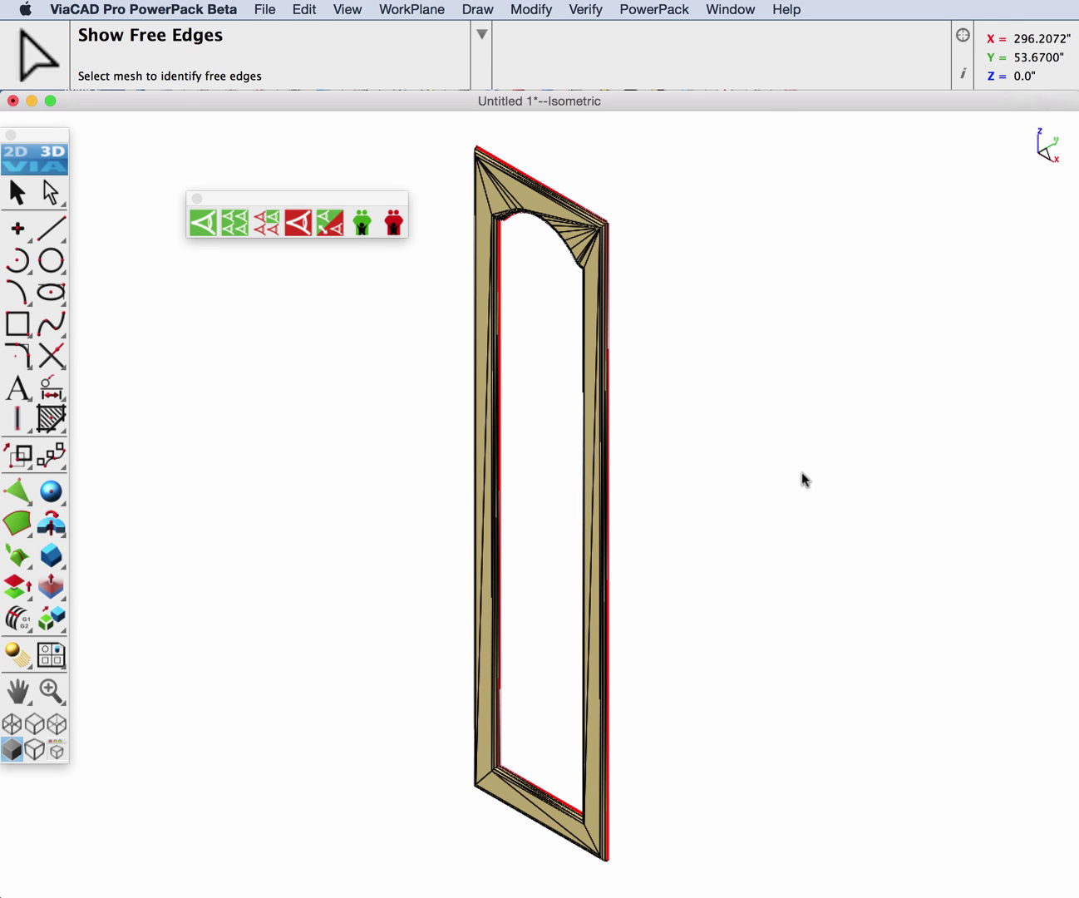
middle_drag(807, 481, 831, 399)
Hide the door mesh and fill both outline curves with a Cover Surface in Front view
right_click(582, 196)
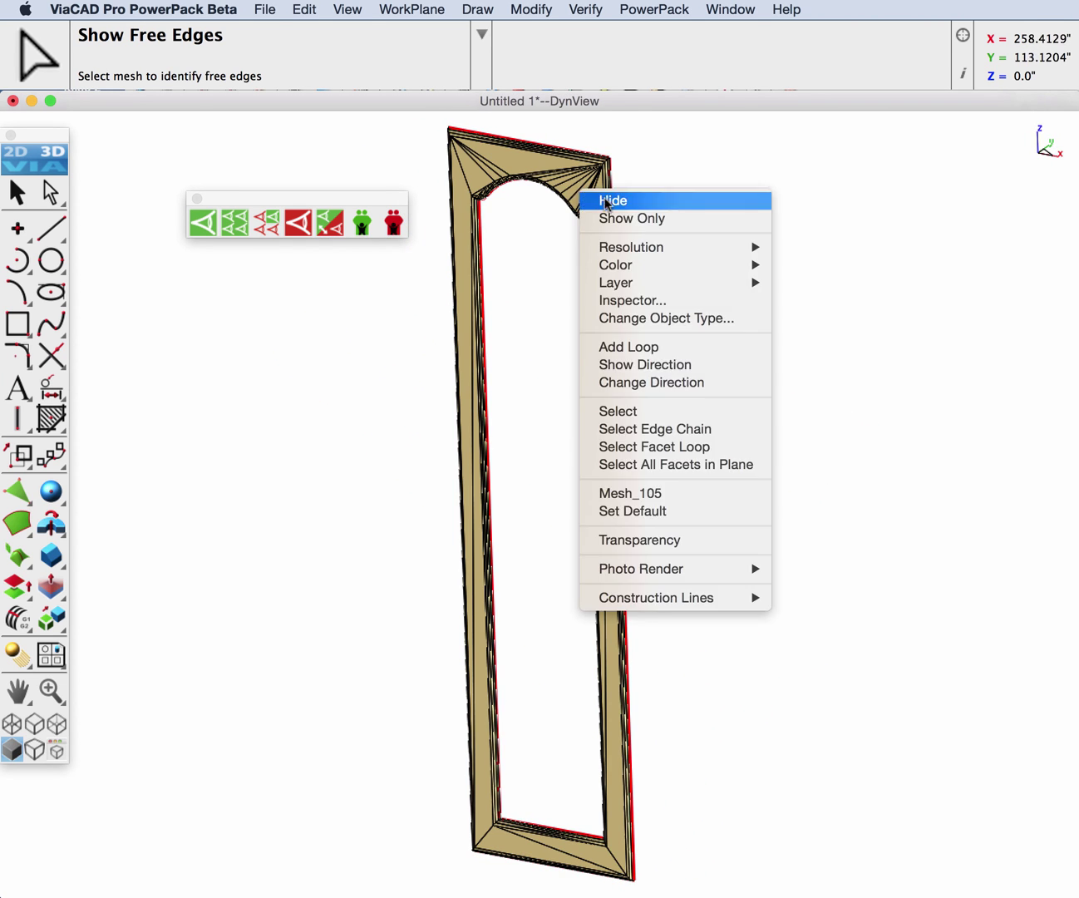
click(613, 201)
key(F2)
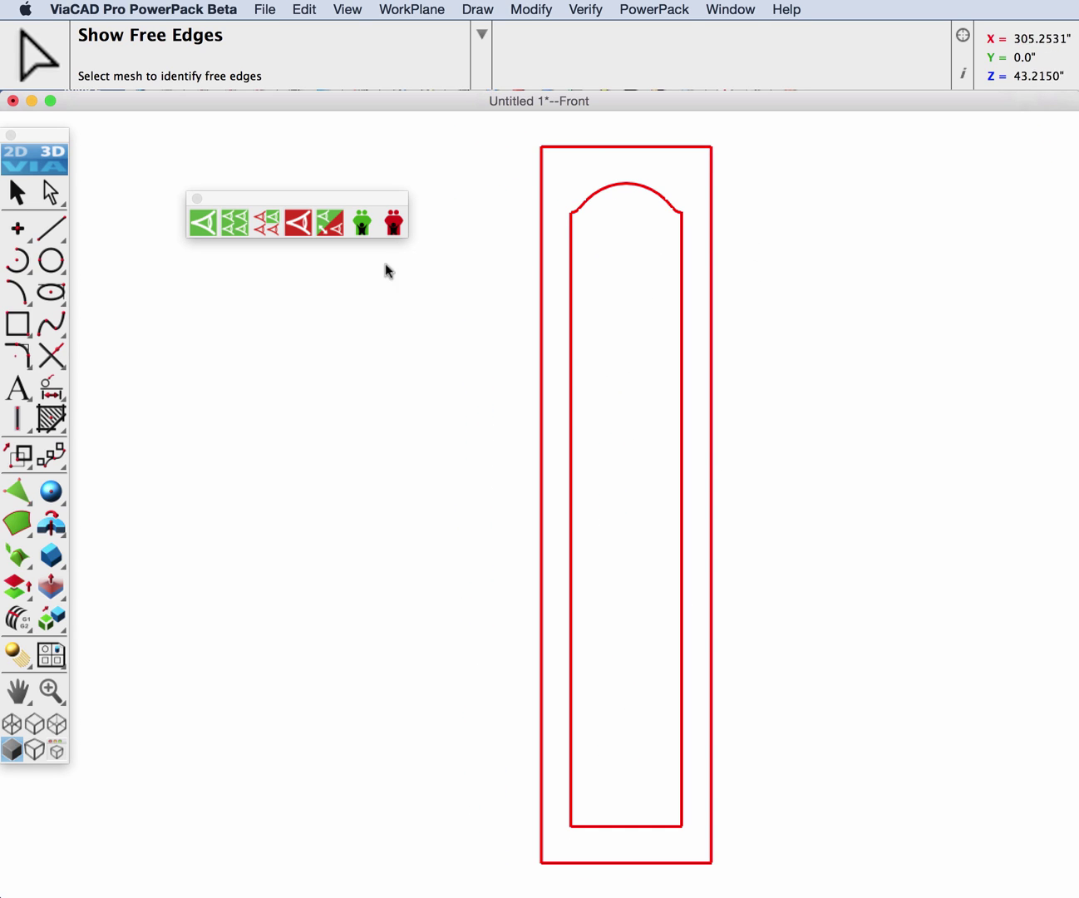
drag(15, 527, 164, 536)
drag(498, 124, 756, 874)
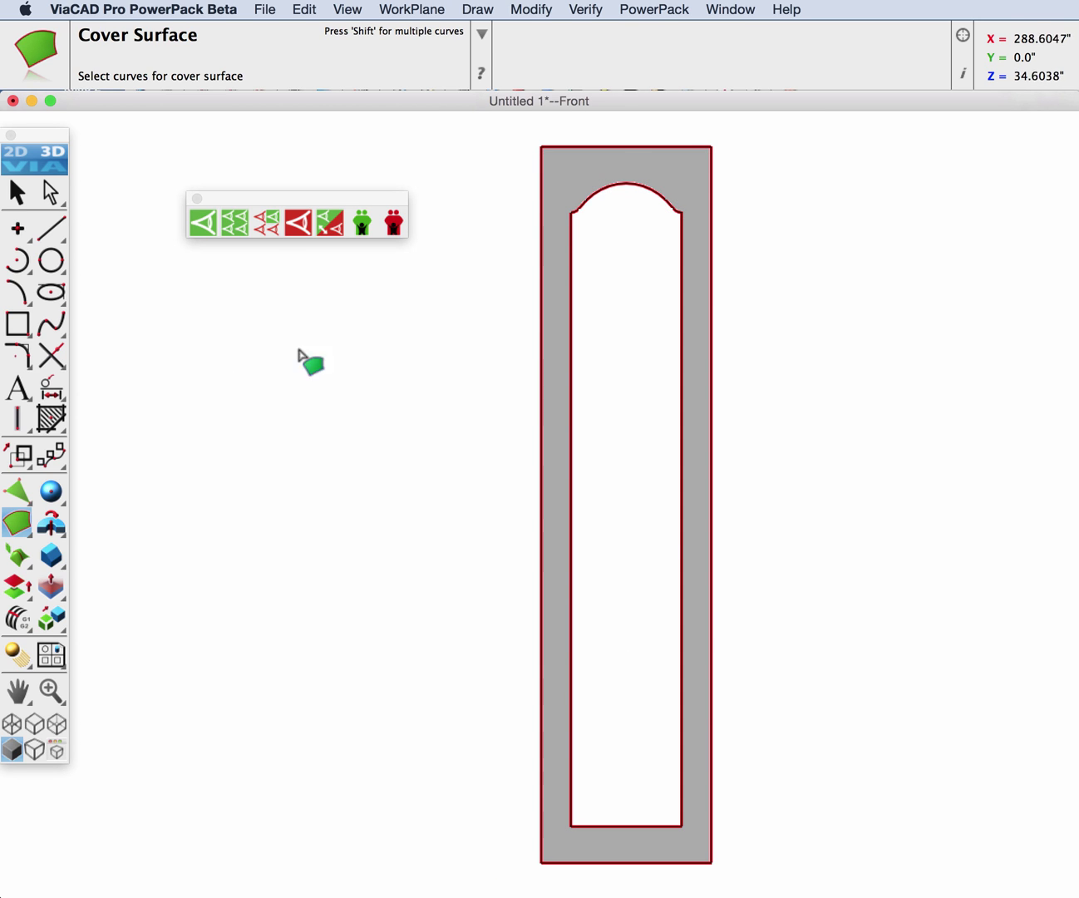
Use Show All Objects to bring back the second door frame and view both isometrically
click(732, 9)
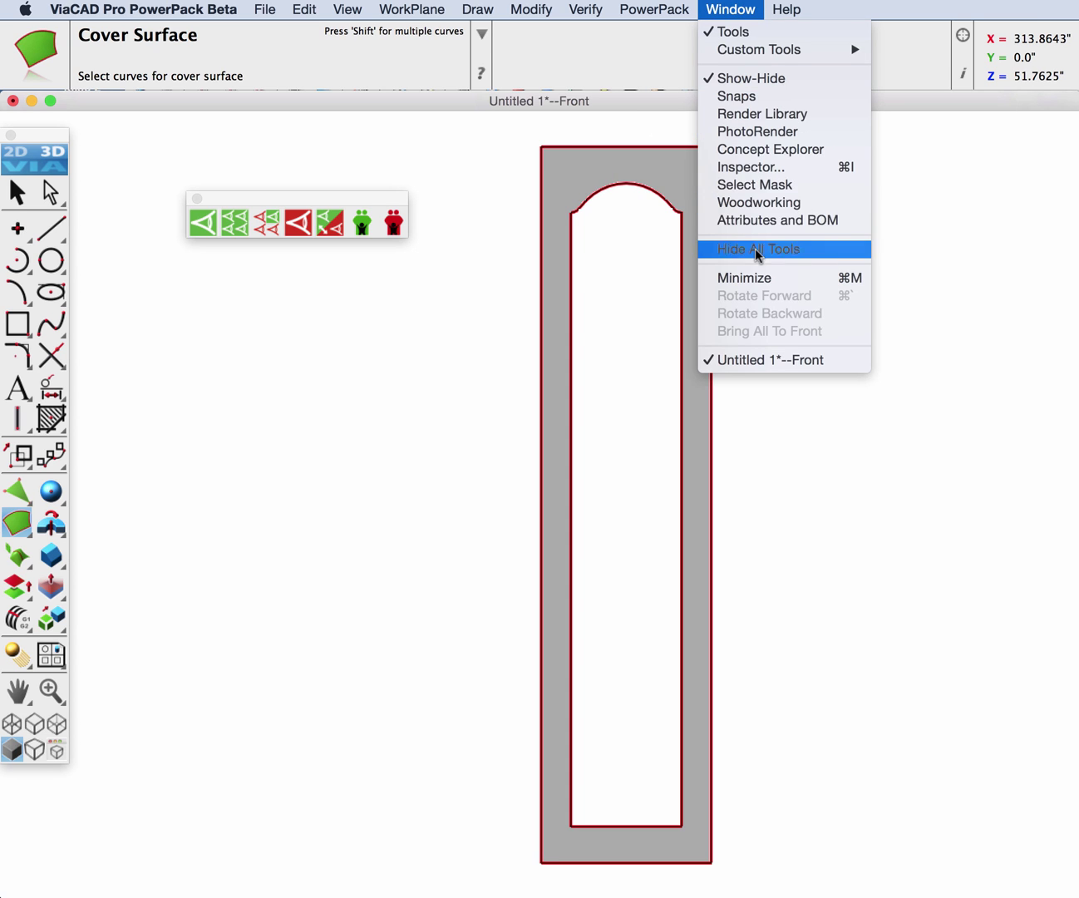
click(752, 151)
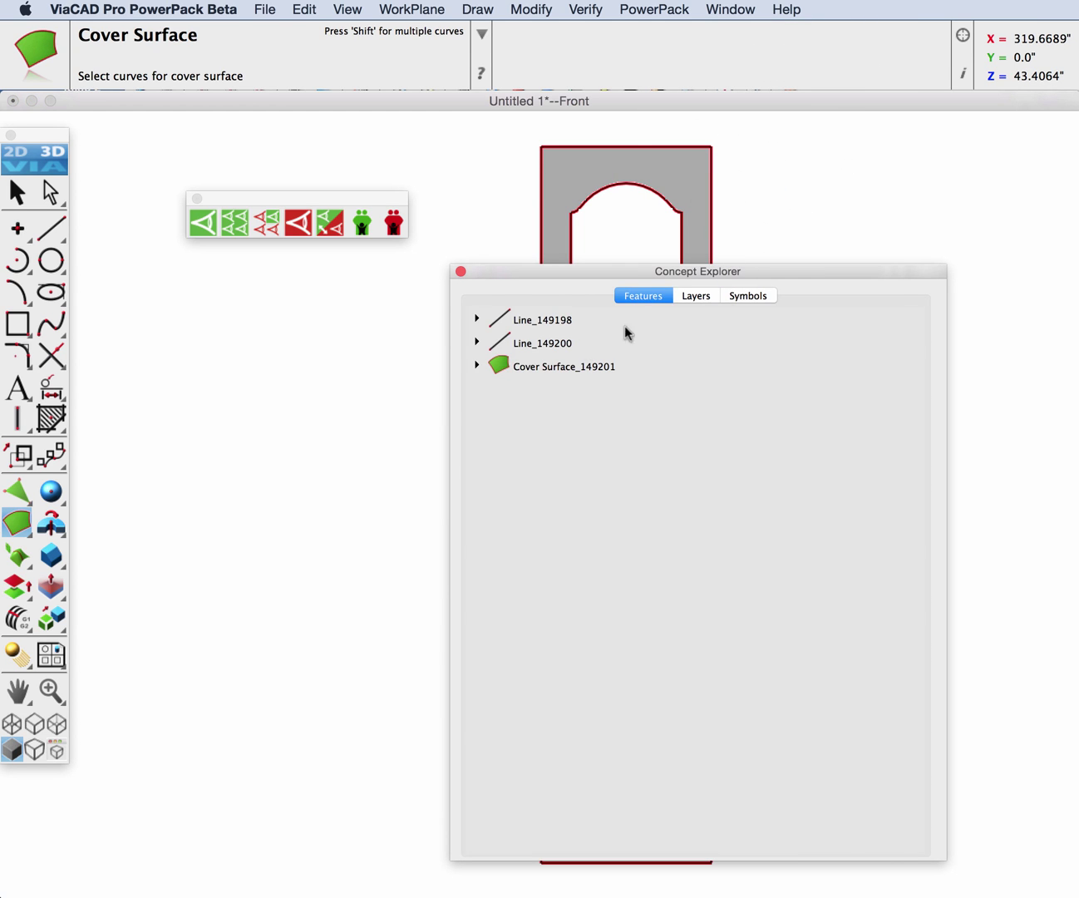
click(708, 296)
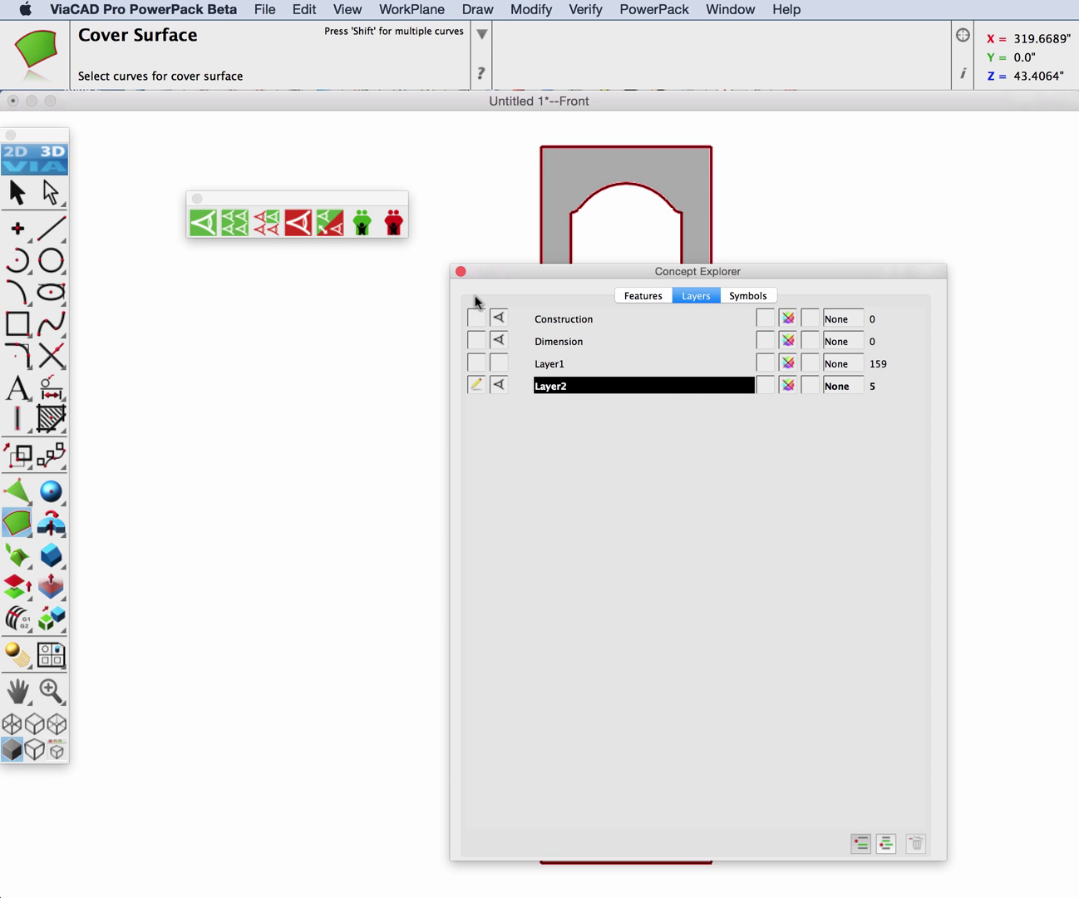
click(460, 272)
right_click(438, 296)
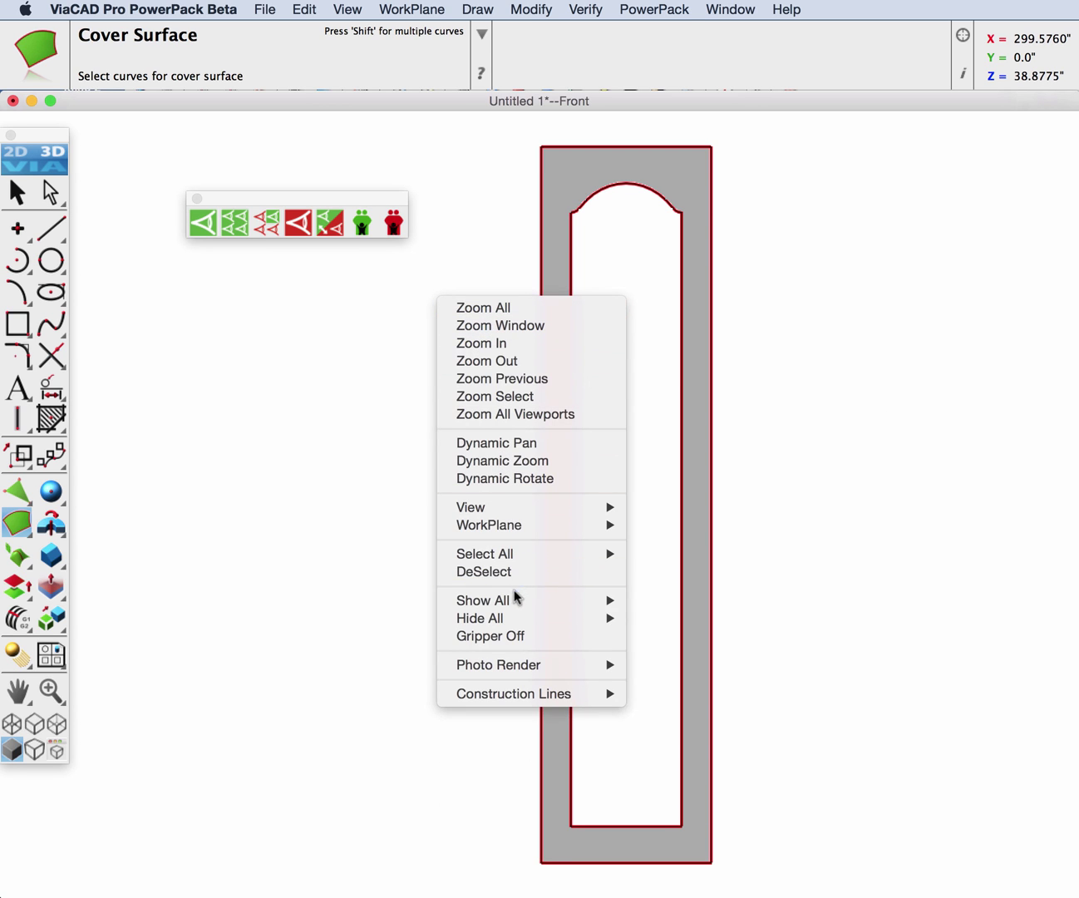
mouse_move(524, 600)
click(668, 605)
key(Home)
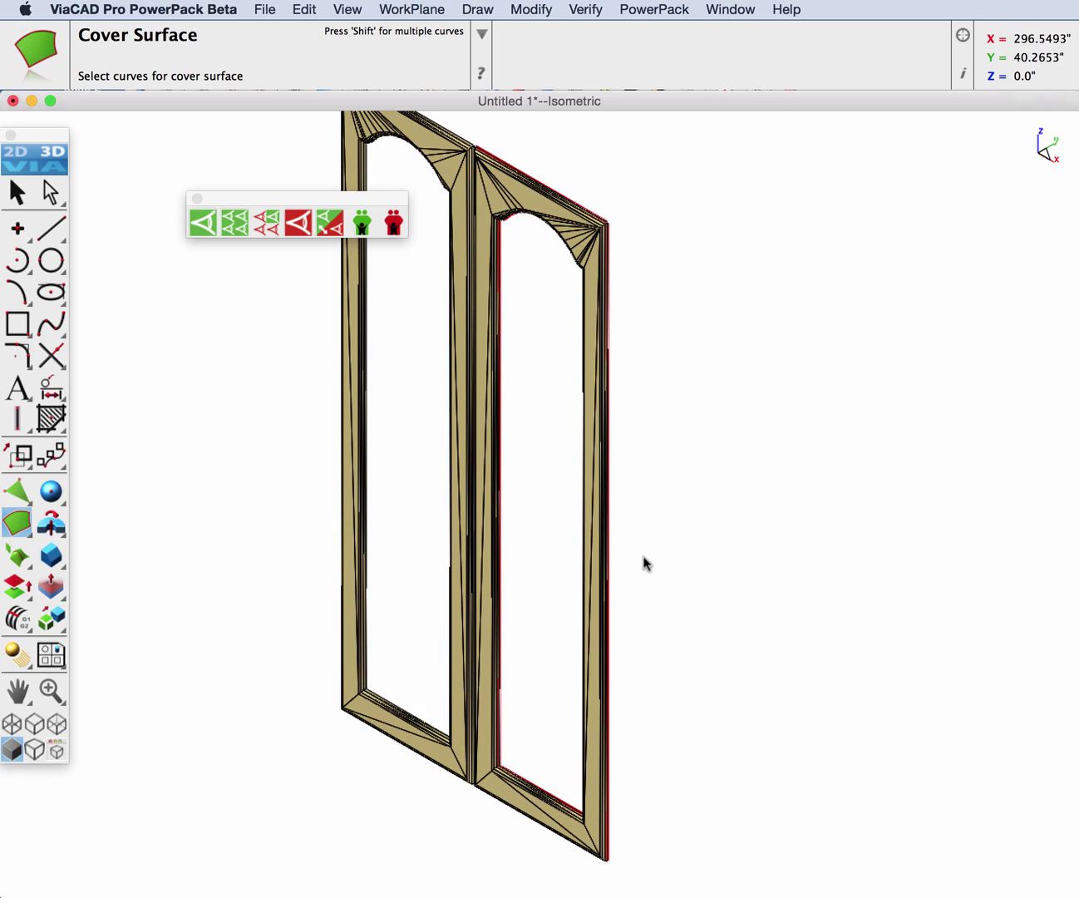
Hide the left door frame
click(16, 193)
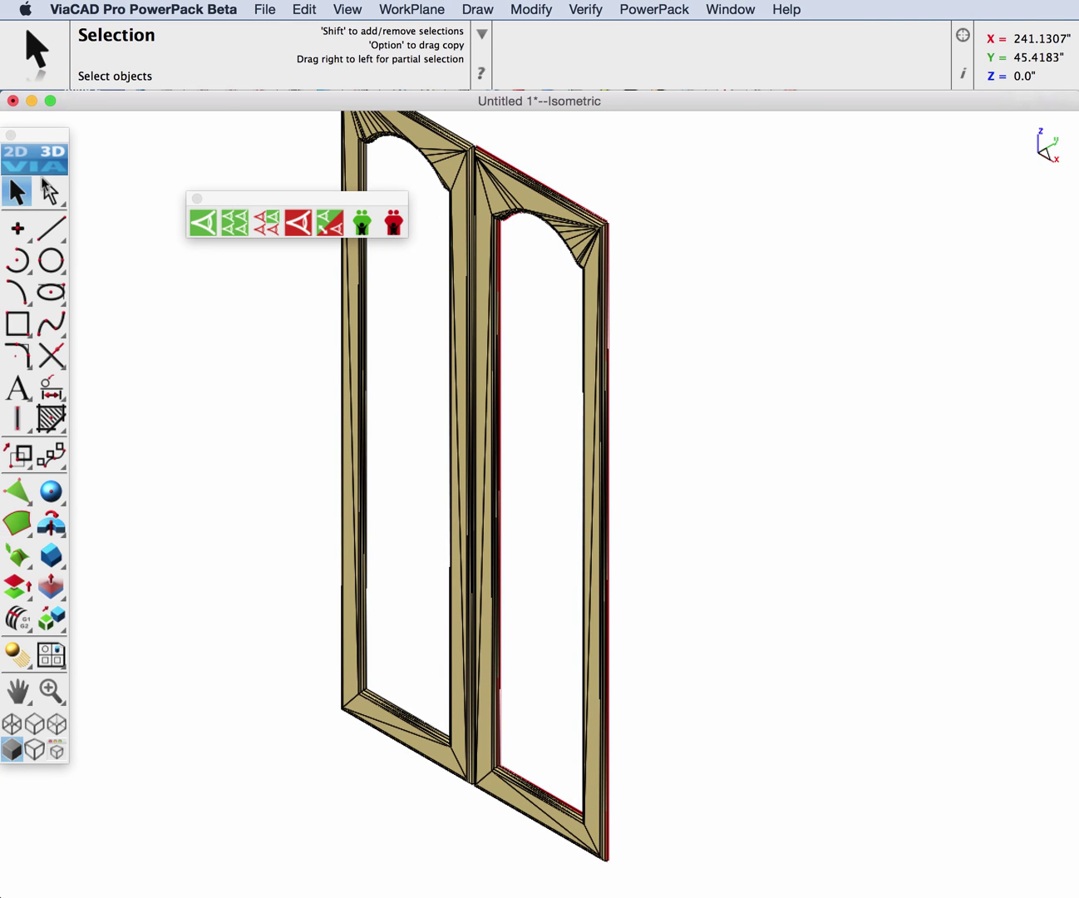
right_click(426, 136)
click(449, 76)
scroll(477, 196, up, 3)
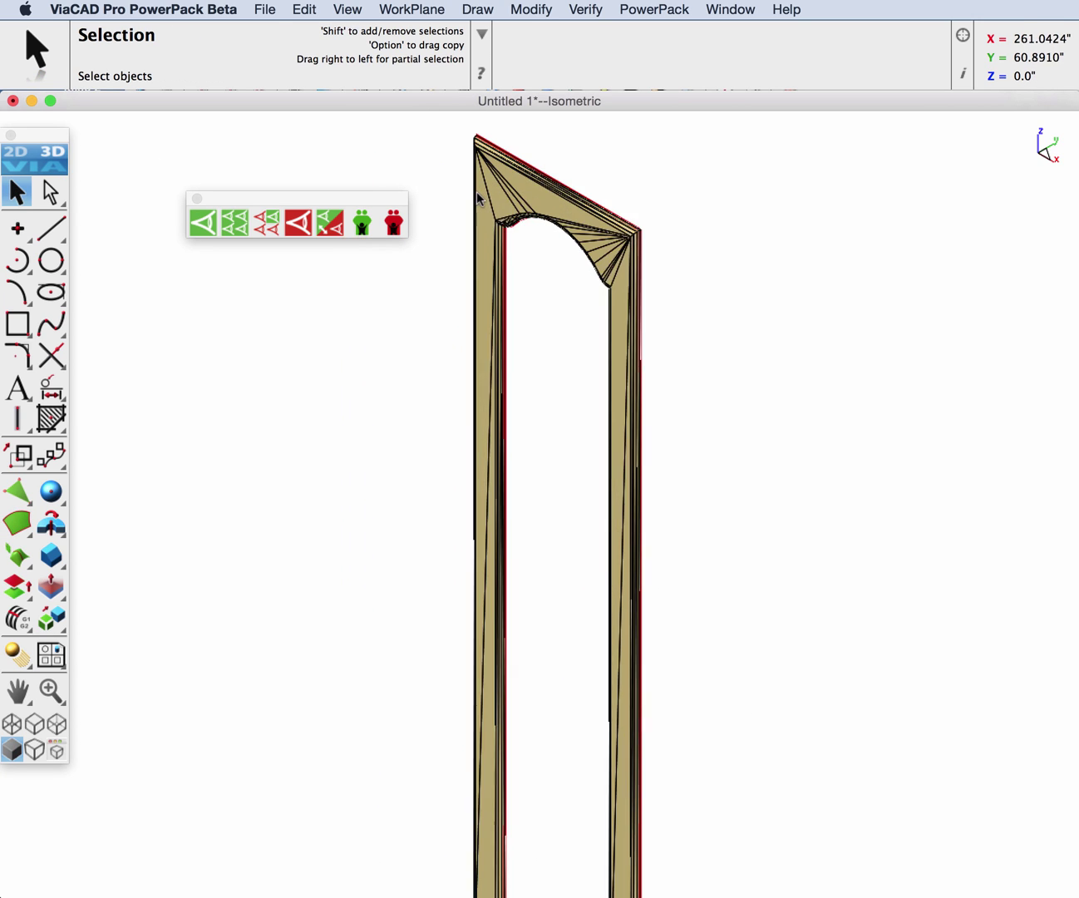
Convert the arched frame mesh with Mesh to Analytic, Closed Volume off, and stitch all surfaces
click(654, 9)
mouse_move(665, 67)
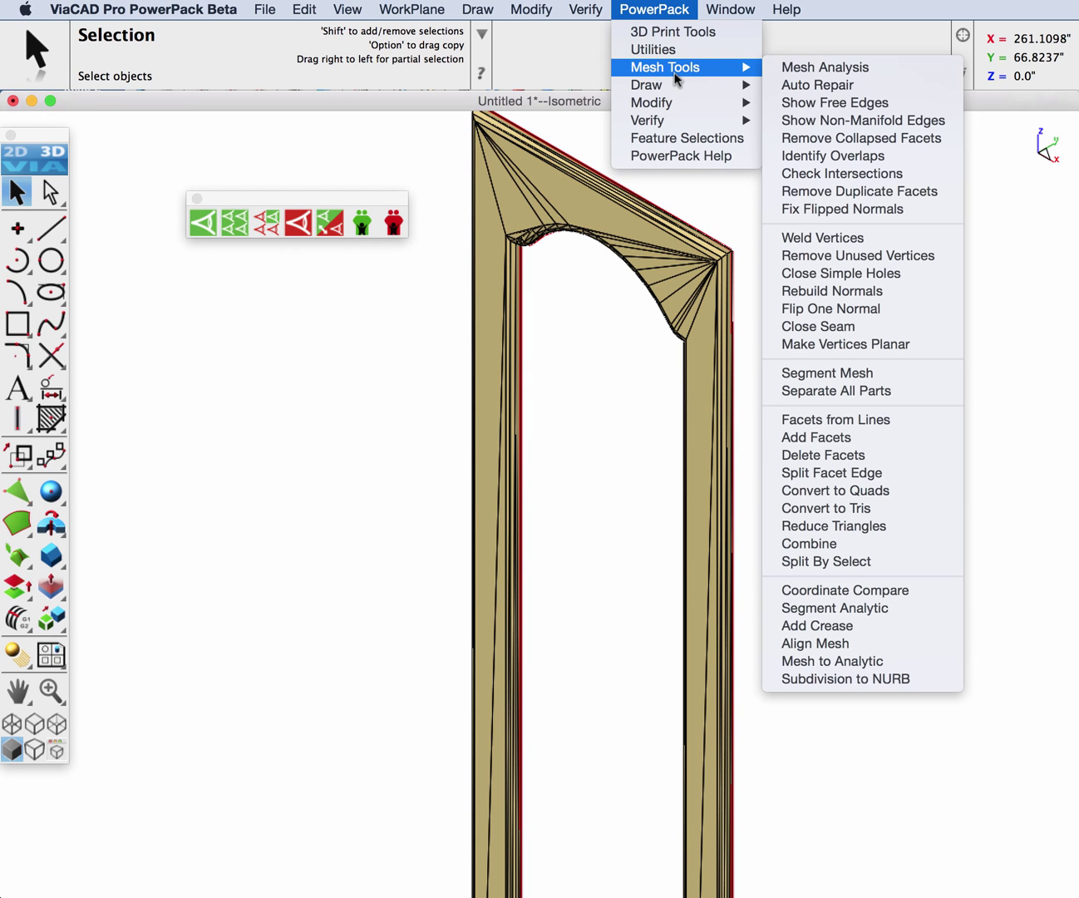
click(841, 661)
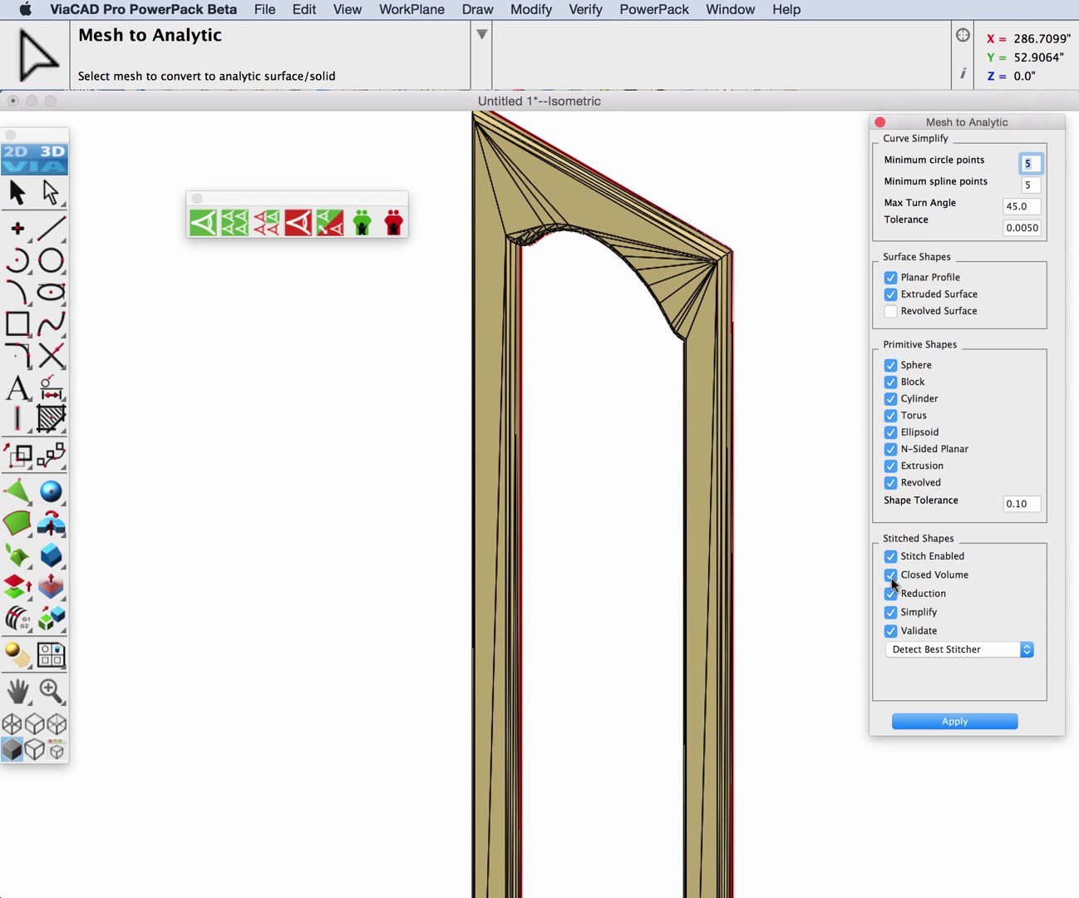
click(890, 575)
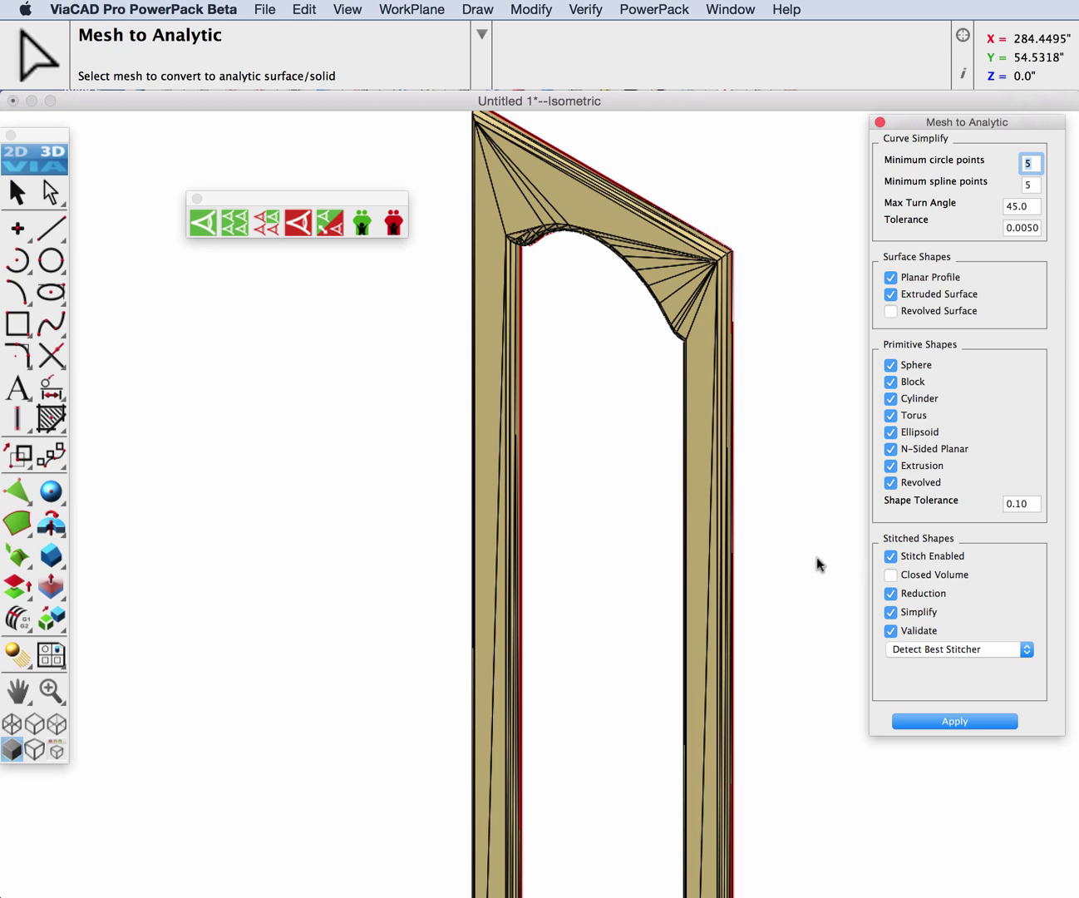
click(675, 274)
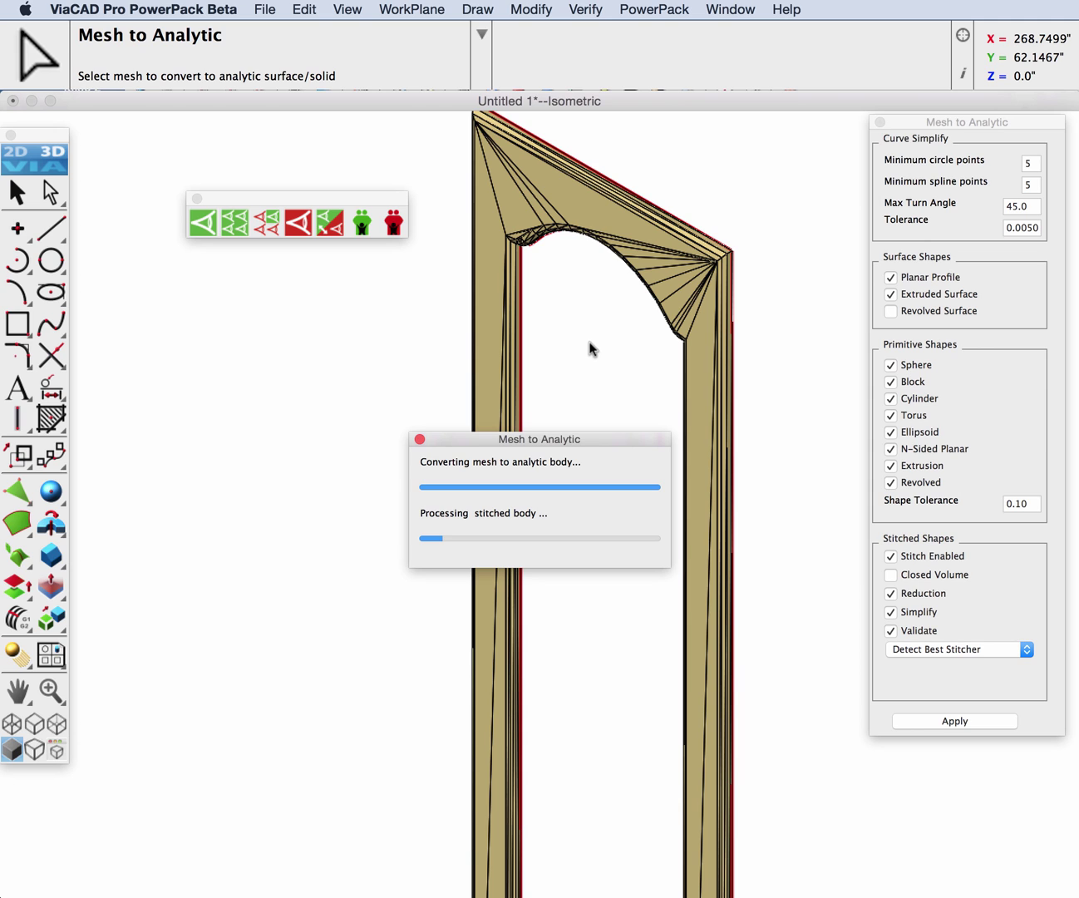
drag(50, 622, 243, 622)
drag(491, 212, 690, 871)
Read the stitched door solid's 84.0747 in3 volume, zoom to all cabinets, close the selection palette
click(17, 192)
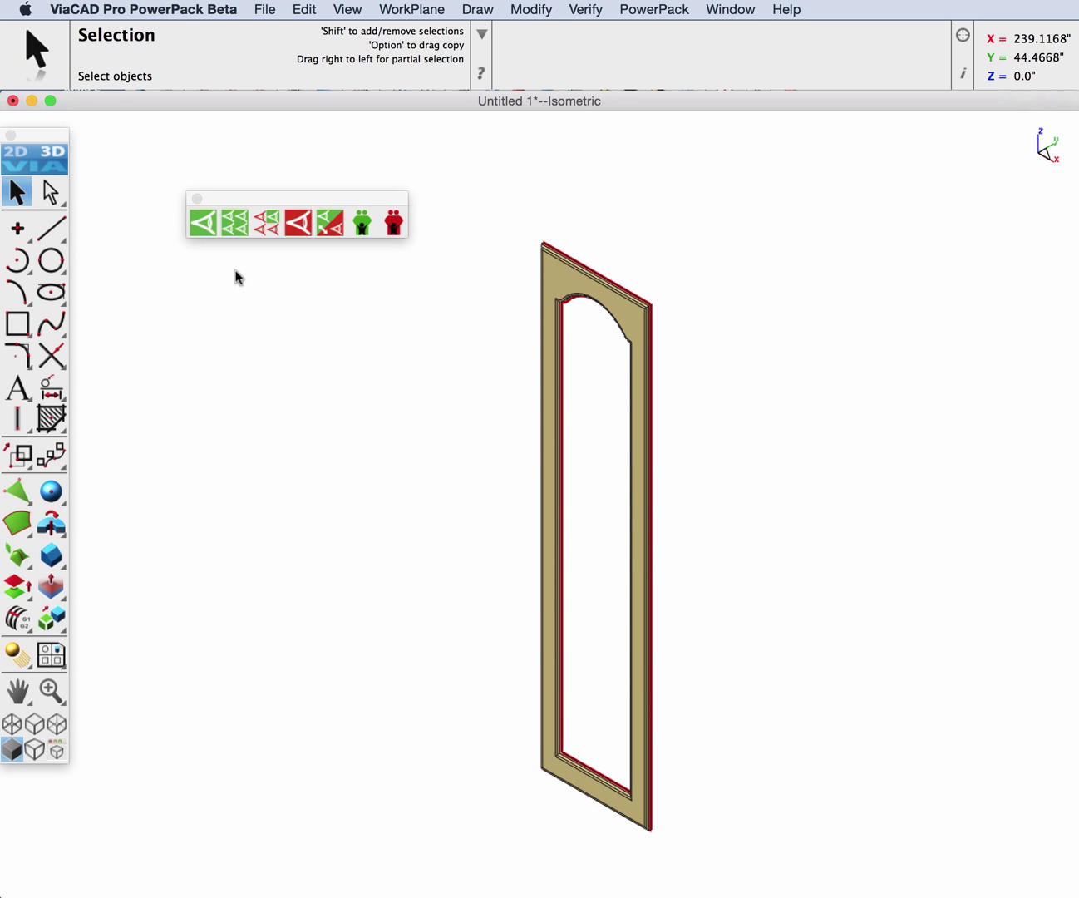
click(561, 283)
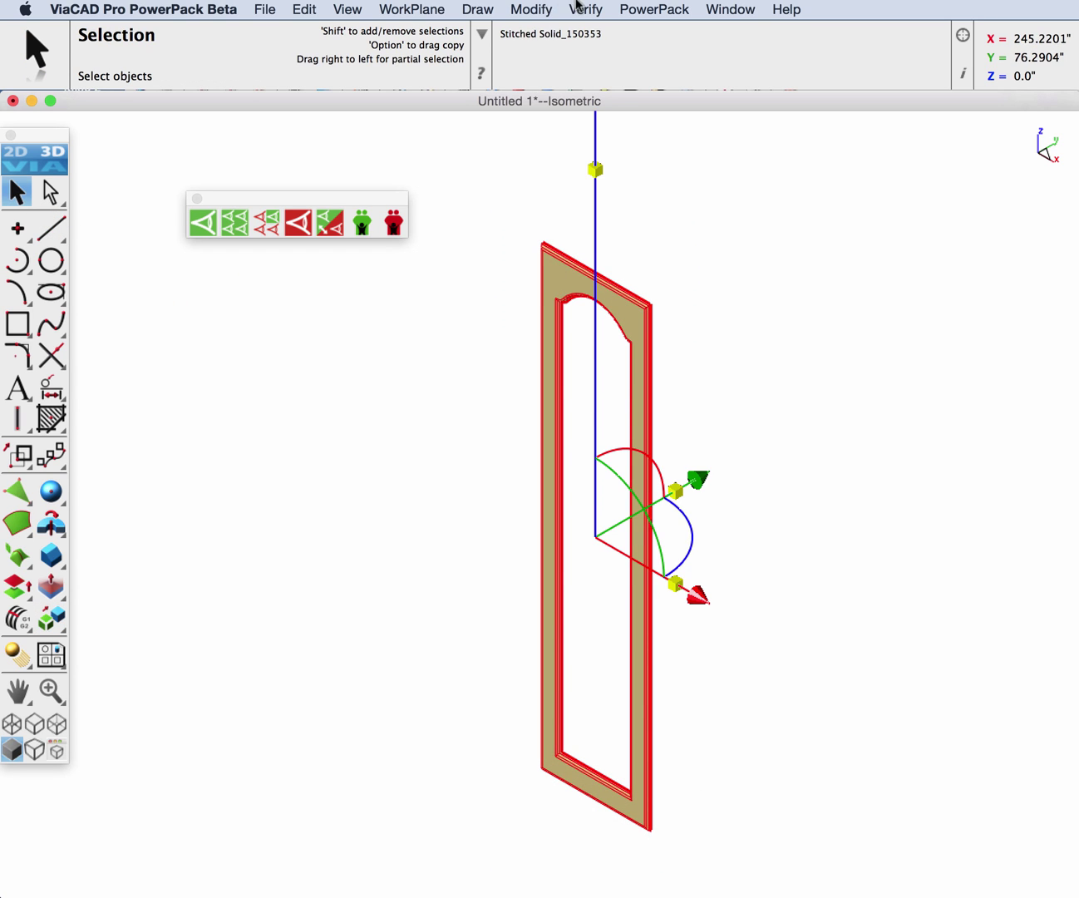
click(585, 10)
click(629, 187)
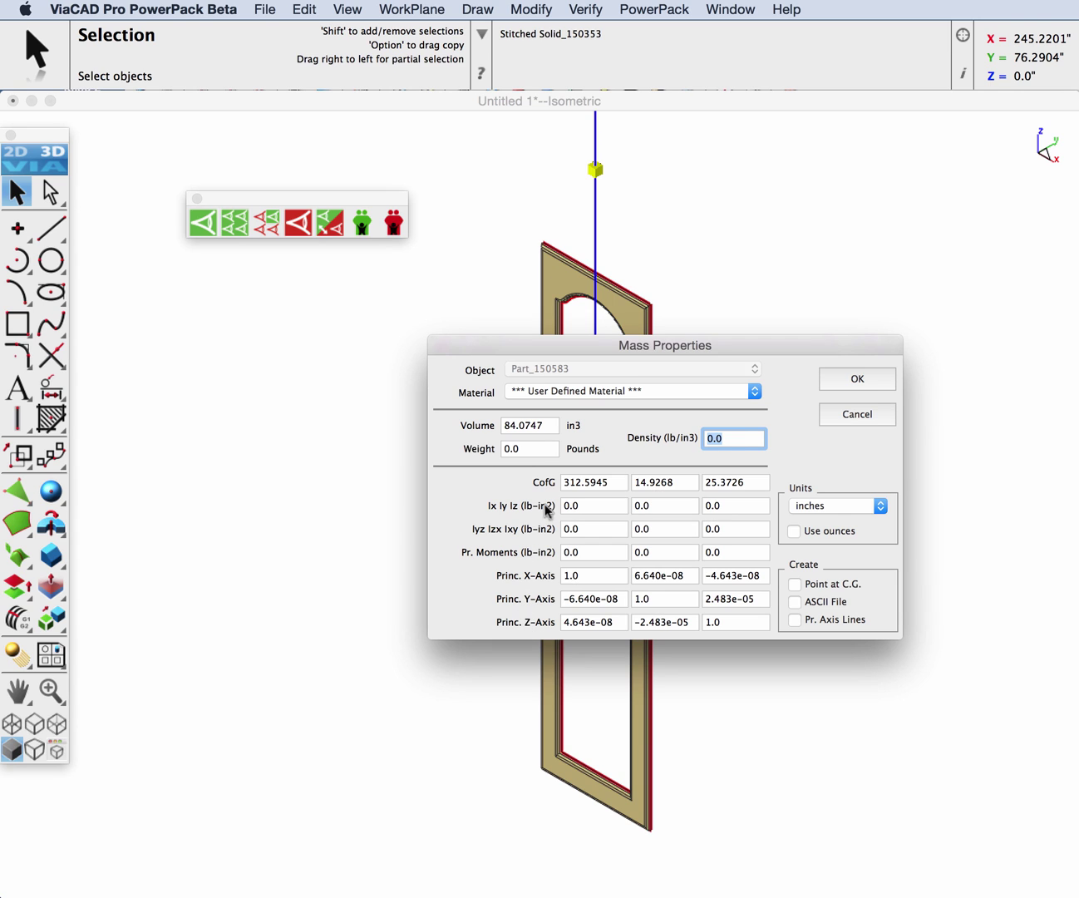
click(865, 413)
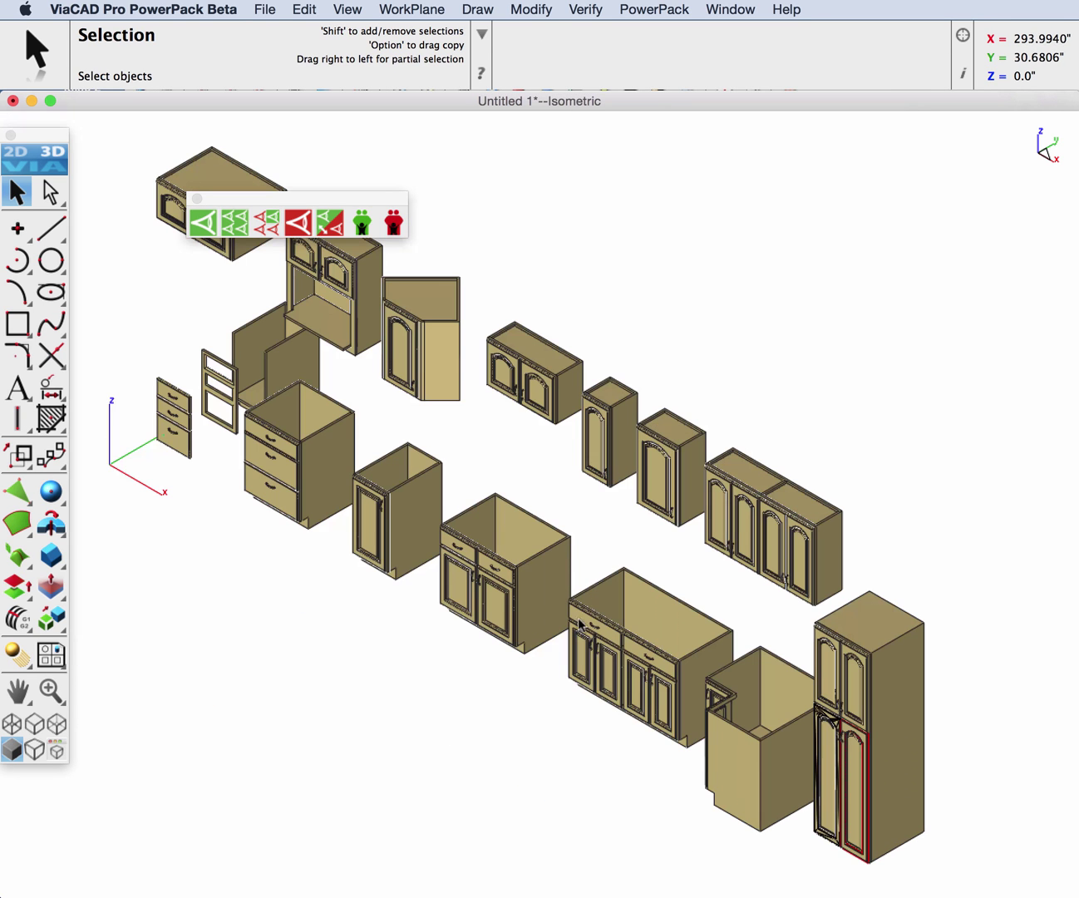
key(f)
click(197, 200)
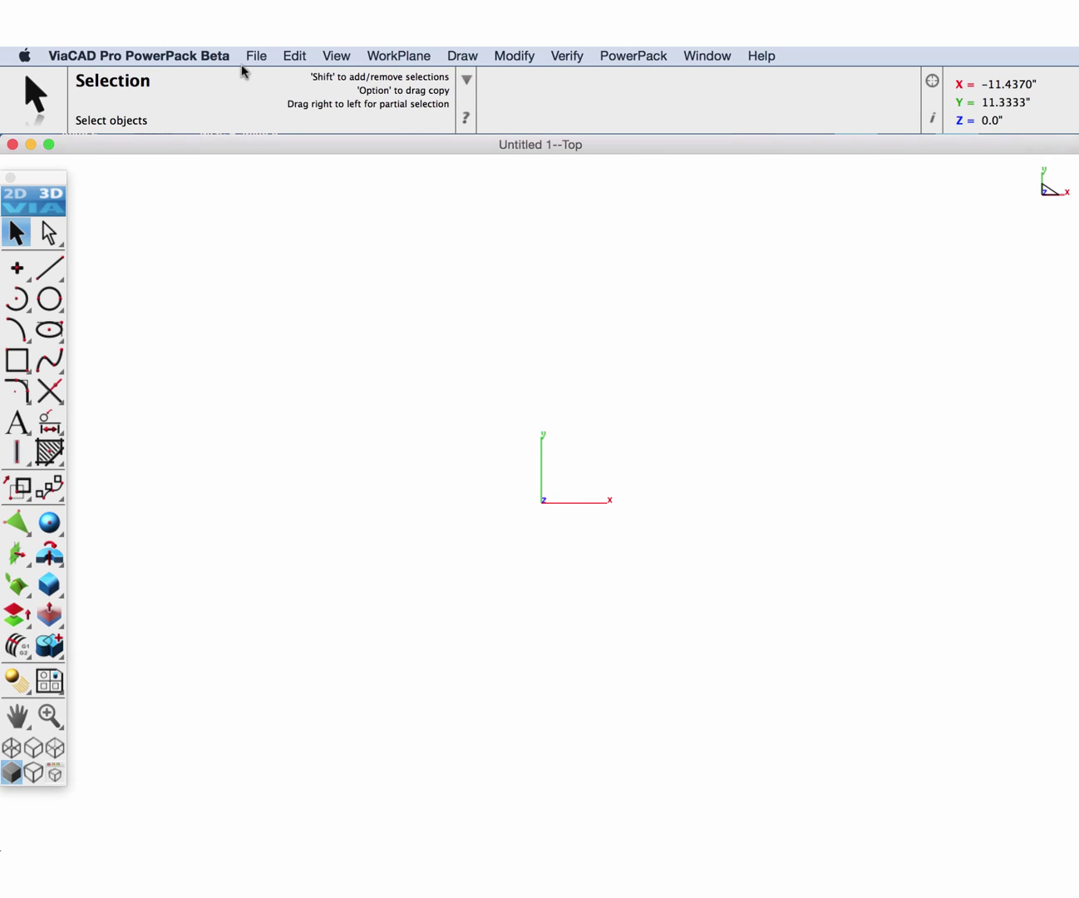
Import LEGO.skp as a SketchUp file, then zoom and pan to centre the LEGO truck
click(264, 10)
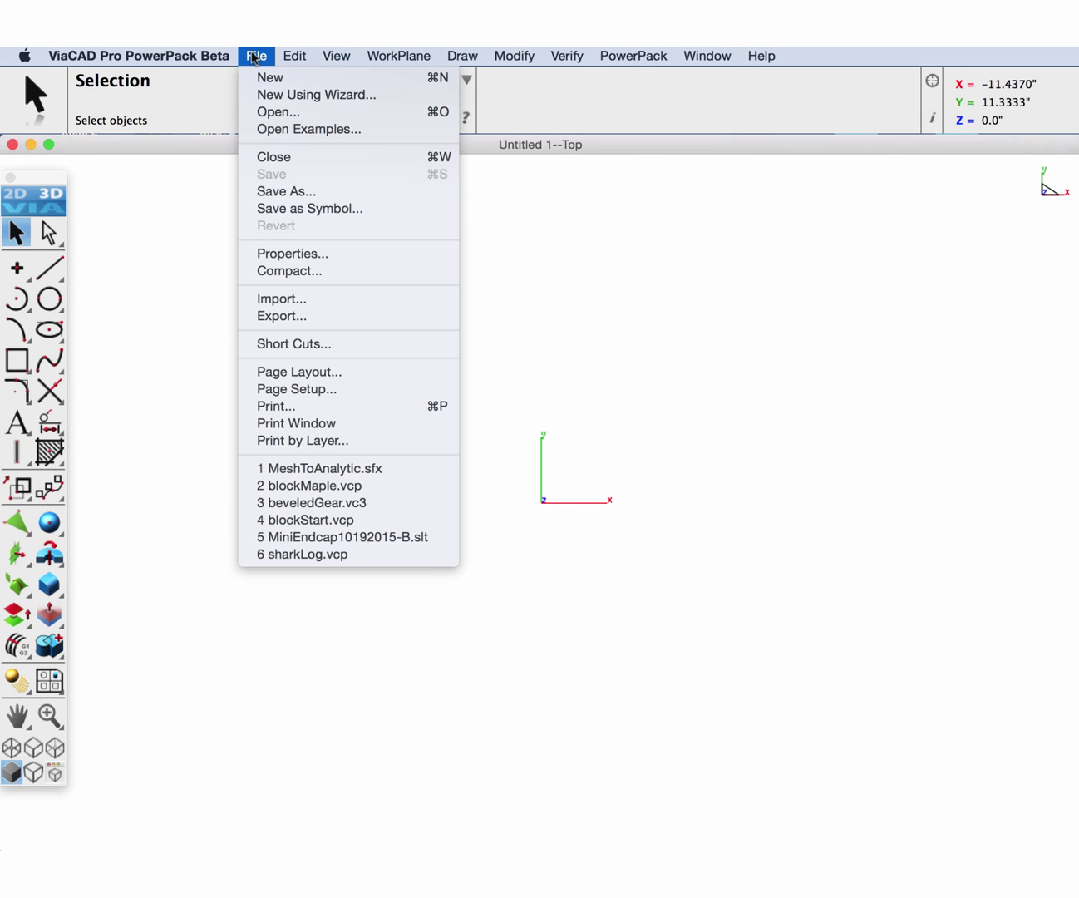
click(266, 299)
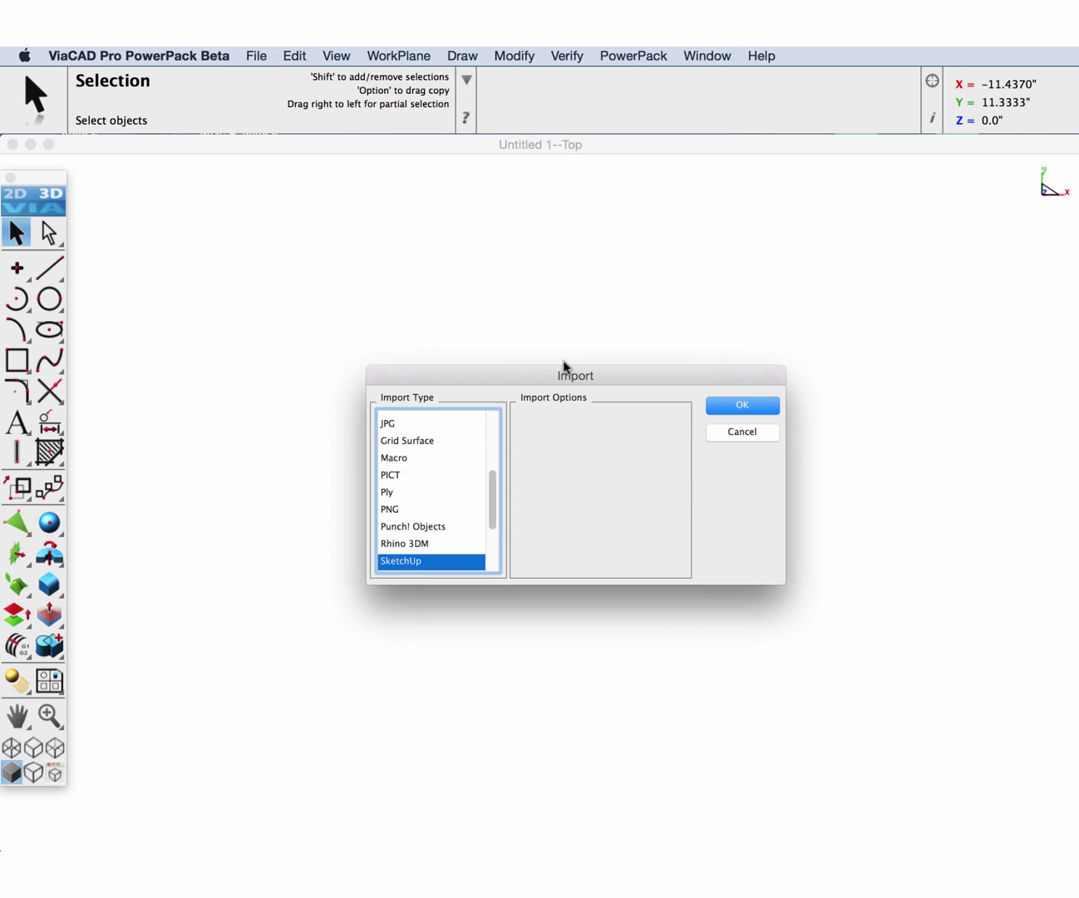
click(741, 405)
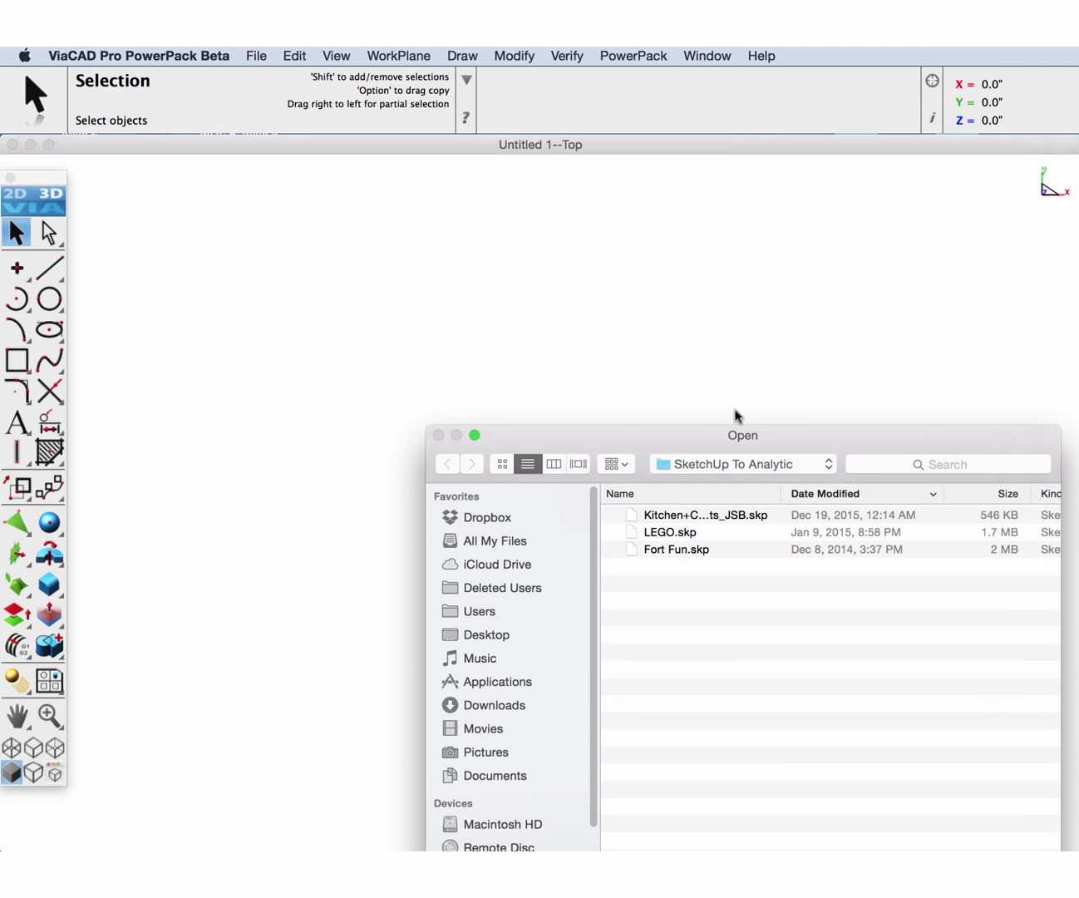
drag(768, 446, 595, 194)
click(511, 282)
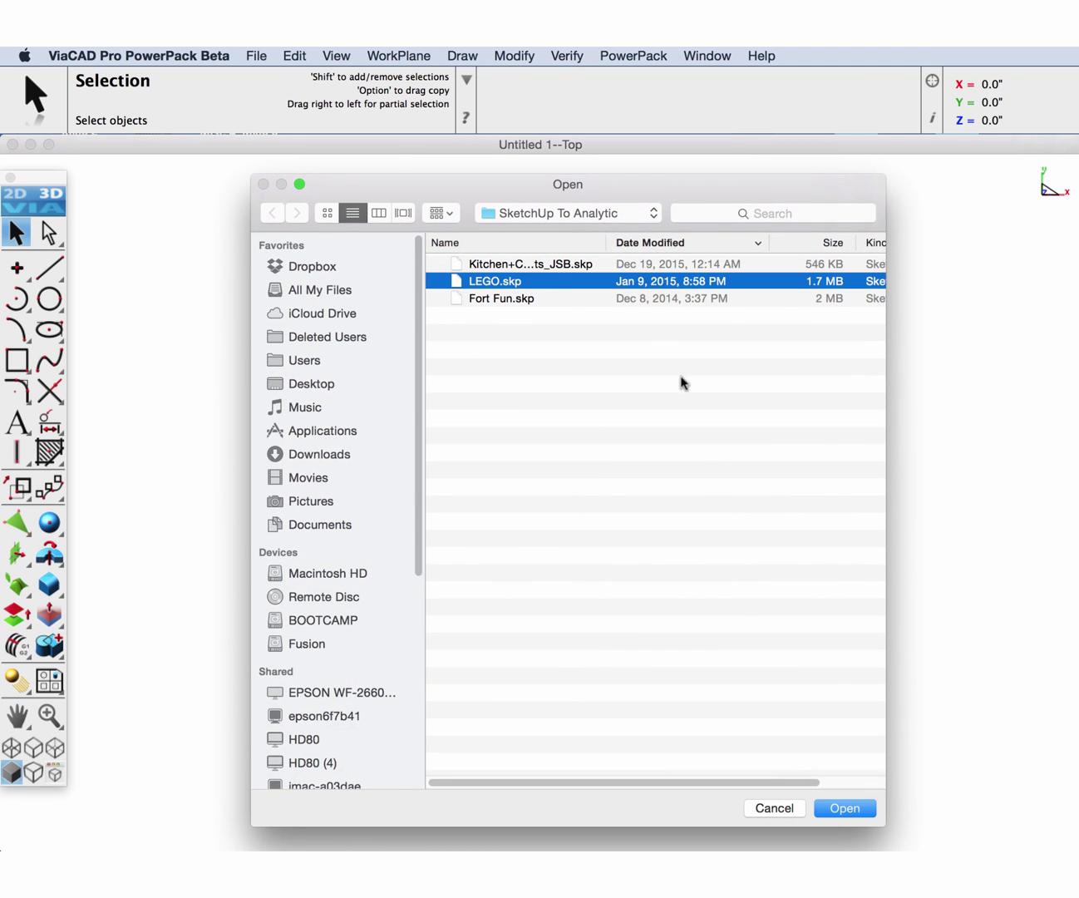
click(830, 806)
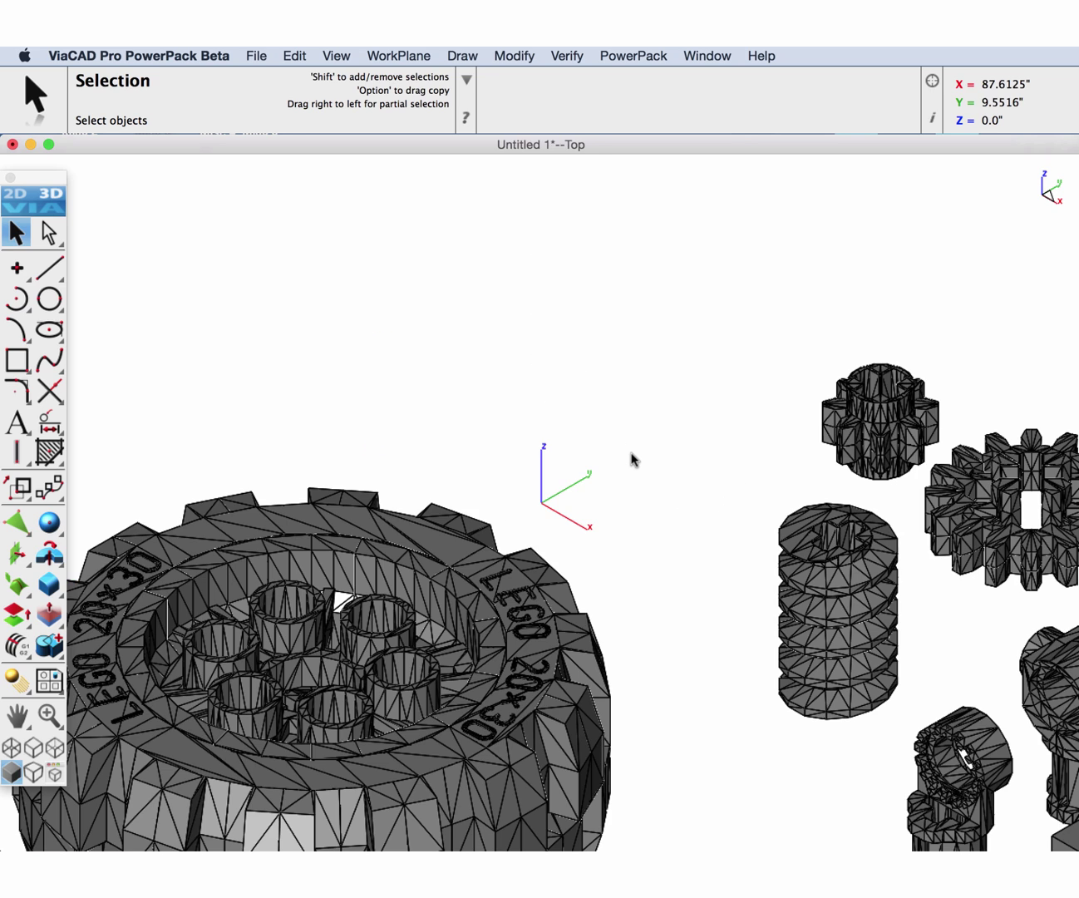
scroll(282, 294, up, 8)
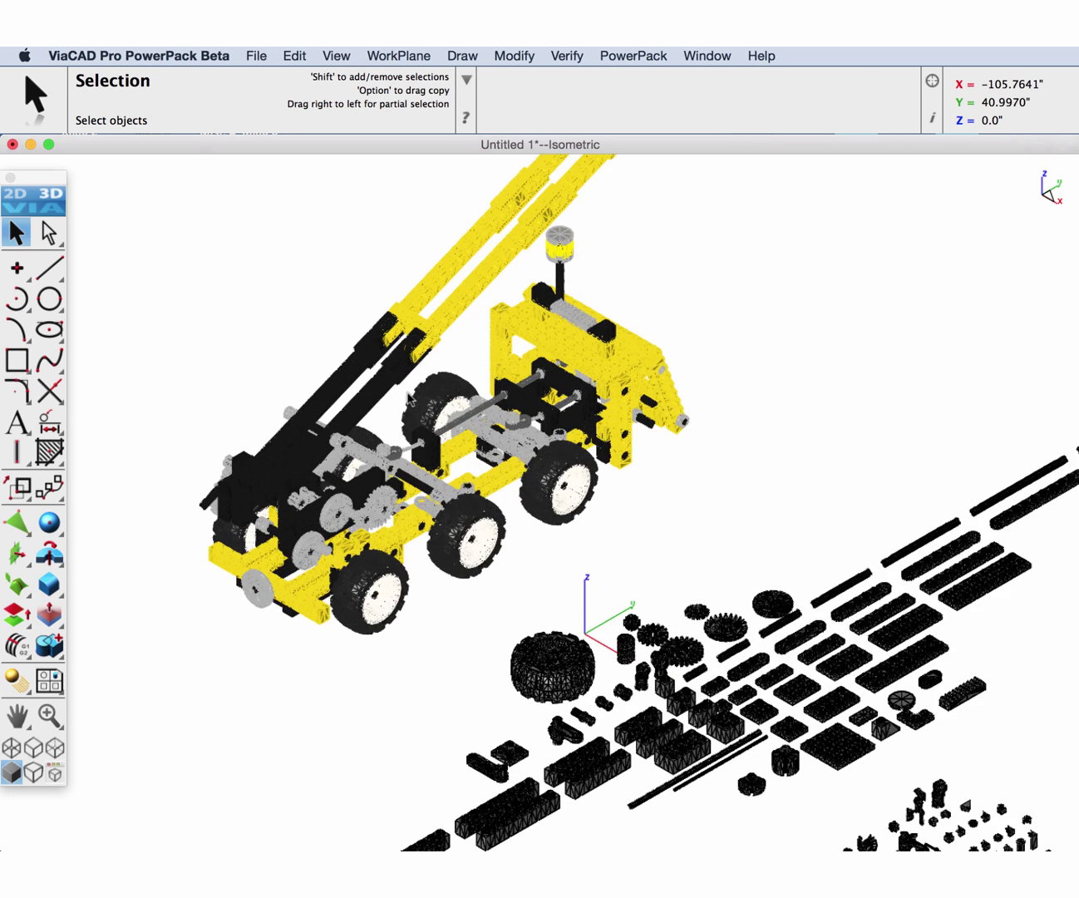
drag(532, 466, 276, 298)
Window-select the holed 2x4 brick, Show Only it, and switch to an isometric view
key(super+1)
scroll(586, 431, up, 10)
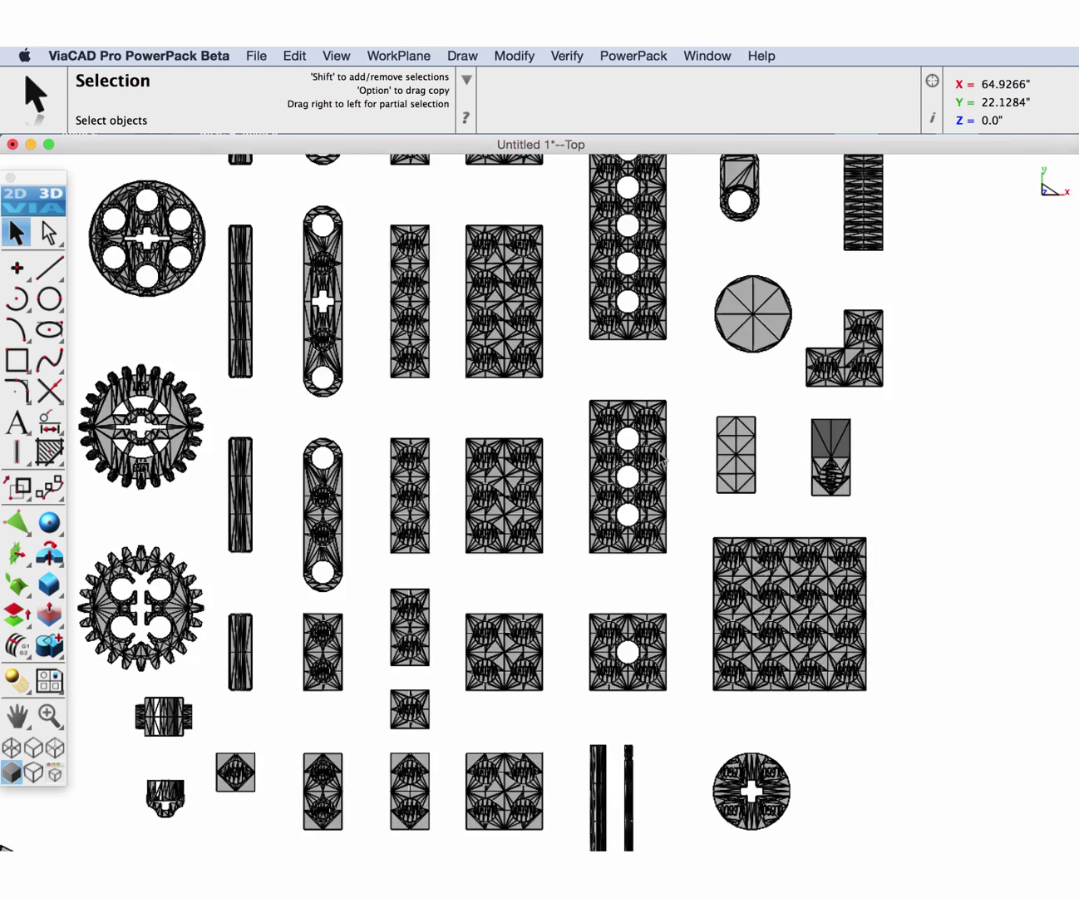
scroll(663, 460, up, 5)
drag(498, 323, 722, 702)
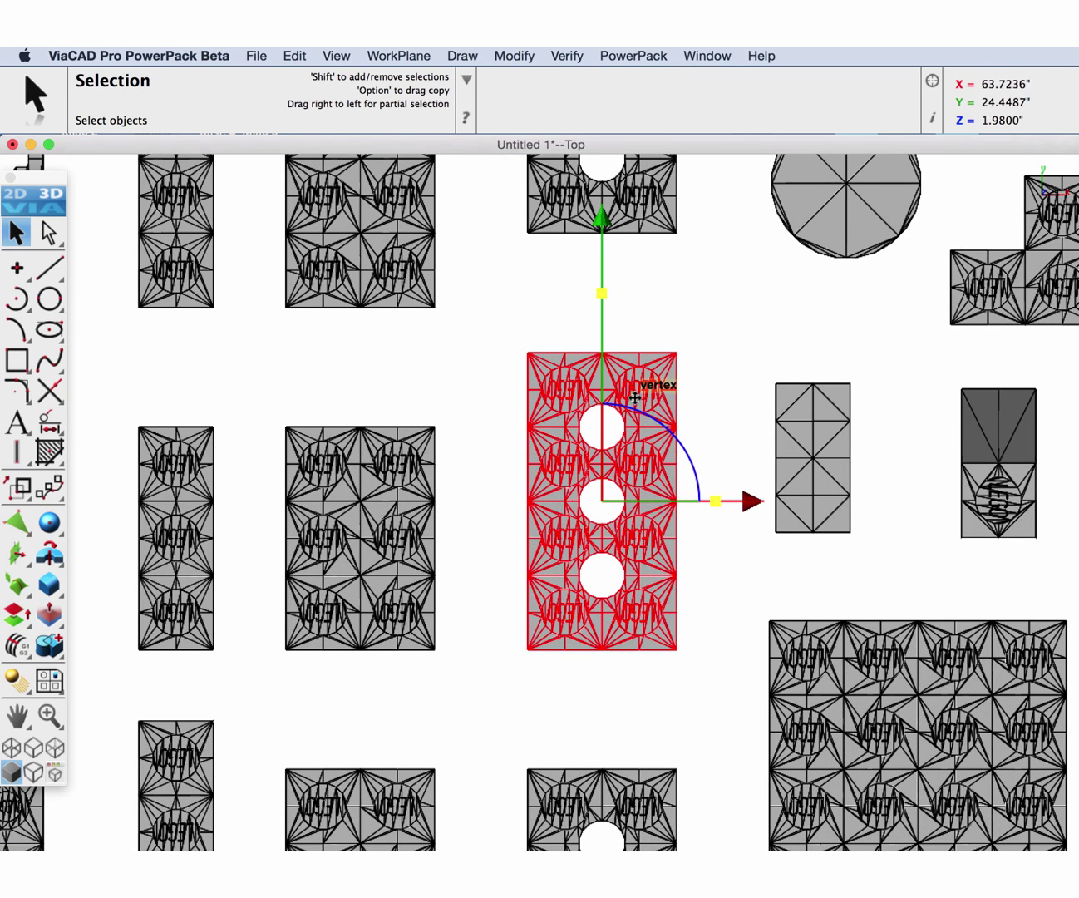
right_click(627, 379)
click(660, 420)
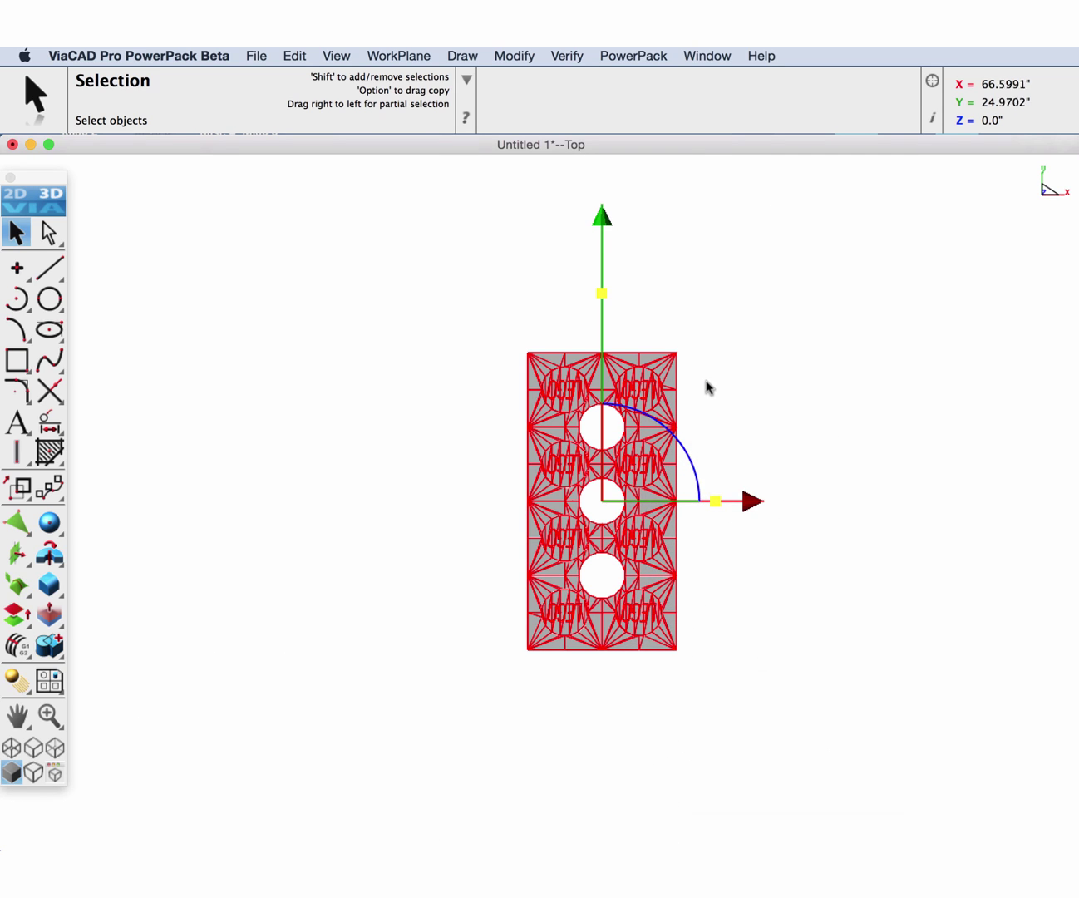
click(709, 383)
key(Home)
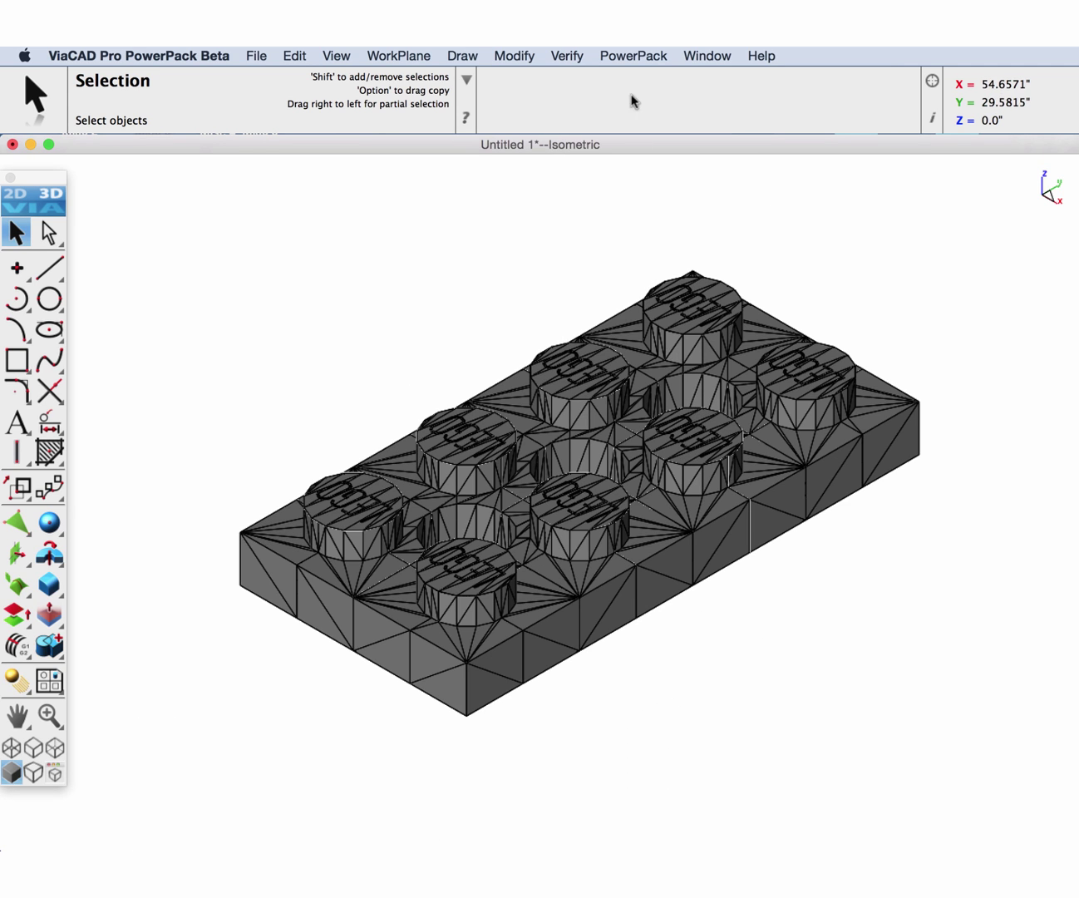
Give all the brick's faces Assorted Colors from PowerPack Utilities and check its underside
click(633, 56)
click(530, 133)
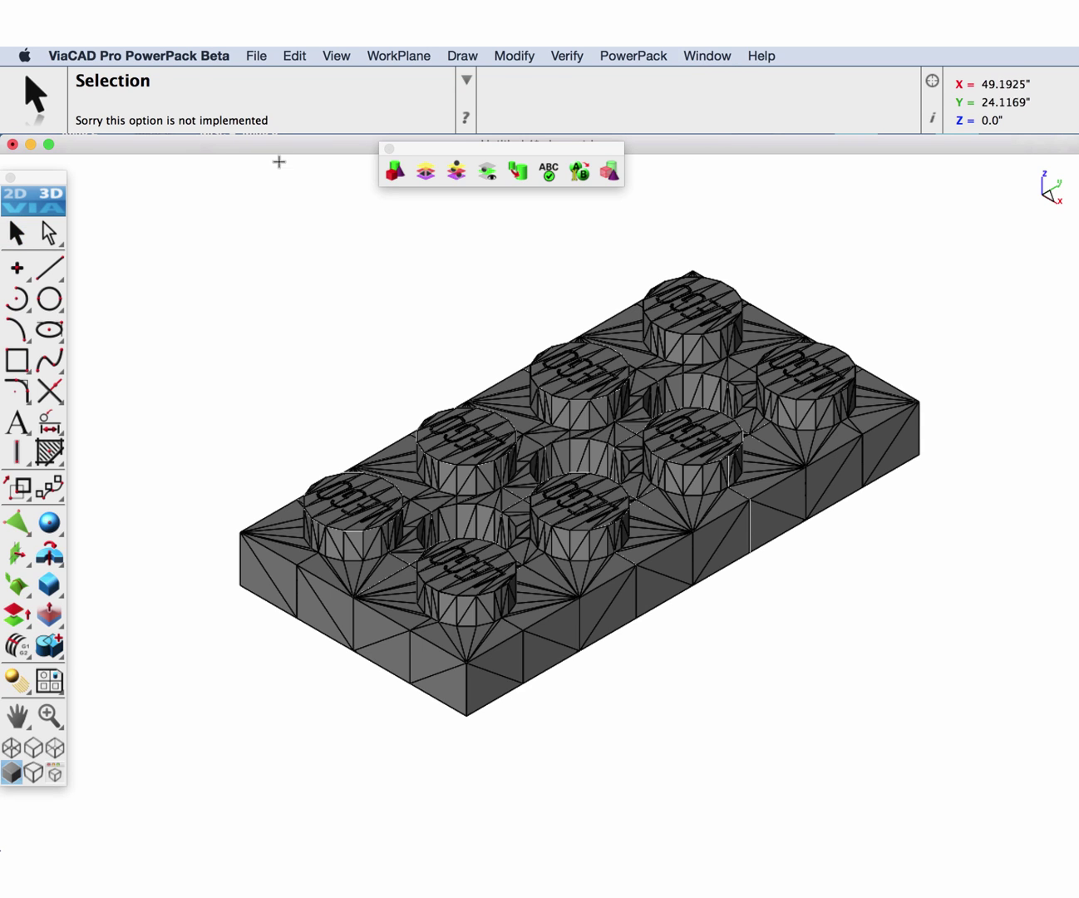
click(395, 171)
drag(185, 177, 966, 783)
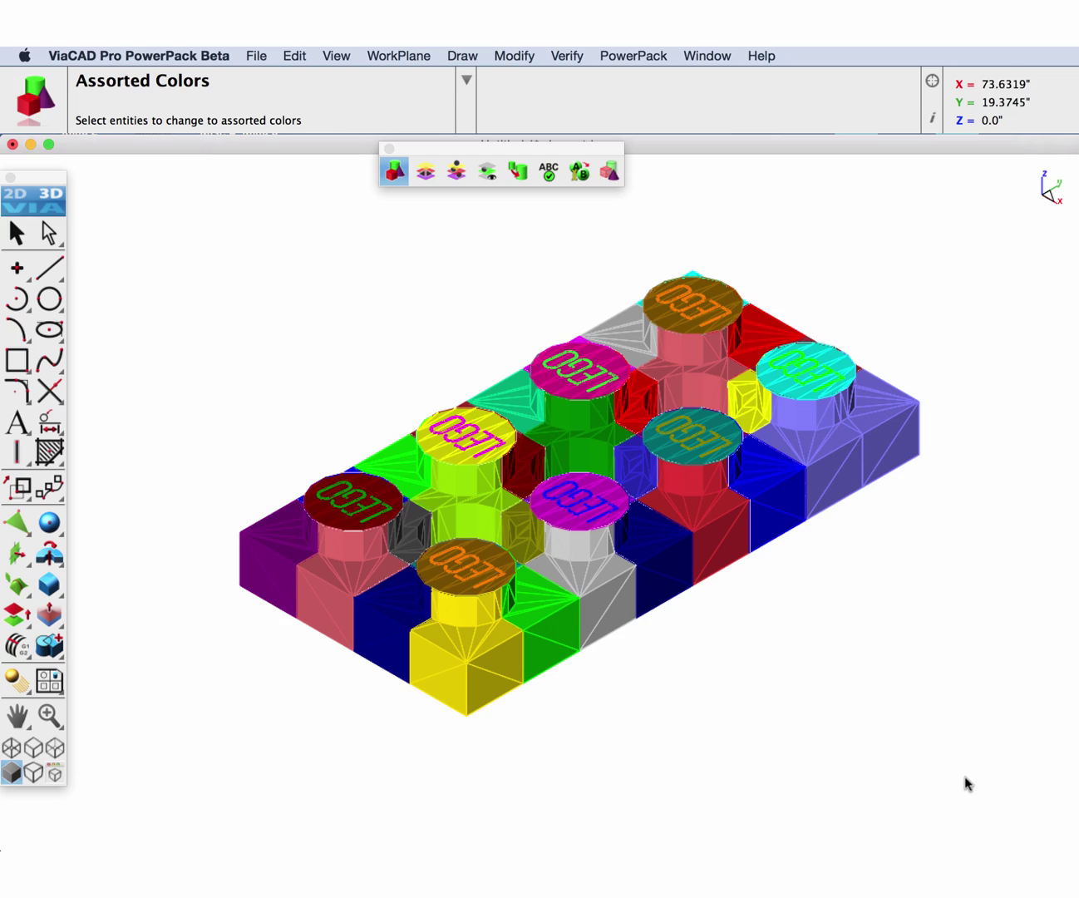
mouse_move(617, 679)
middle_down()
mouse_move(597, 610)
mouse_move(698, 409)
mouse_move(679, 323)
mouse_move(571, 331)
mouse_move(499, 532)
mouse_move(612, 690)
mouse_move(638, 710)
mouse_move(626, 701)
middle_up()
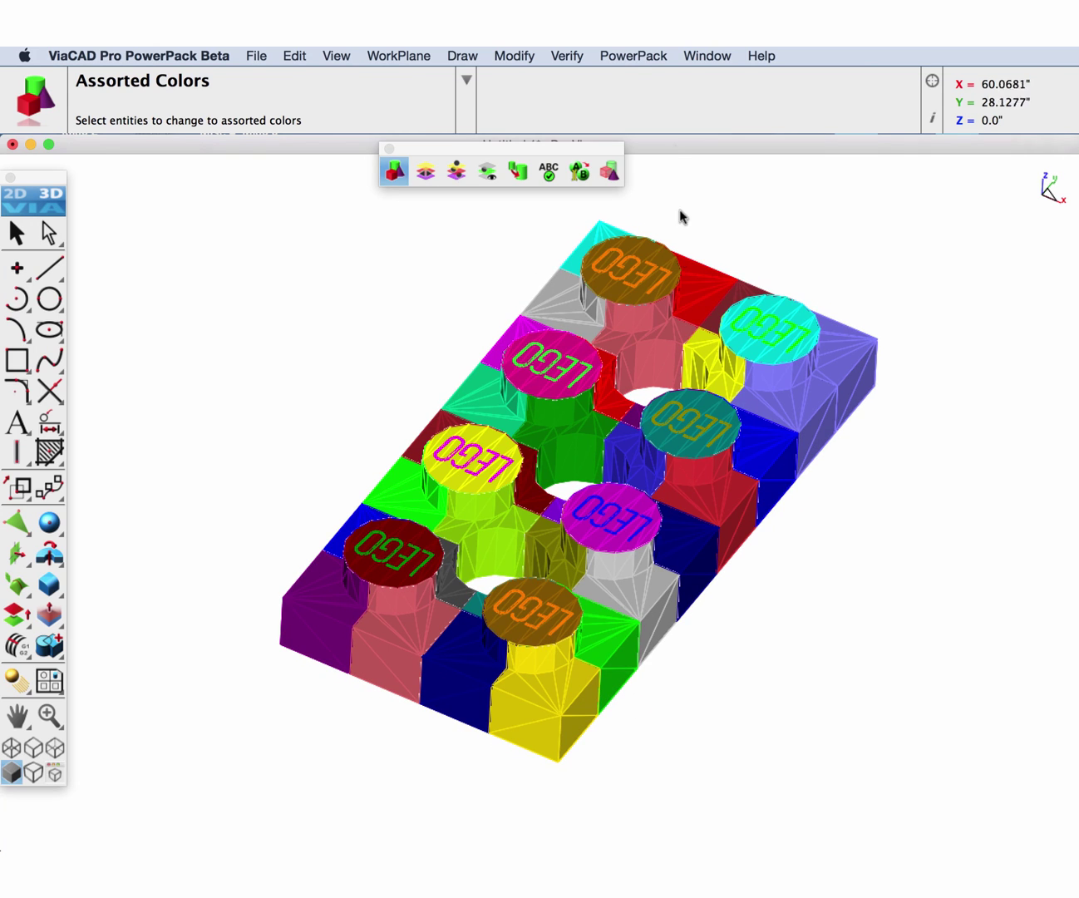
click(640, 58)
Combine all the brick's mesh pieces into a single mesh and inspect it
mouse_move(641, 115)
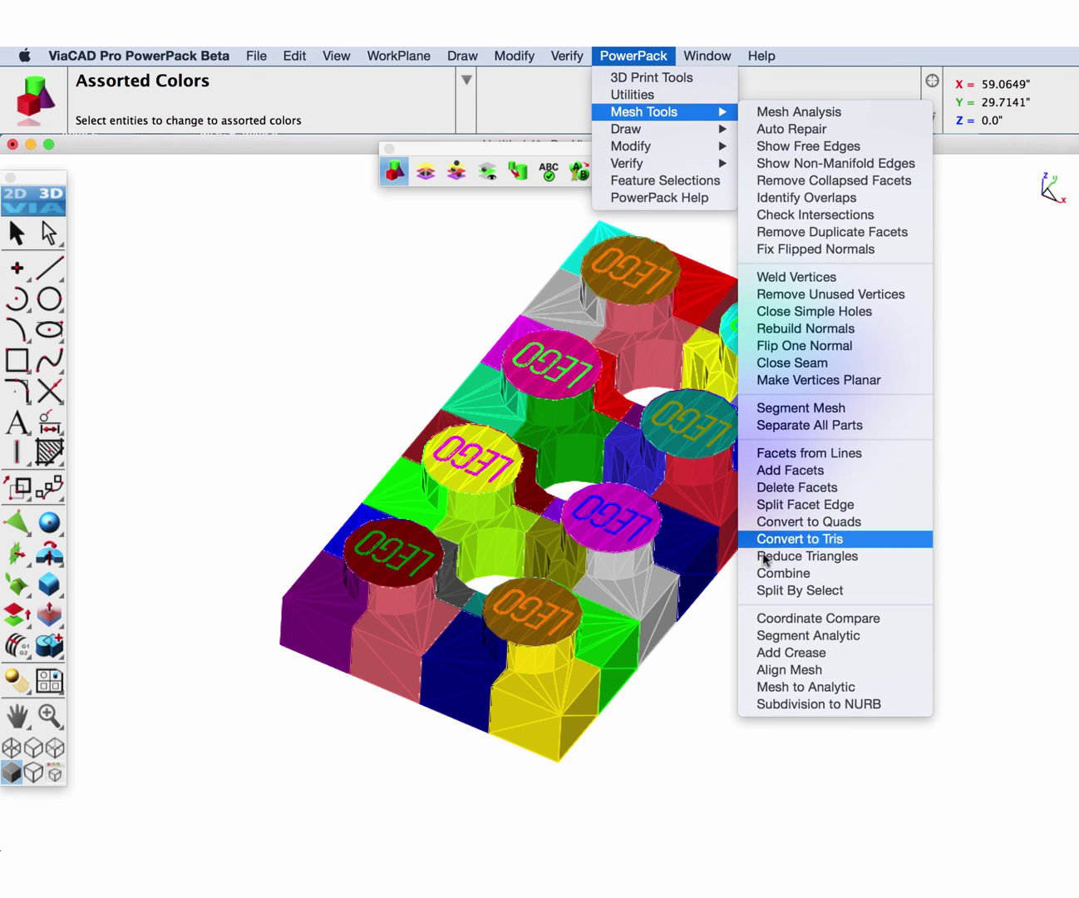
click(783, 574)
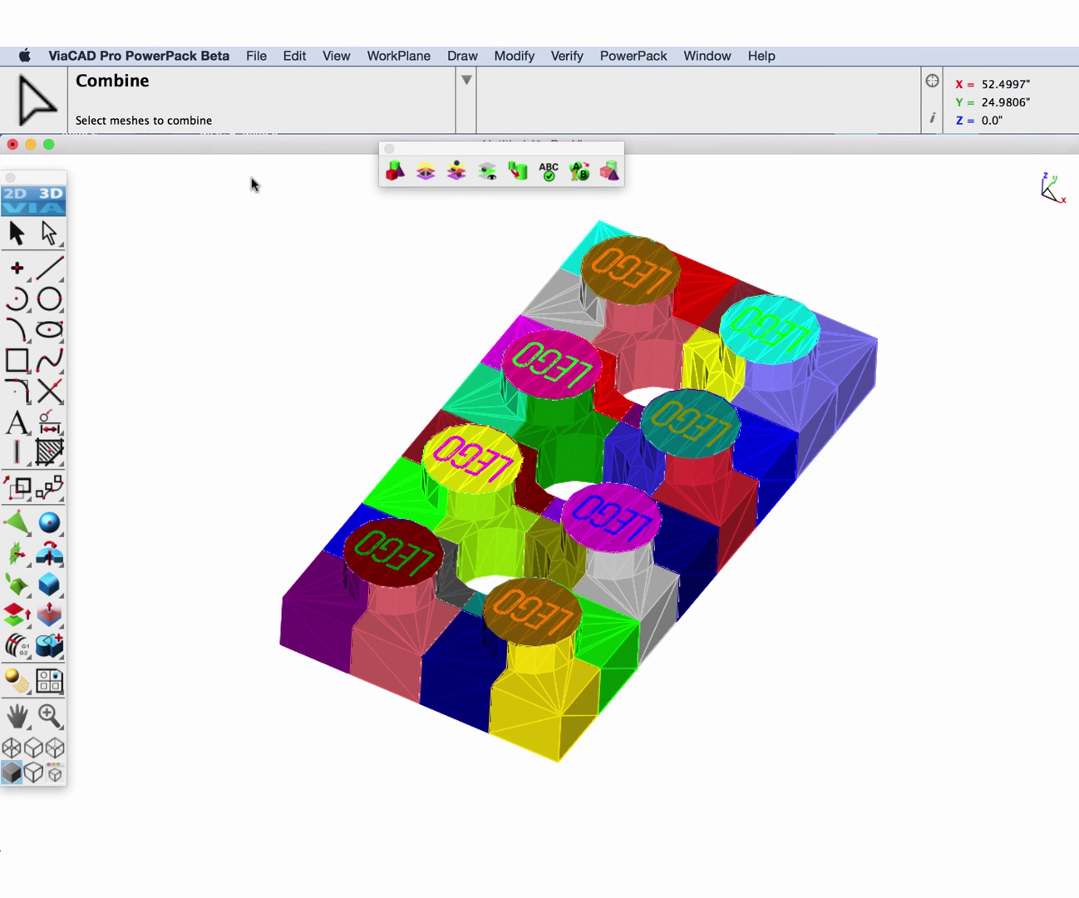
drag(242, 178, 930, 796)
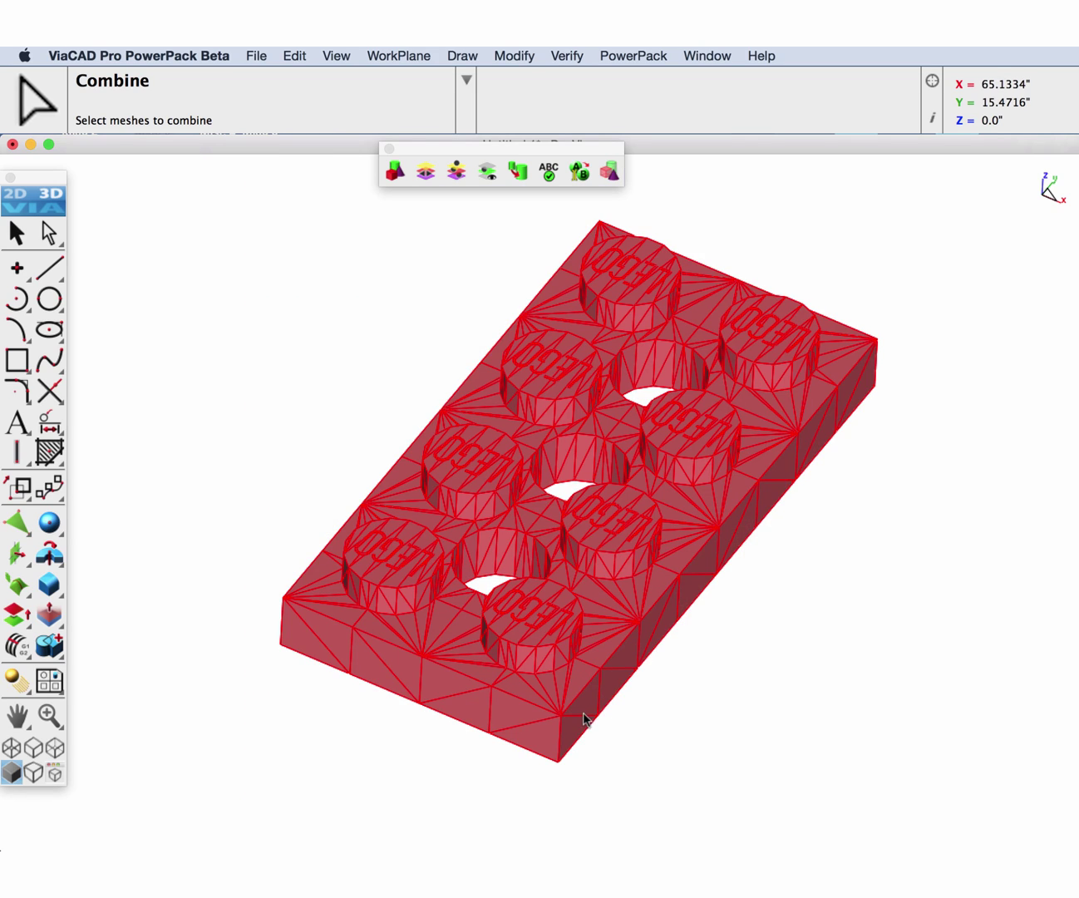
middle_drag(583, 719, 614, 733)
scroll(574, 642, up, 6)
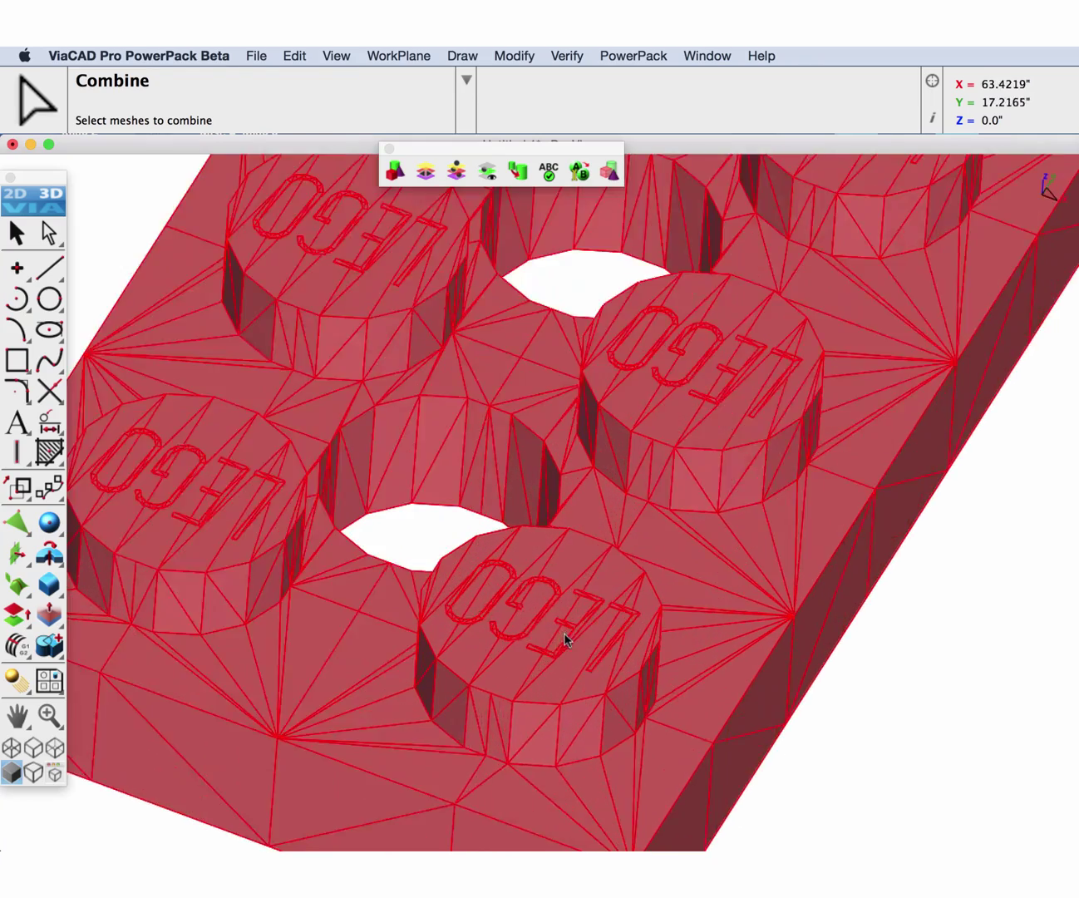
scroll(591, 642, down, 10)
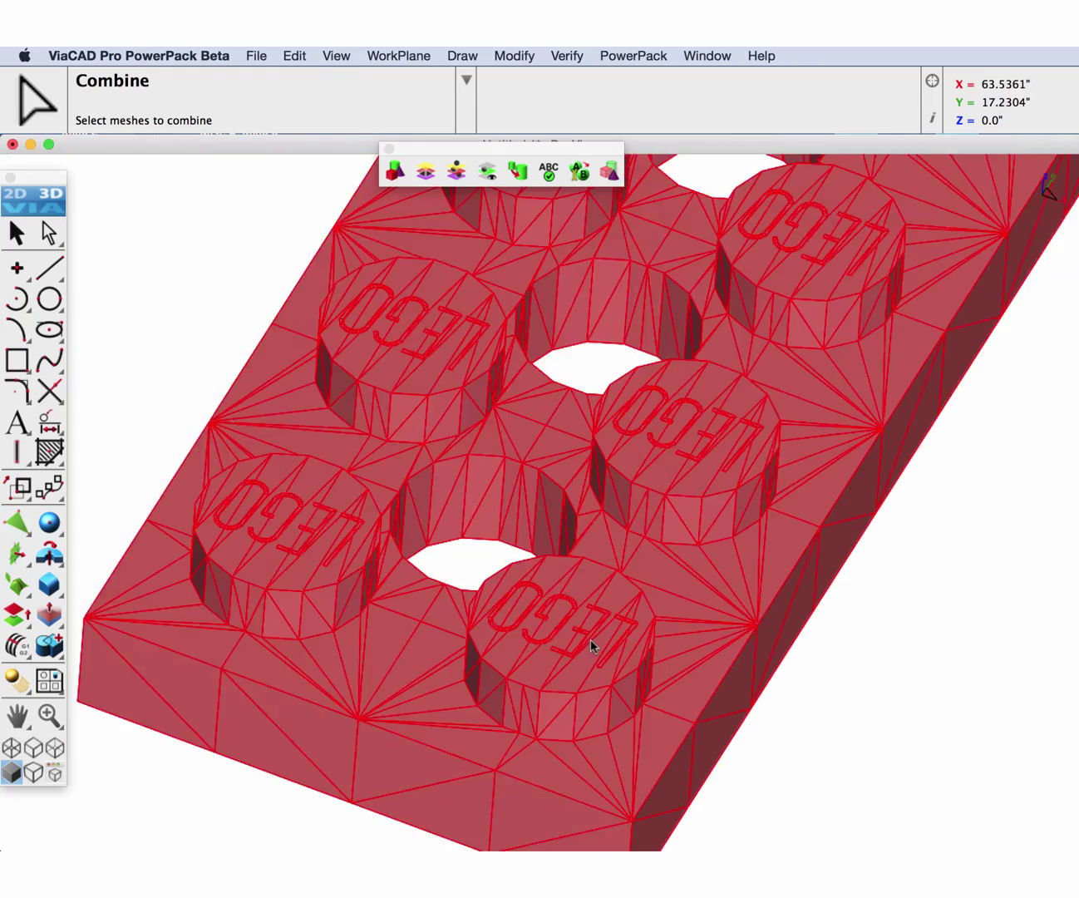
Run Separate All Parts on the mesh, then Show Only the plate part
click(638, 56)
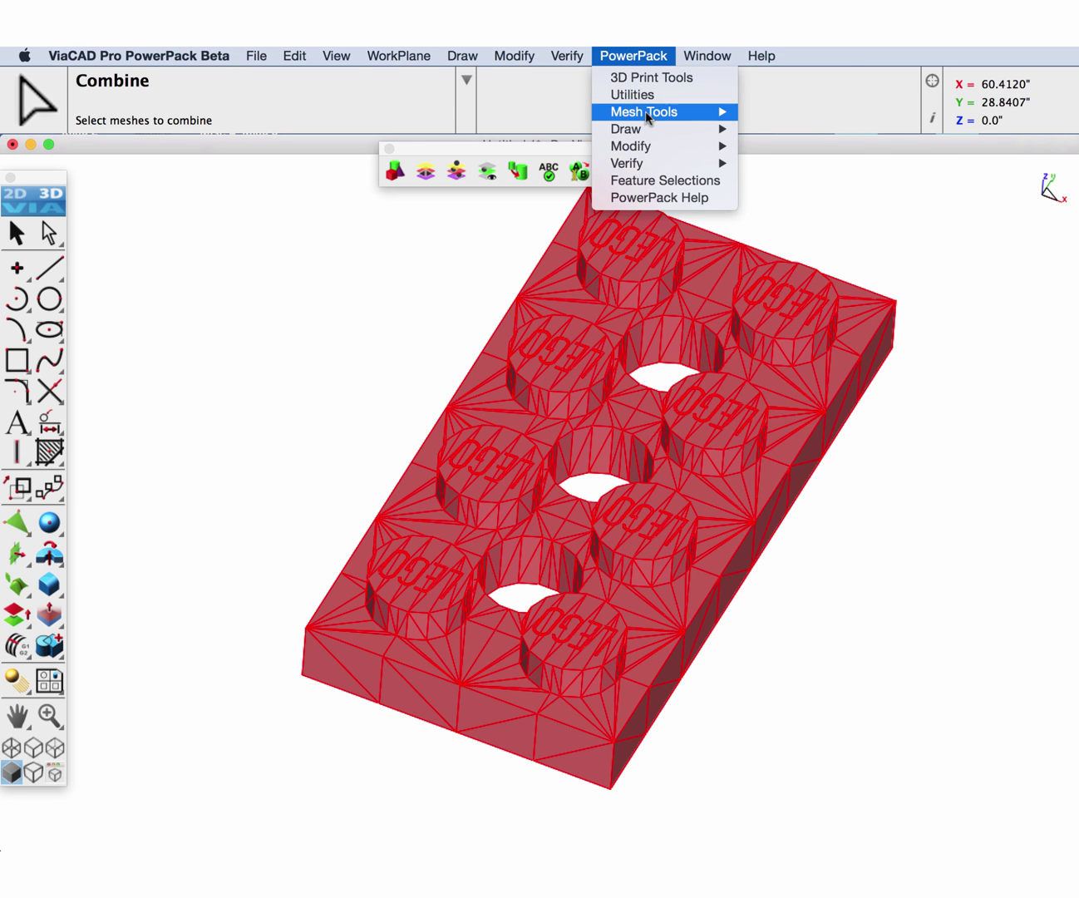
mouse_move(653, 111)
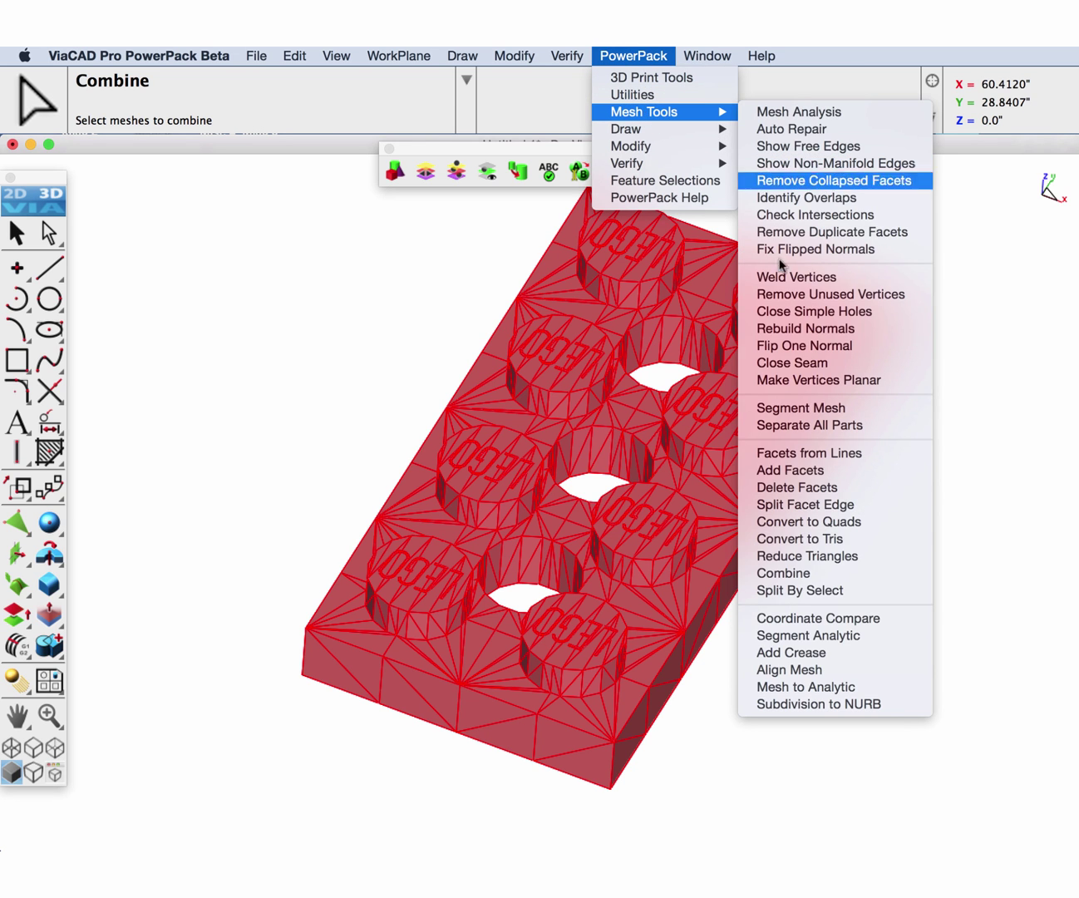
click(809, 424)
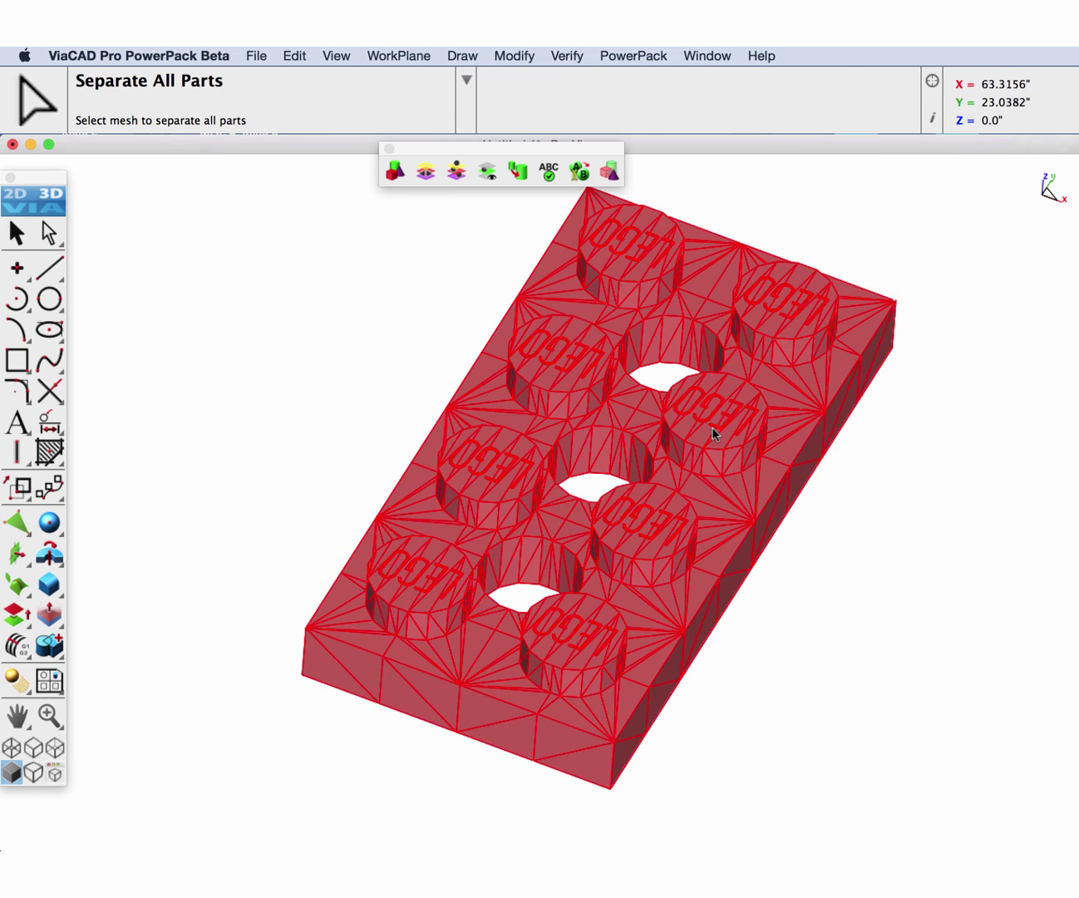
click(24, 239)
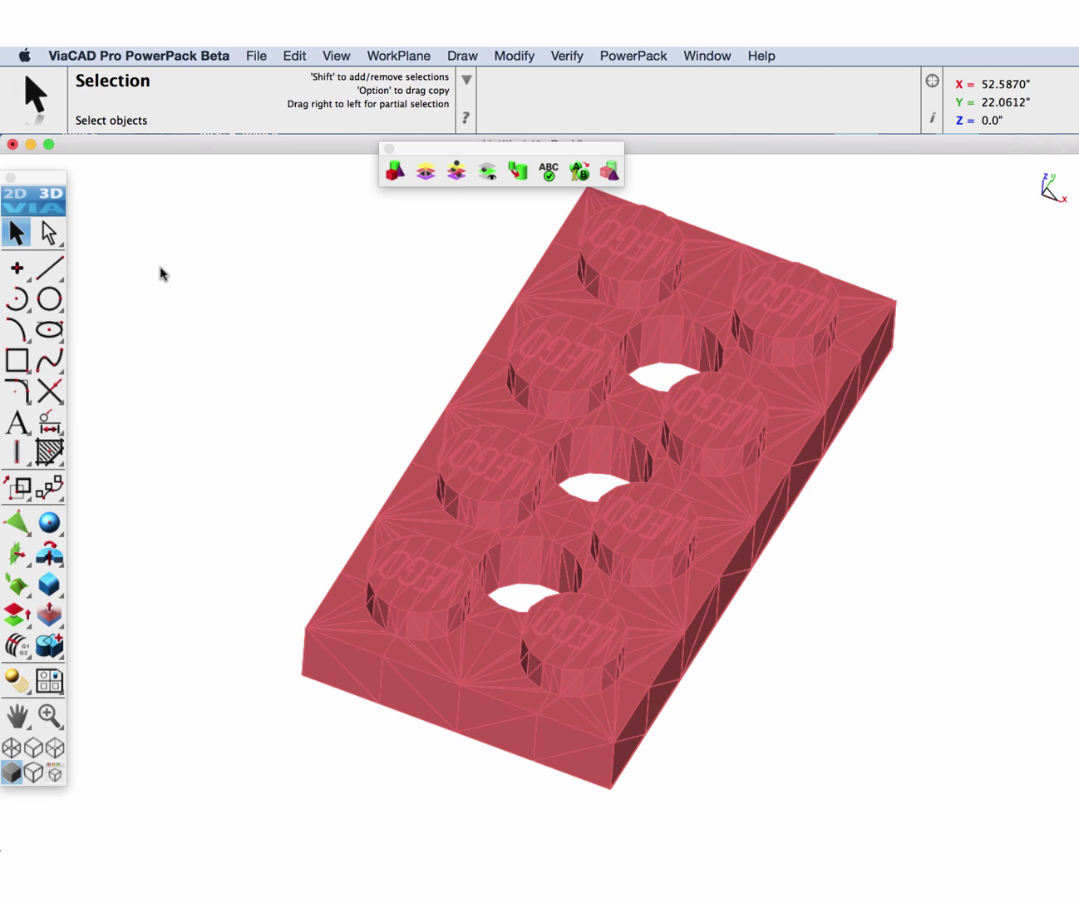
right_click(479, 402)
click(514, 422)
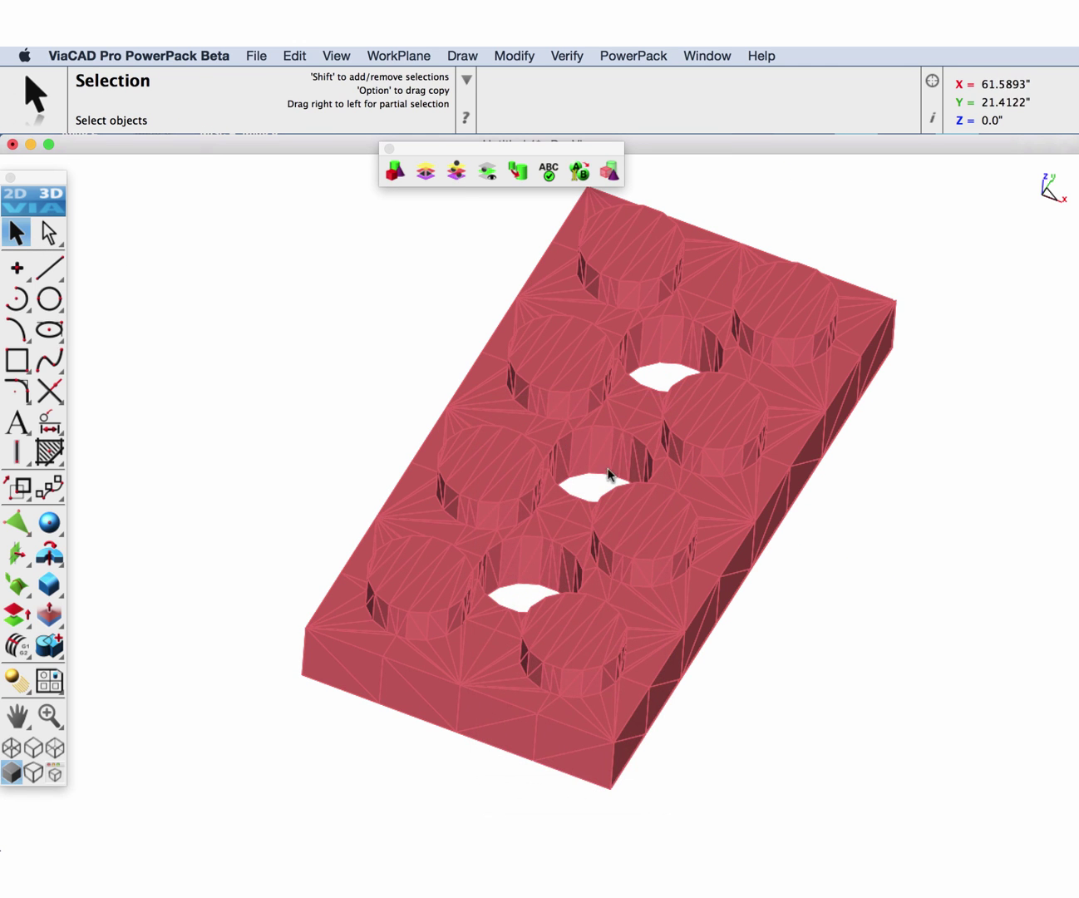
mouse_move(607, 659)
middle_down()
mouse_move(697, 378)
mouse_move(691, 368)
mouse_move(624, 688)
mouse_move(611, 657)
middle_up()
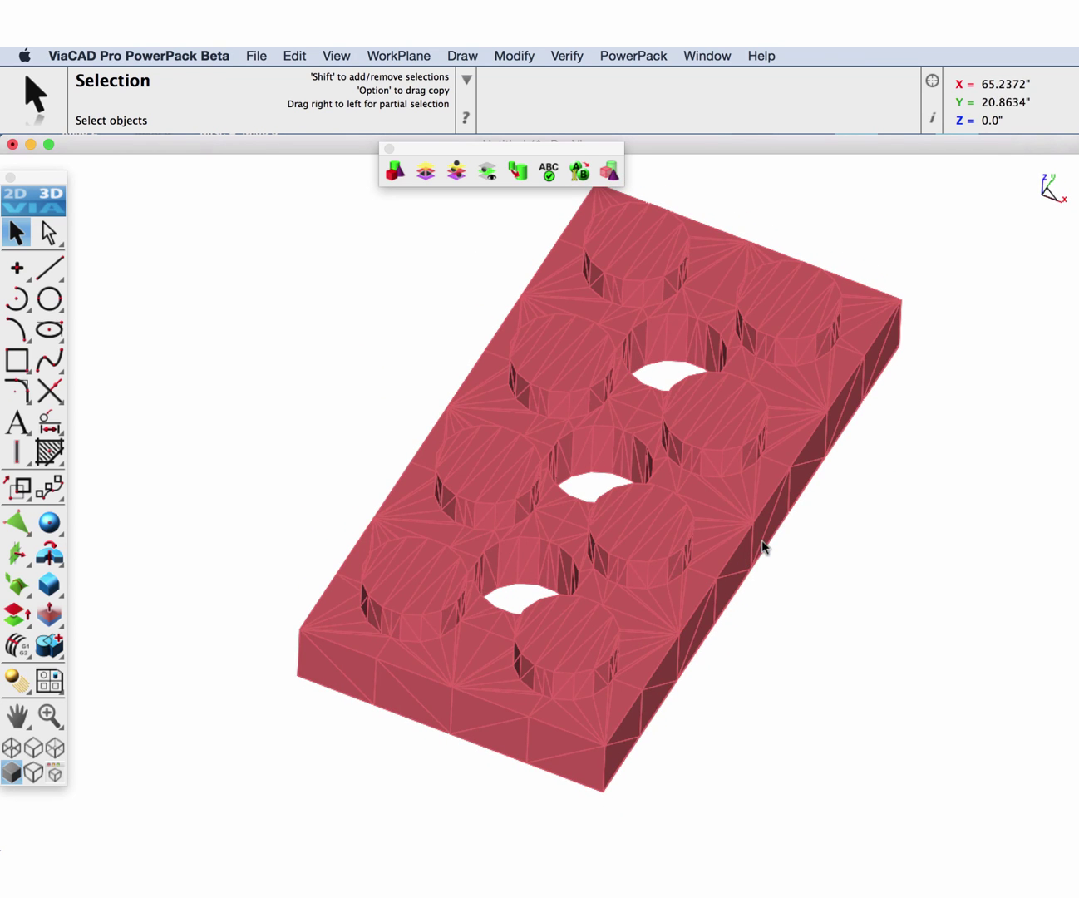
Trial-convert the plate mesh with Mesh to Analytic, inspect the result, then undo it
click(656, 54)
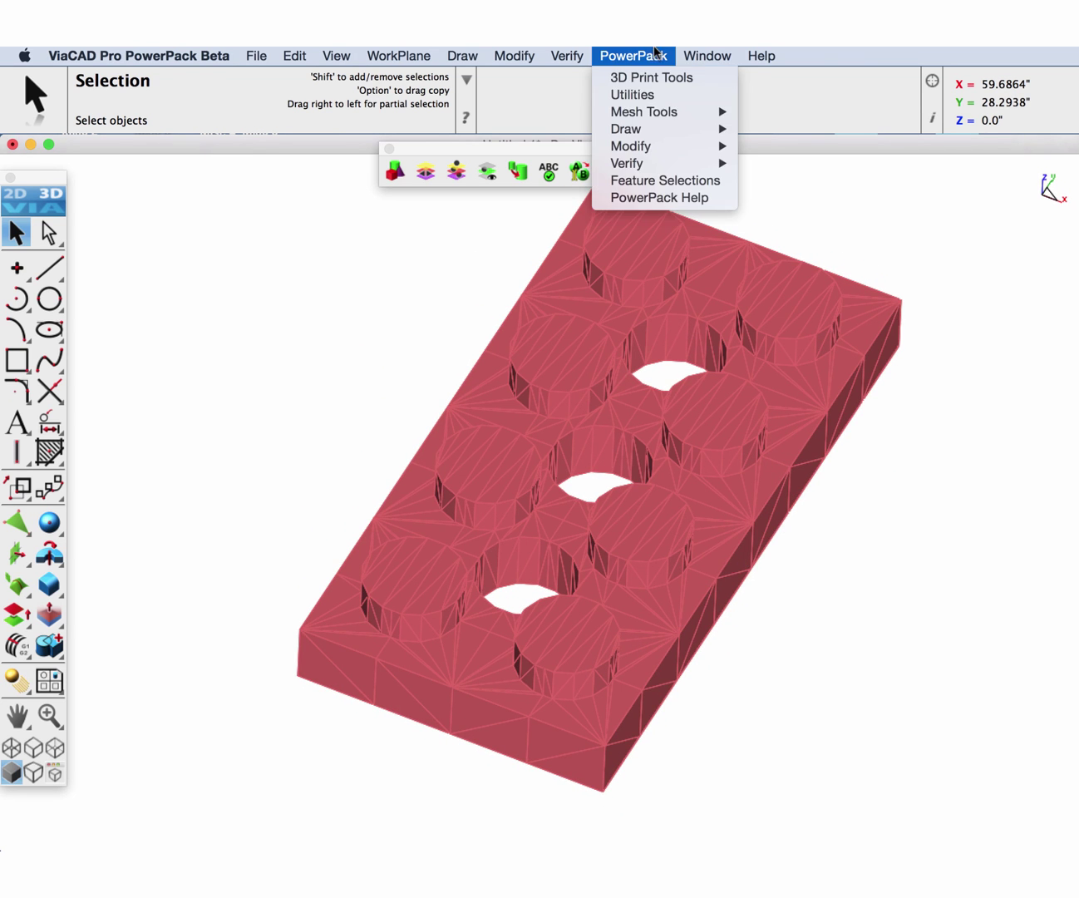
mouse_move(657, 115)
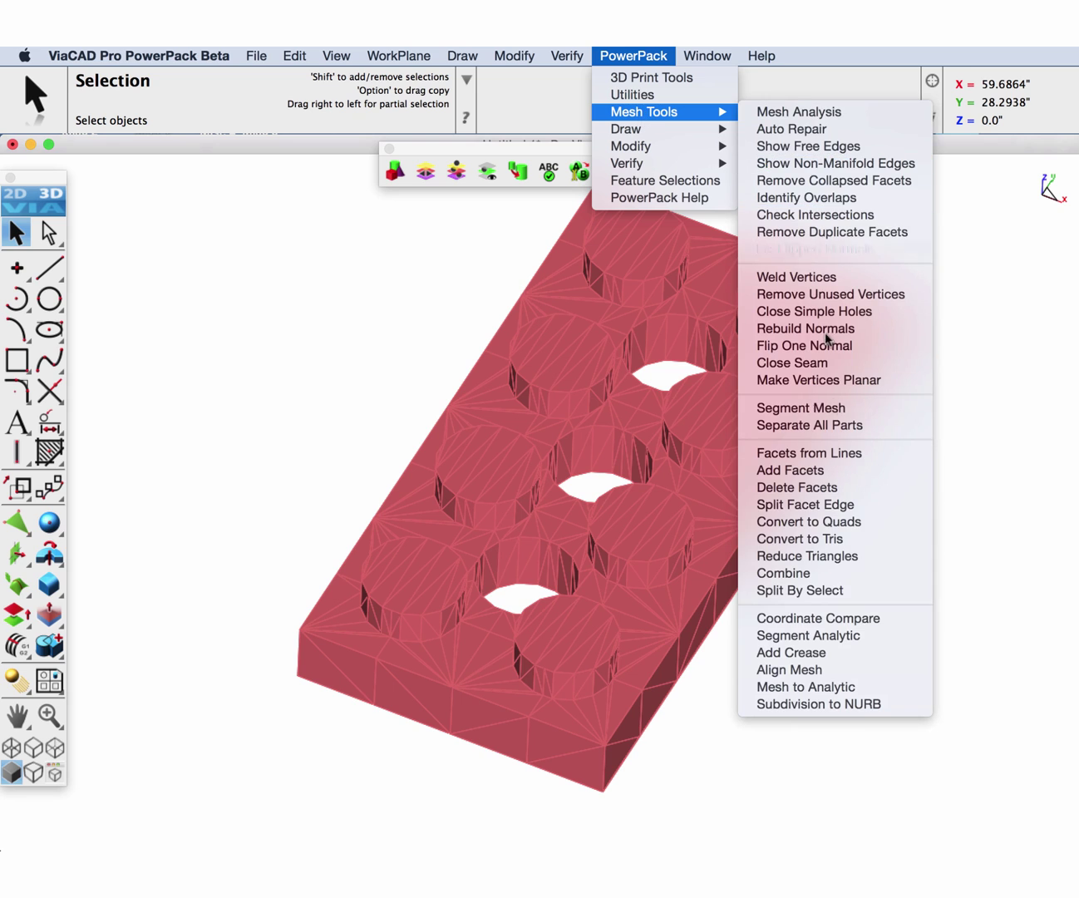
click(807, 688)
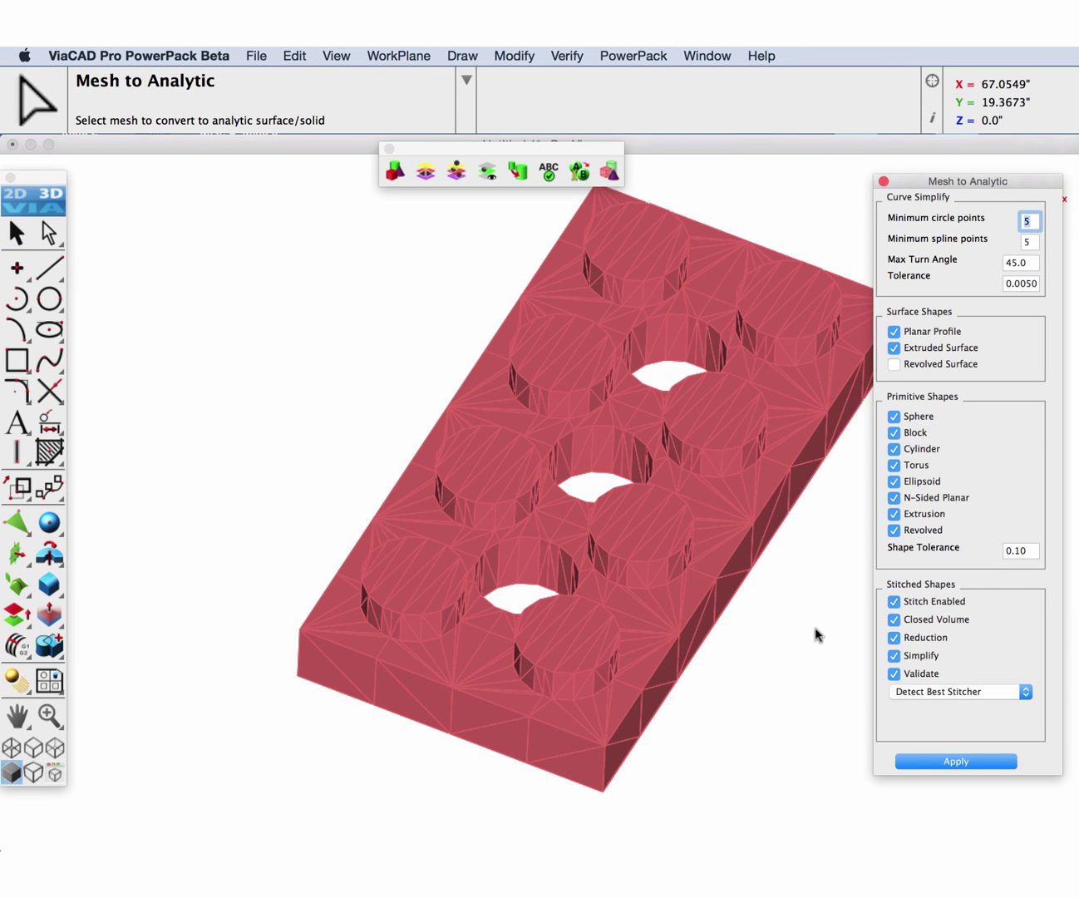
click(516, 522)
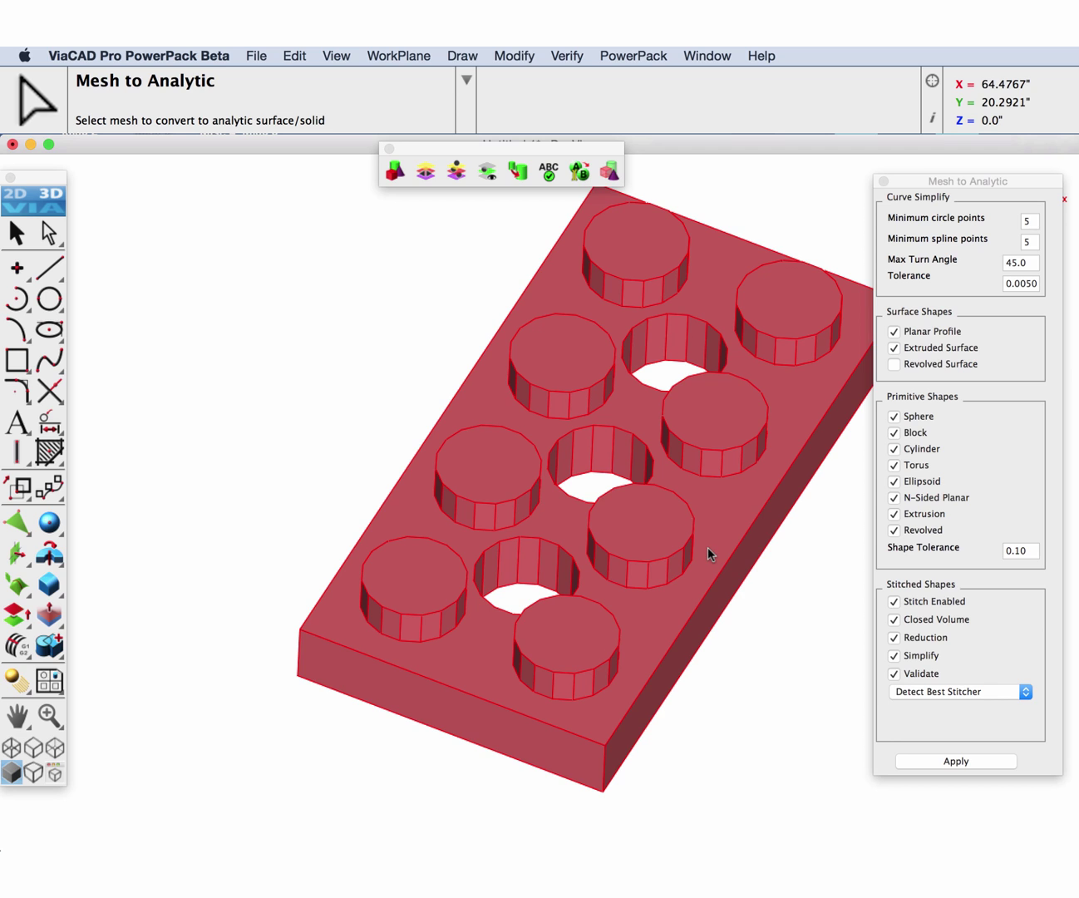
mouse_move(554, 649)
middle_down()
mouse_move(609, 509)
mouse_move(650, 321)
mouse_move(619, 374)
mouse_move(580, 672)
mouse_move(570, 661)
middle_up()
click(295, 56)
click(296, 82)
Retry the Mesh to Analytic conversion at tolerance 0.01, then undo it
click(1023, 282)
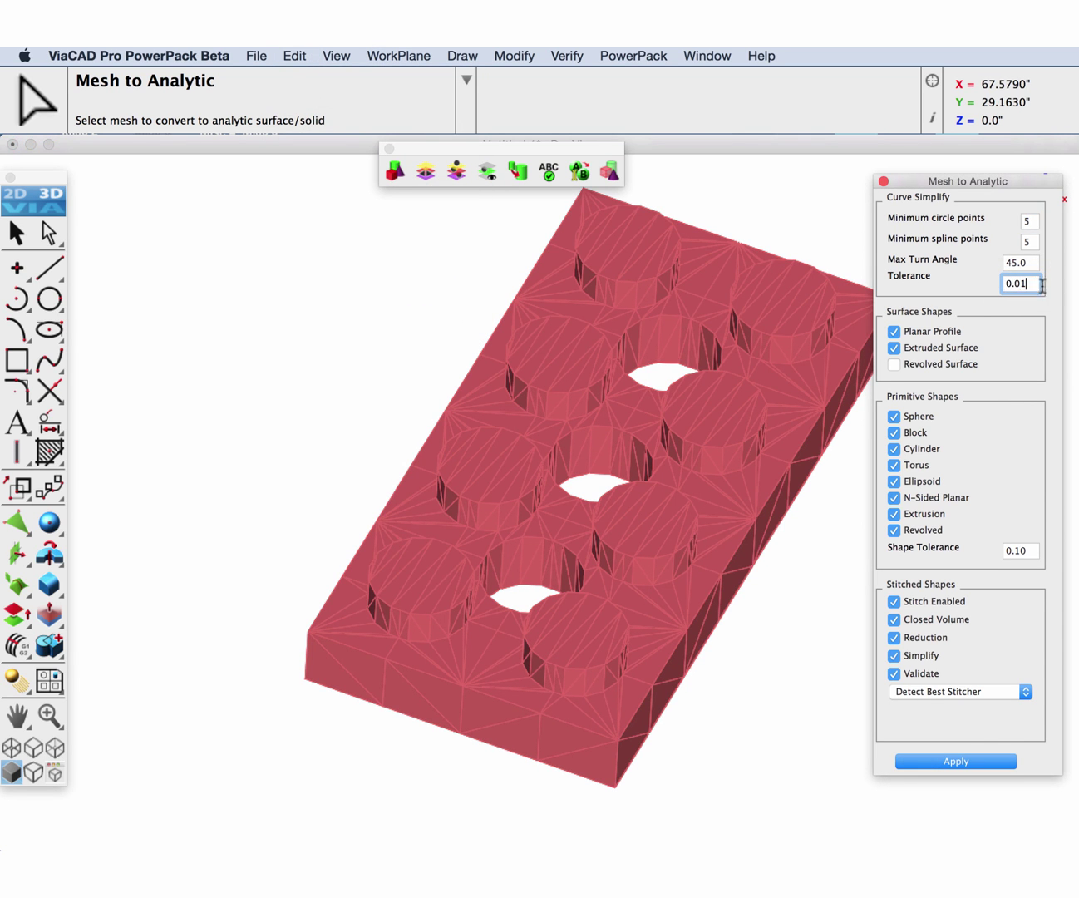
text(0.01)
click(984, 759)
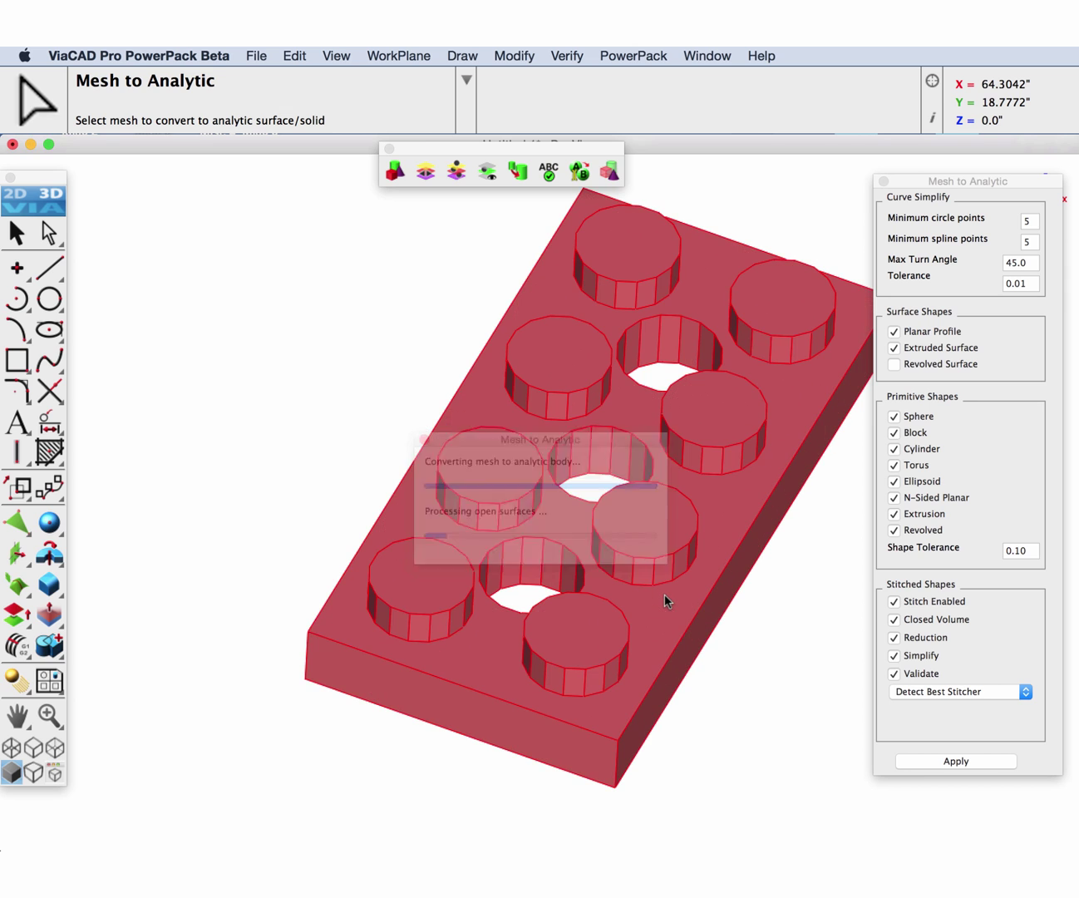
click(295, 55)
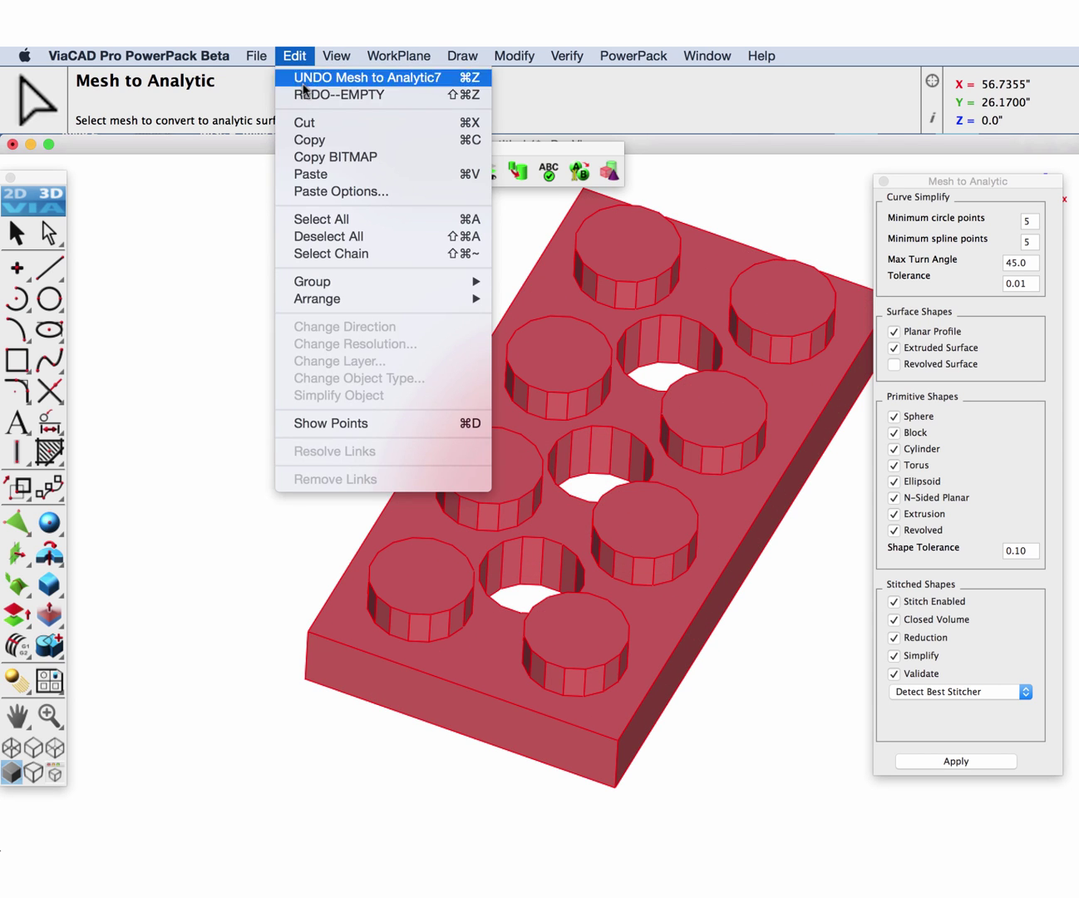
click(340, 74)
Rerun the conversion at tolerance 0.02 and check the studs come out round
click(1047, 284)
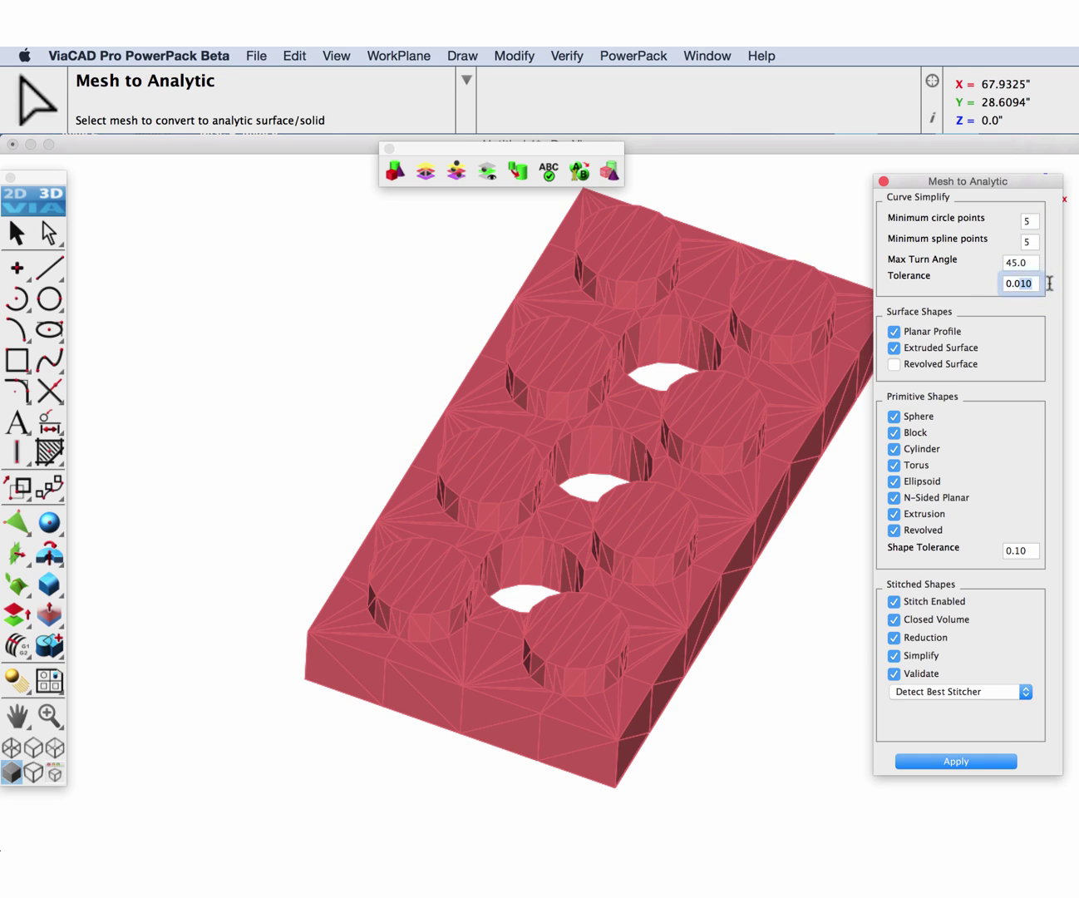
click(987, 770)
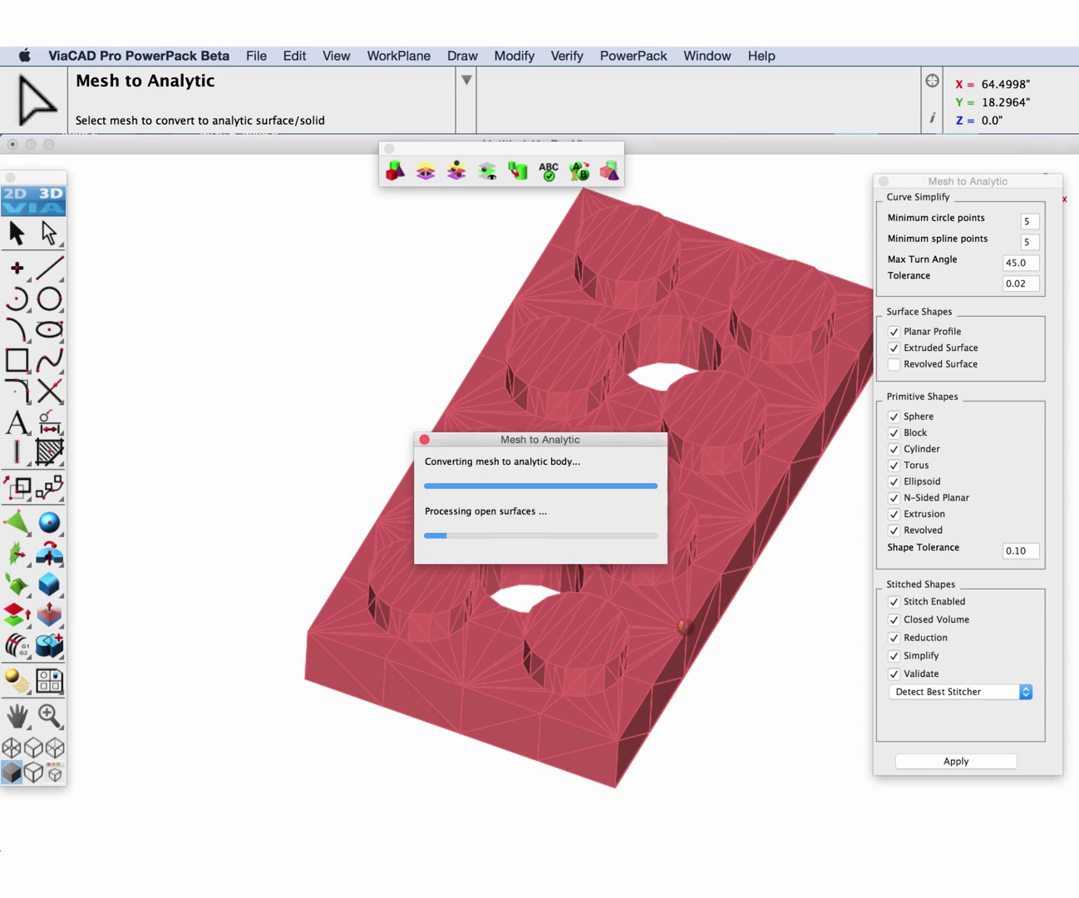
middle_drag(672, 618, 562, 670)
scroll(420, 569, up, 2)
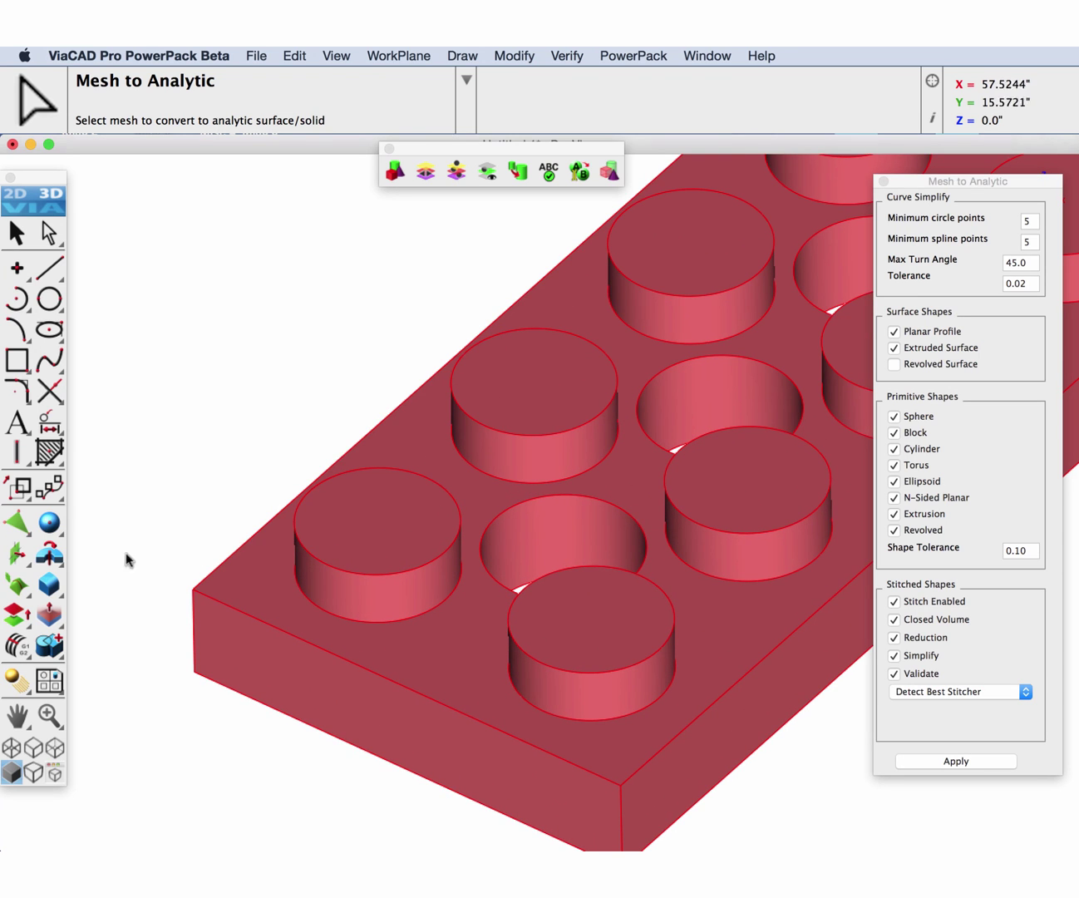
Start a 0.1 constant chamfer and apply it to the top edges of the left studs
drag(49, 586, 99, 589)
key(Tab)
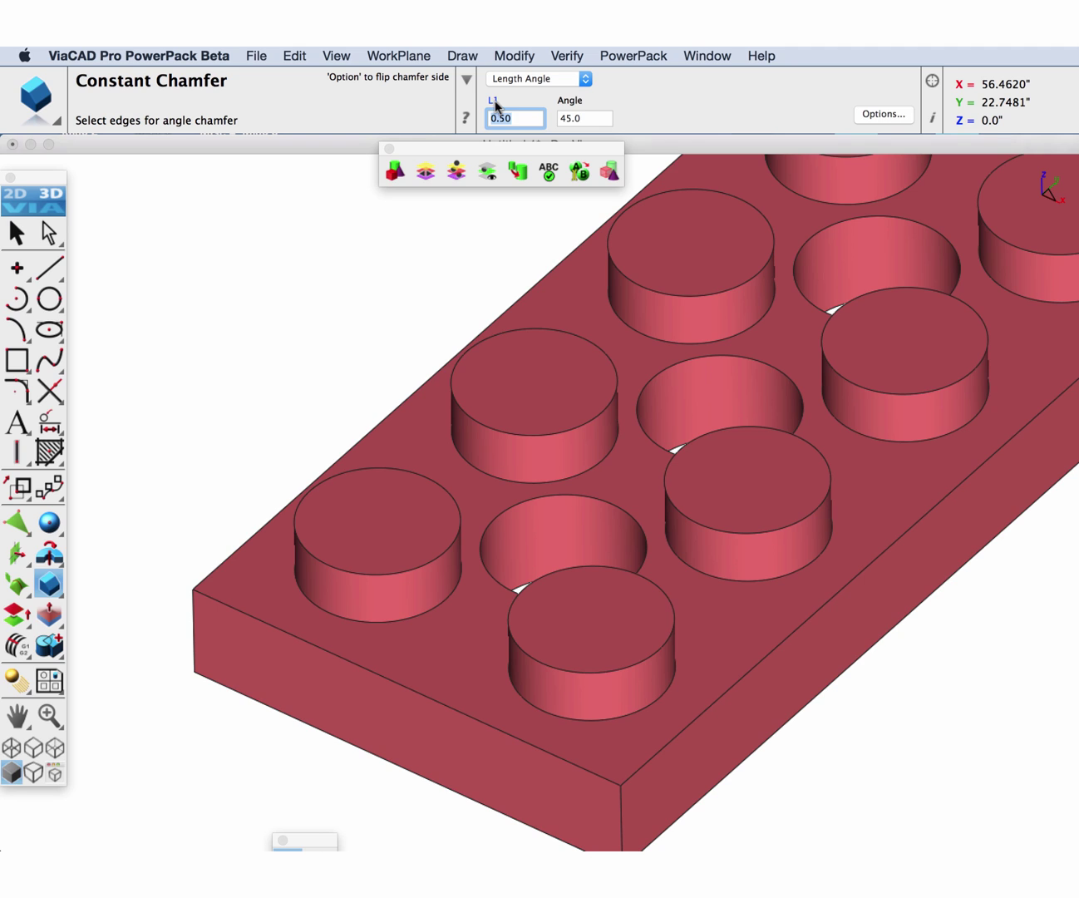
key(Return)
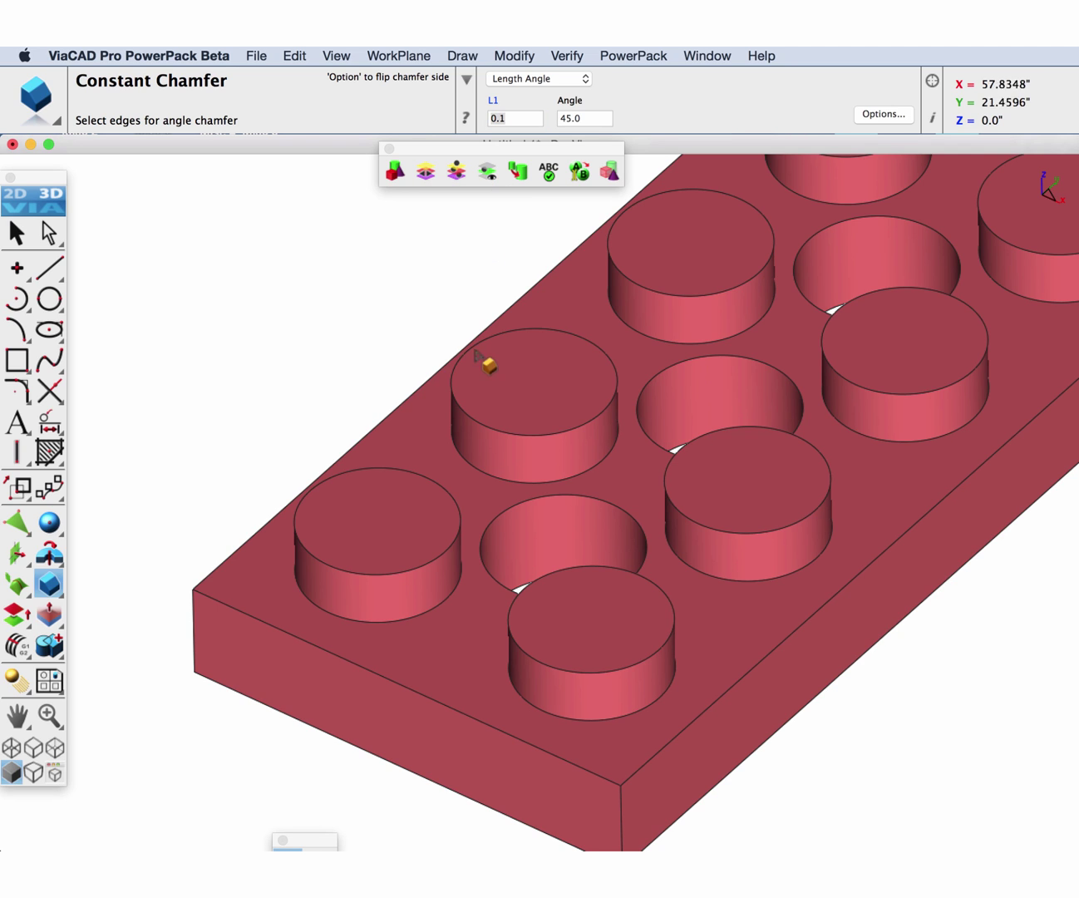
click(442, 472)
click(496, 479)
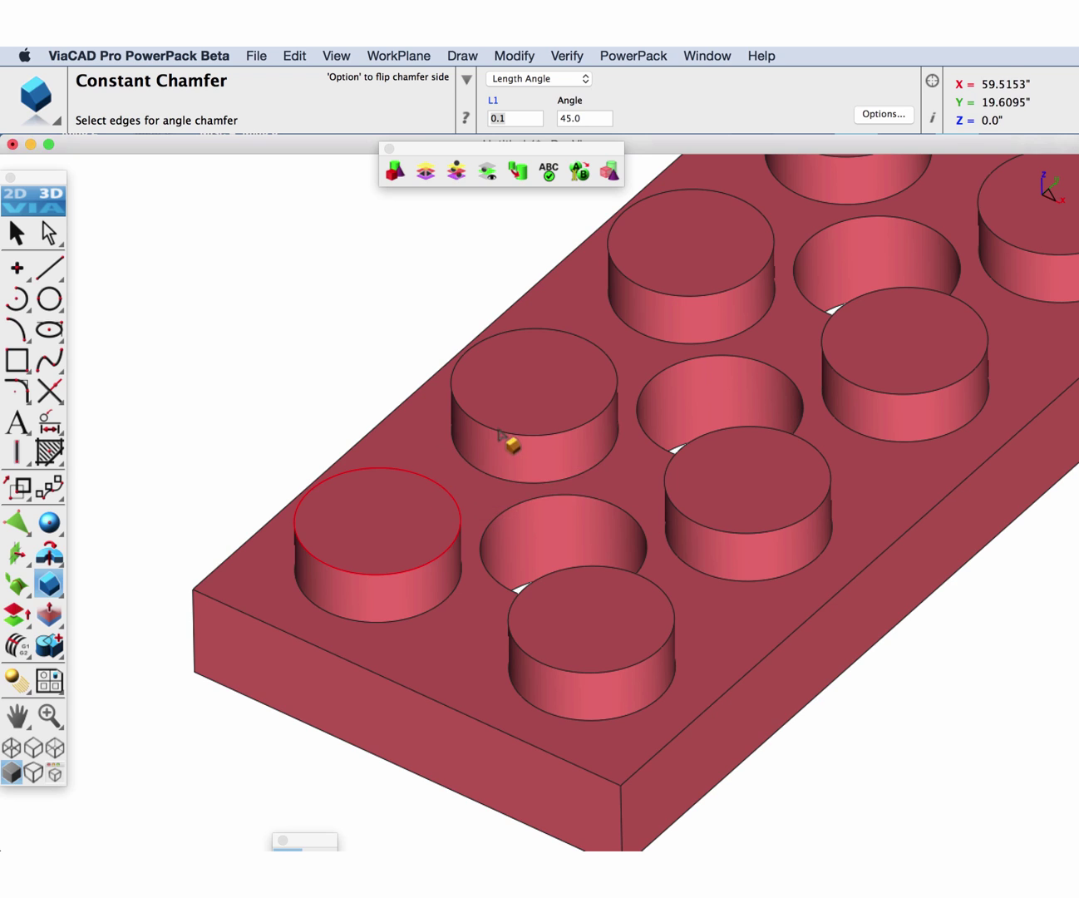
click(509, 440)
click(531, 431)
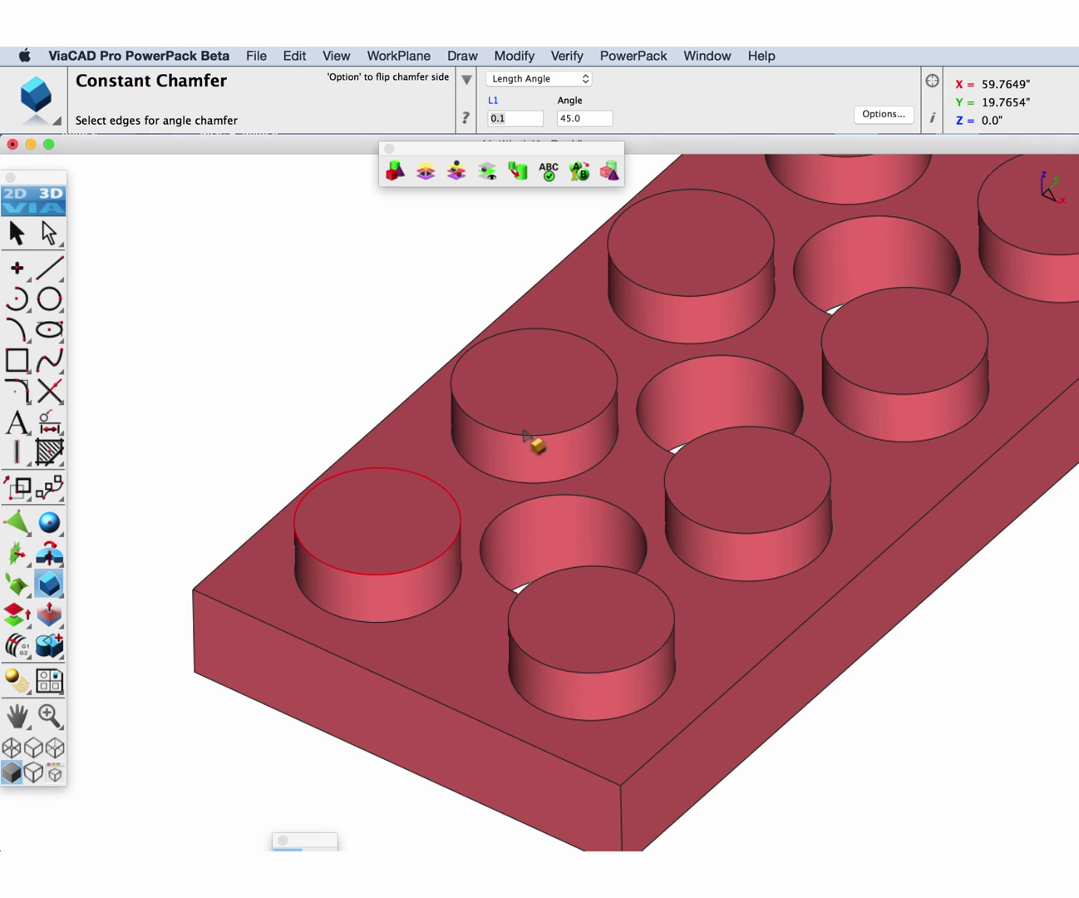
click(536, 444)
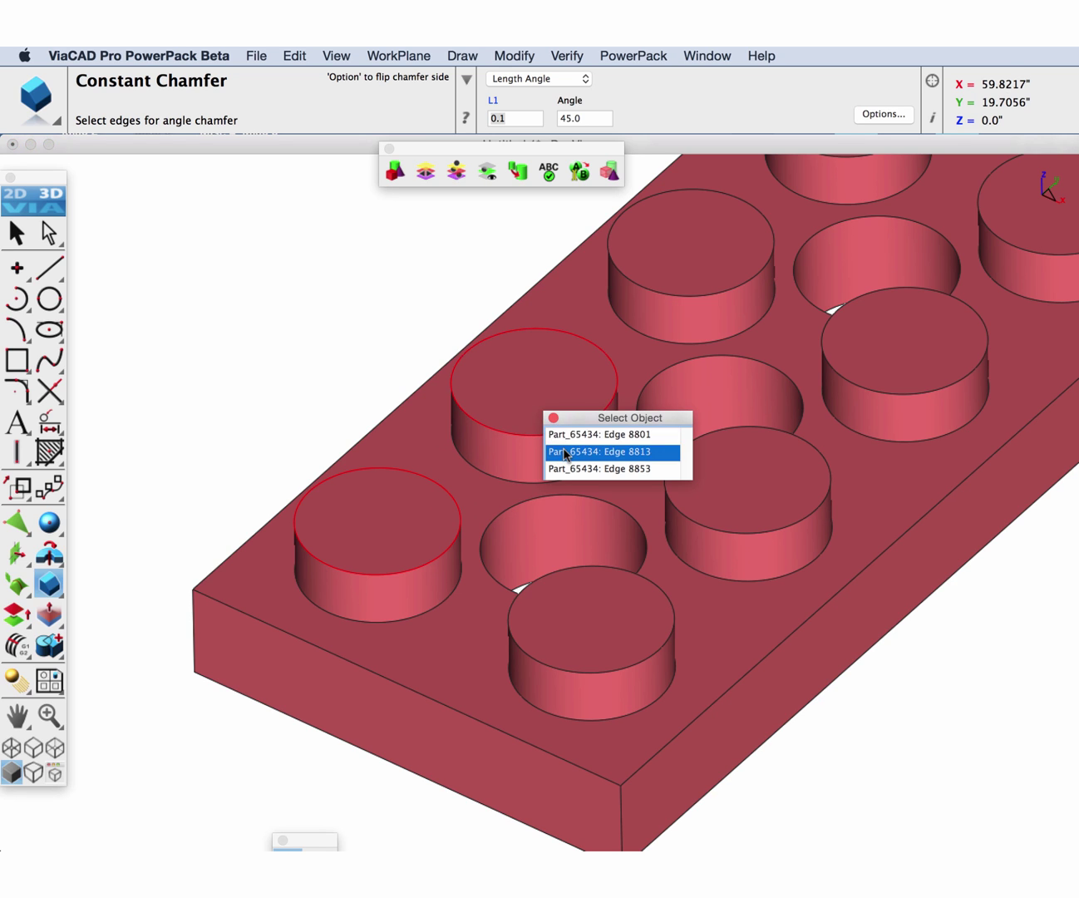
click(555, 452)
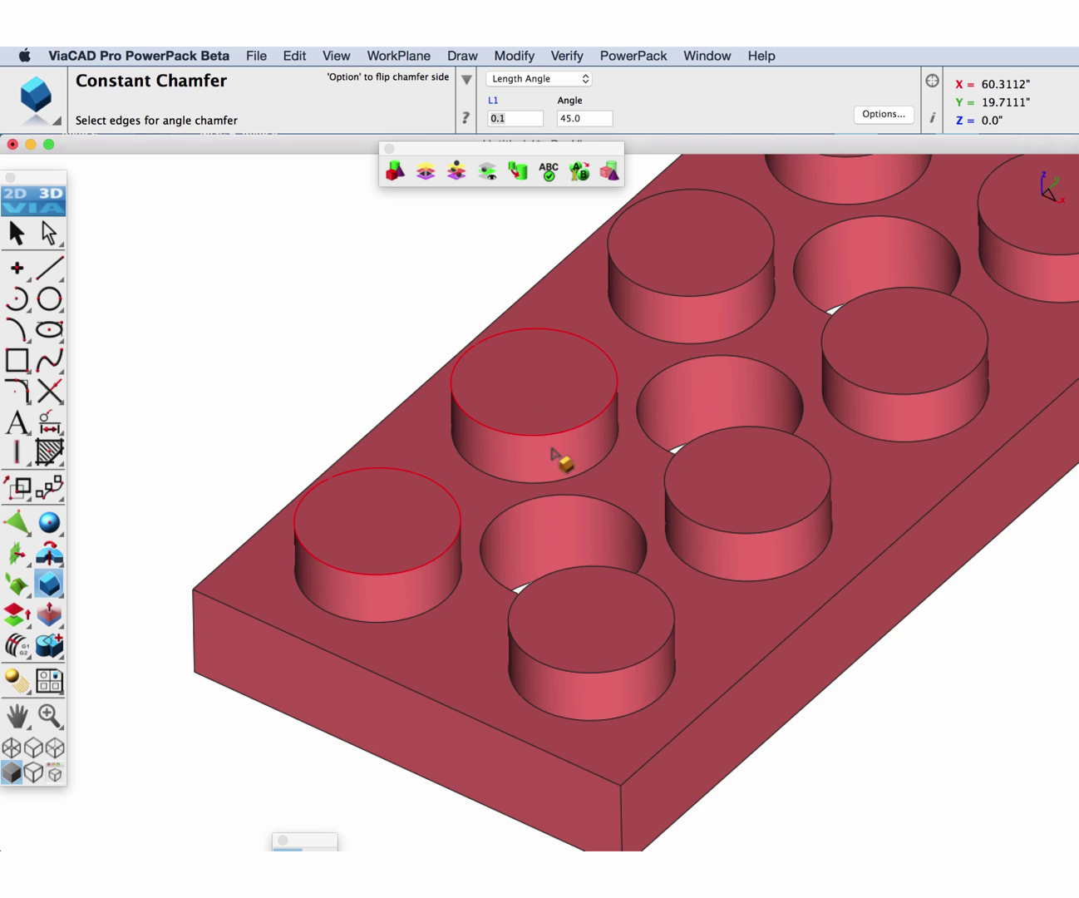
Chamfer the hole rim, the front and middle stud tops, and the left and front stud bases
click(529, 509)
click(686, 636)
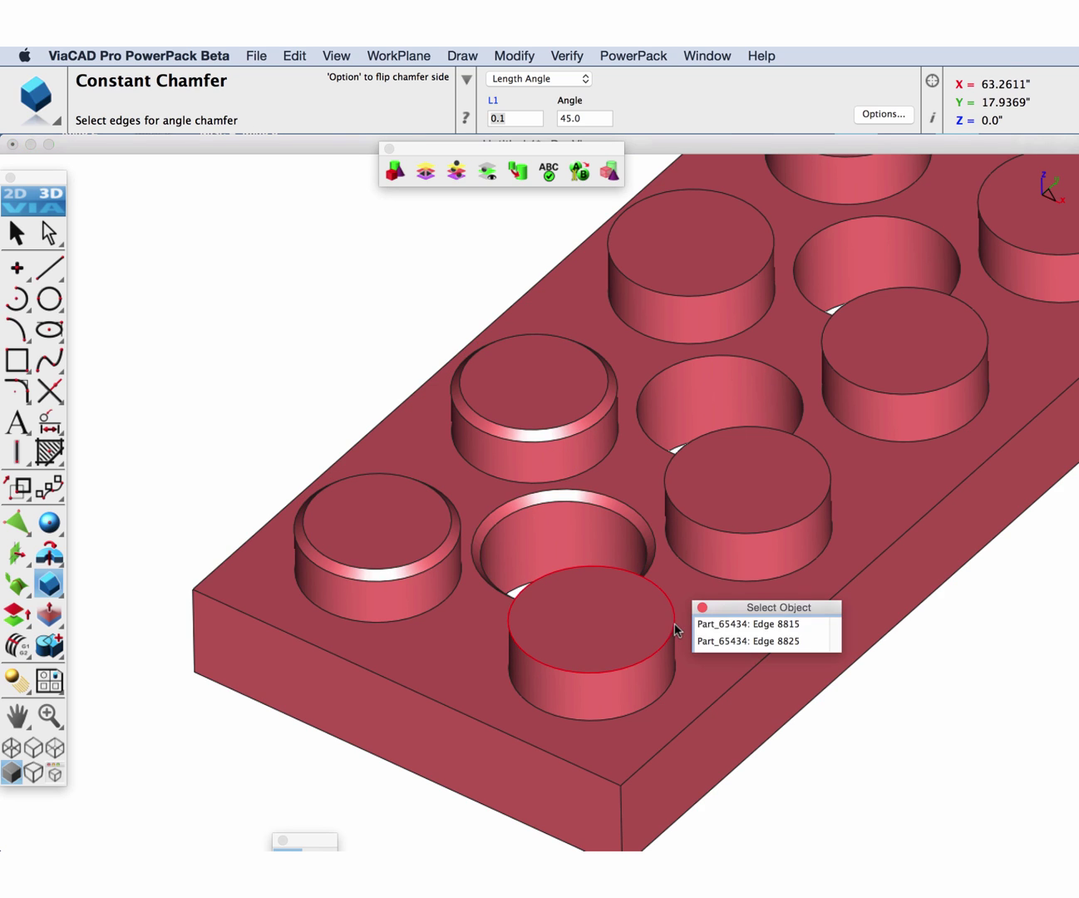
click(707, 626)
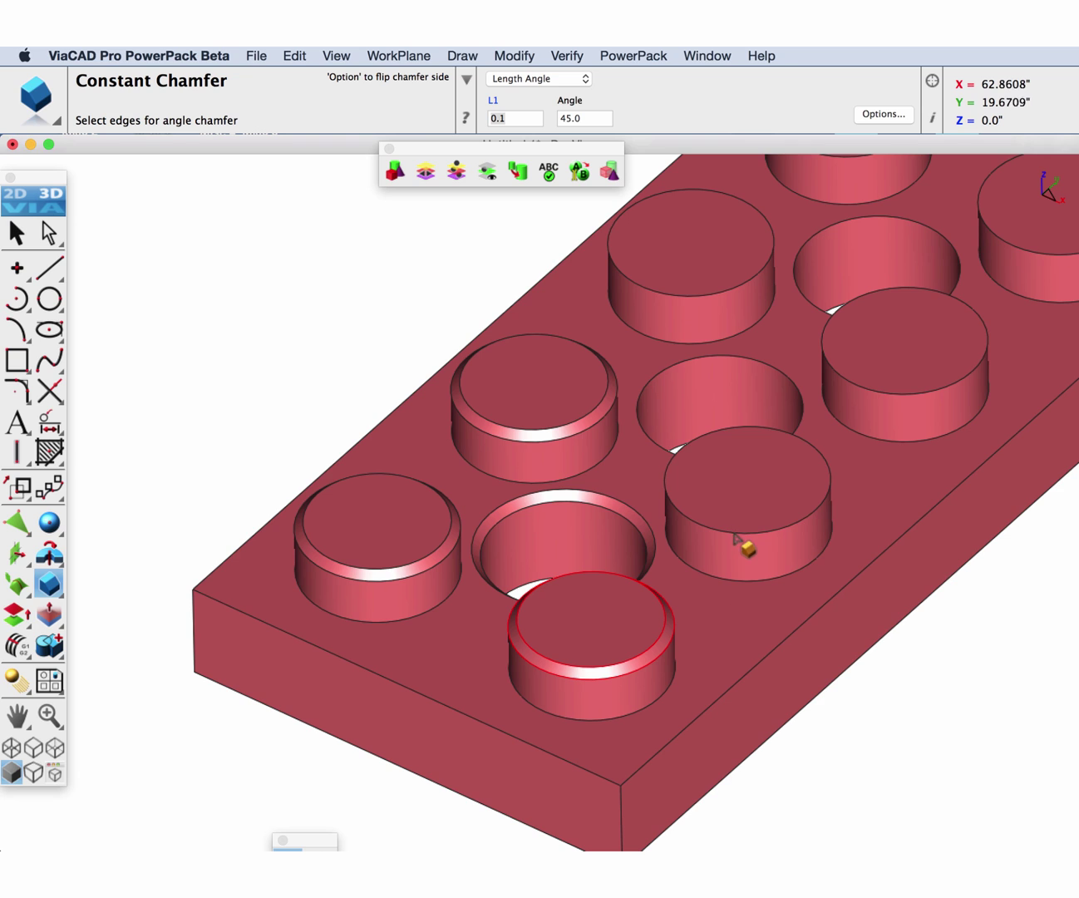
click(747, 545)
click(773, 536)
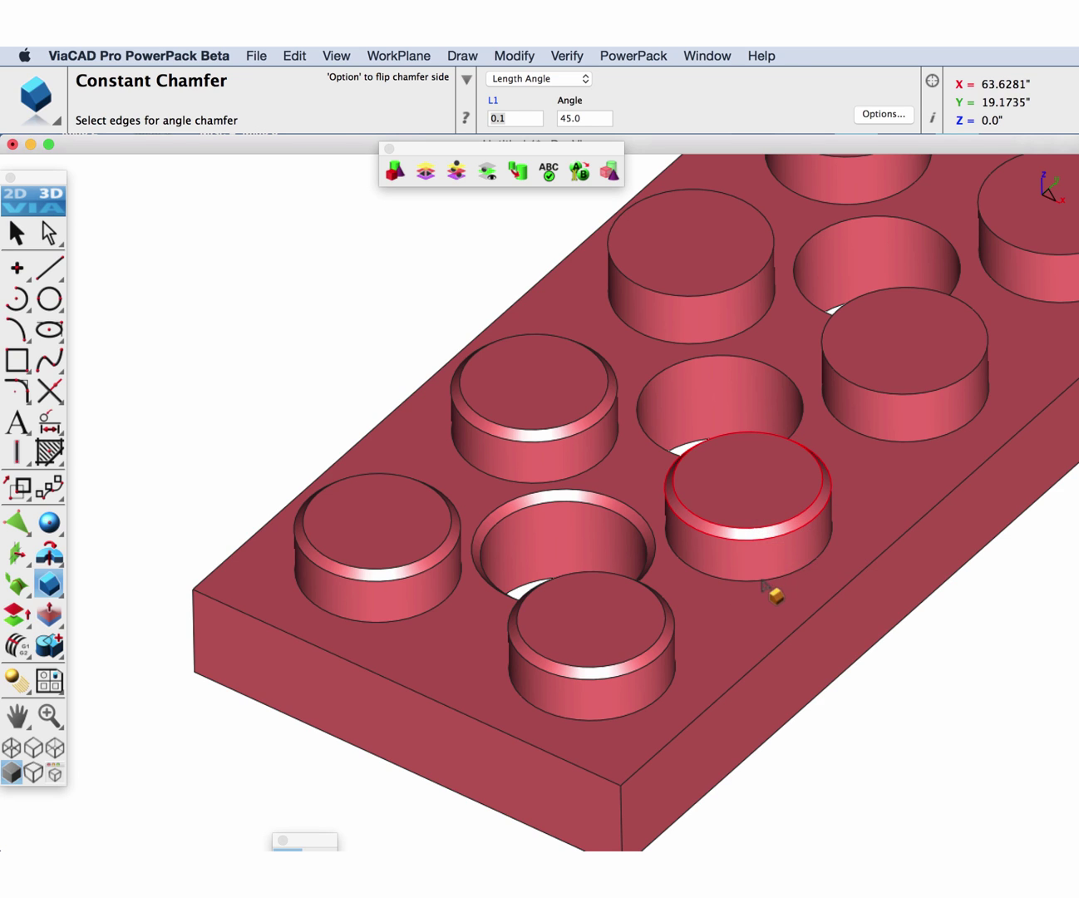
click(404, 623)
click(456, 637)
click(590, 723)
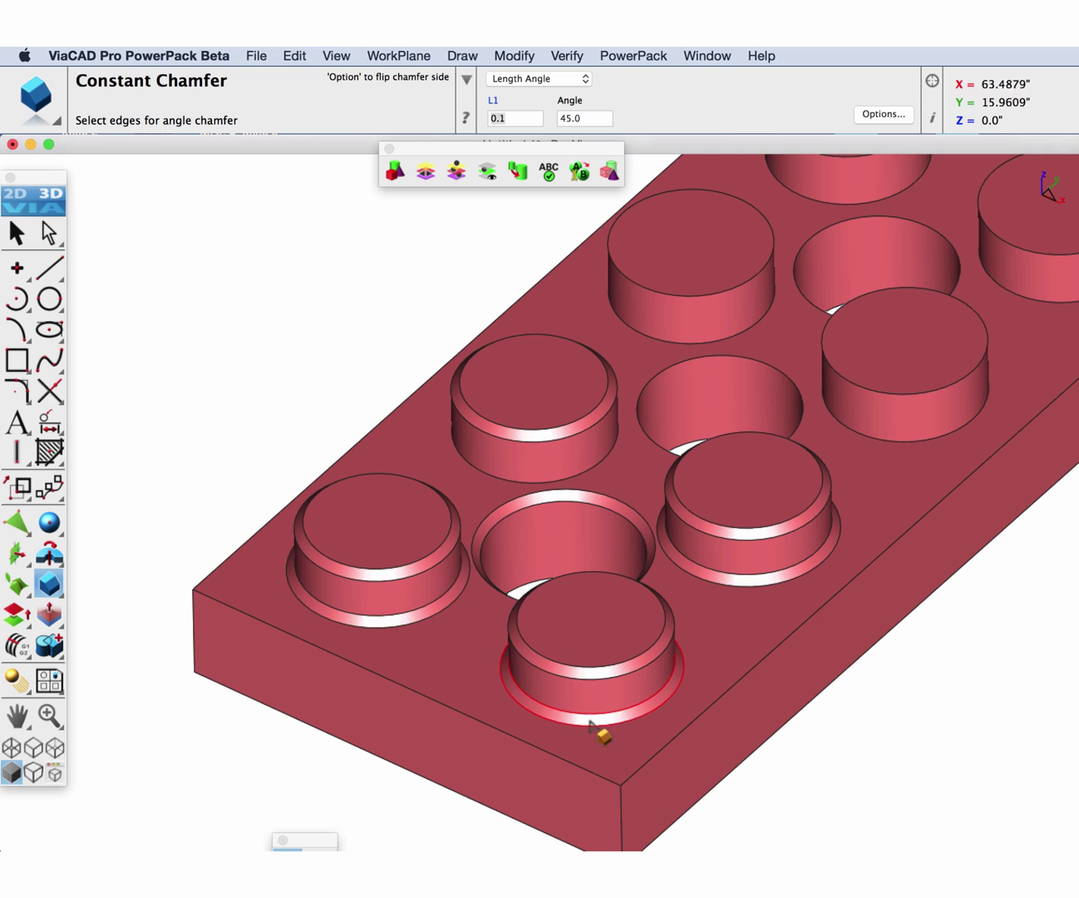